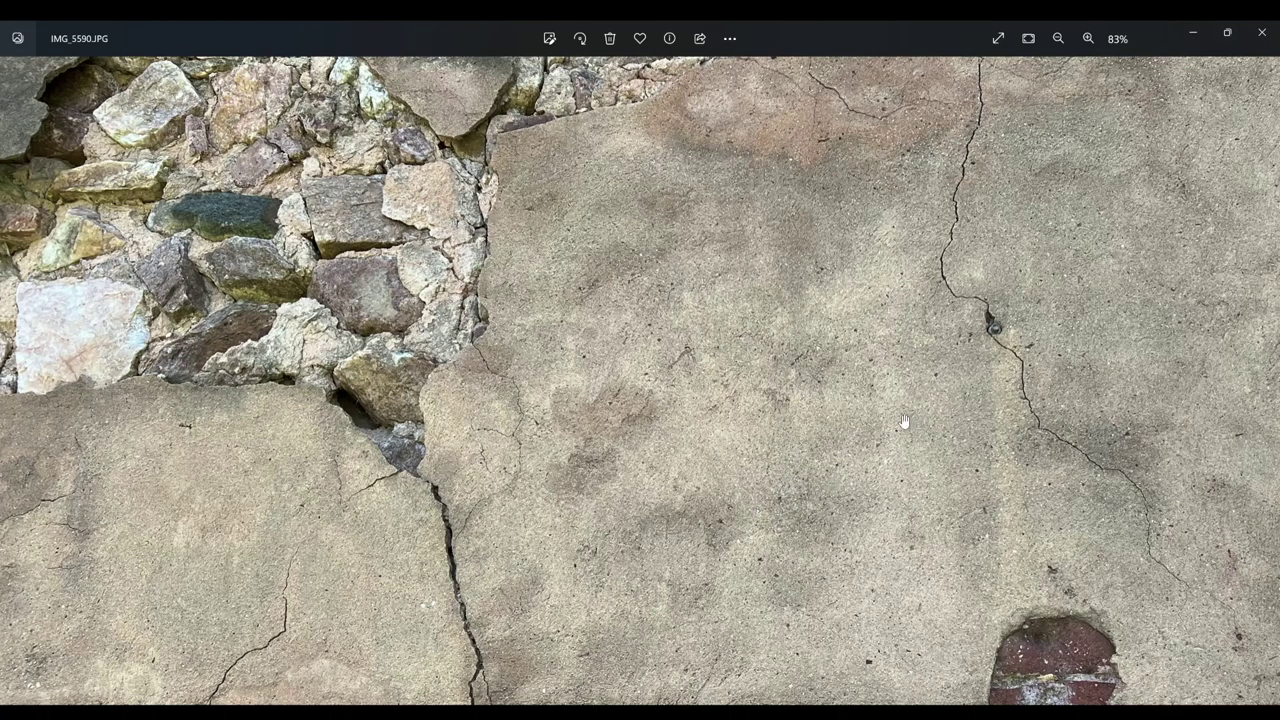
Pan IMG_5590.JPG toward the brick patch and foliage, then back to the stone rubble
{"action": "mouse_move", "coordinate": [903, 421]}
{"action": "left_mouse_down"}
{"action": "mouse_move", "coordinate": [745, 622]}
{"action": "mouse_move", "coordinate": [604, 430]}
{"action": "left_mouse_up"}
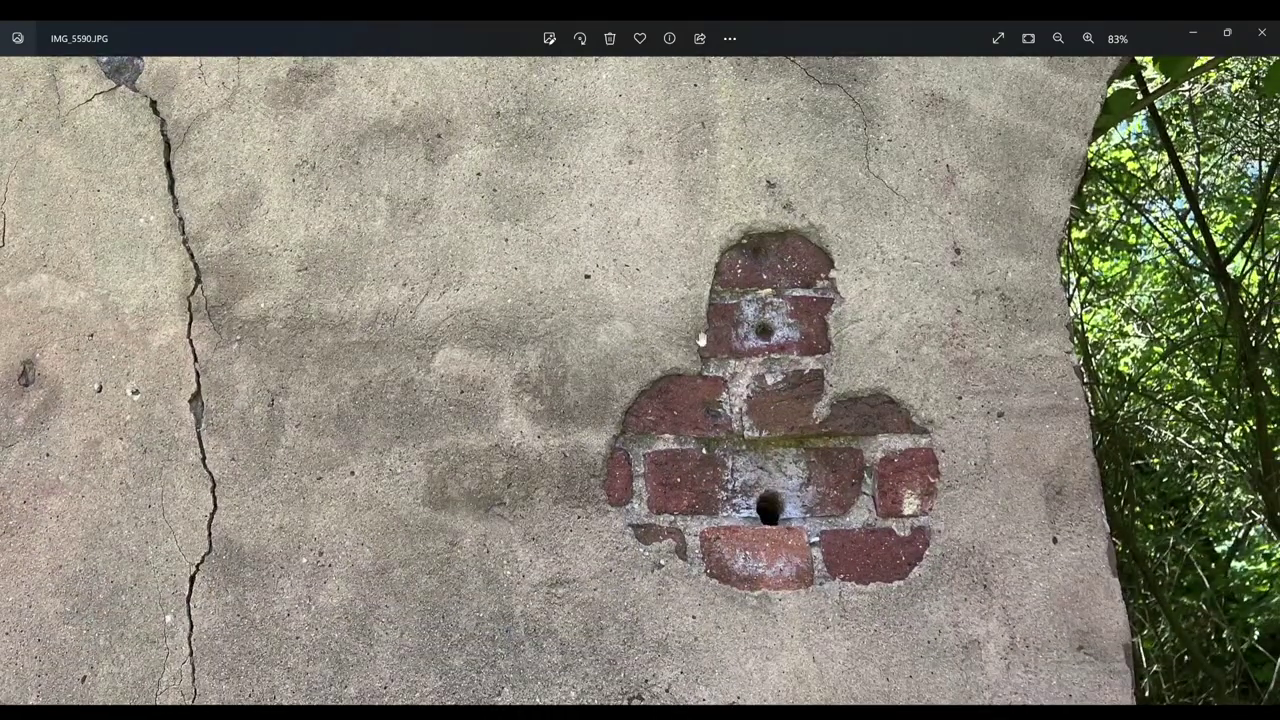
{"action": "left_click_drag", "start_coordinate": [678, 255], "coordinate": [1013, 540]}
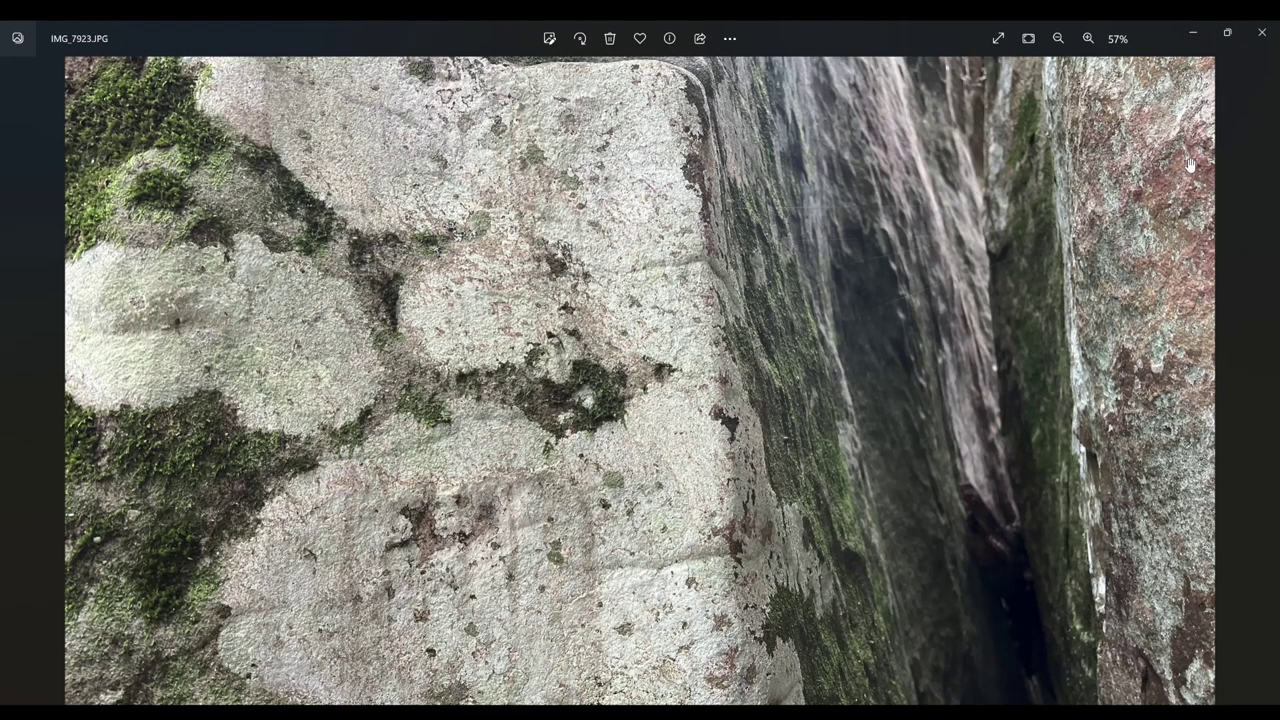
Open the brick buttress photo IMG_4224.JPG and pan it up-left, then down
{"action": "key", "text": "Right"}
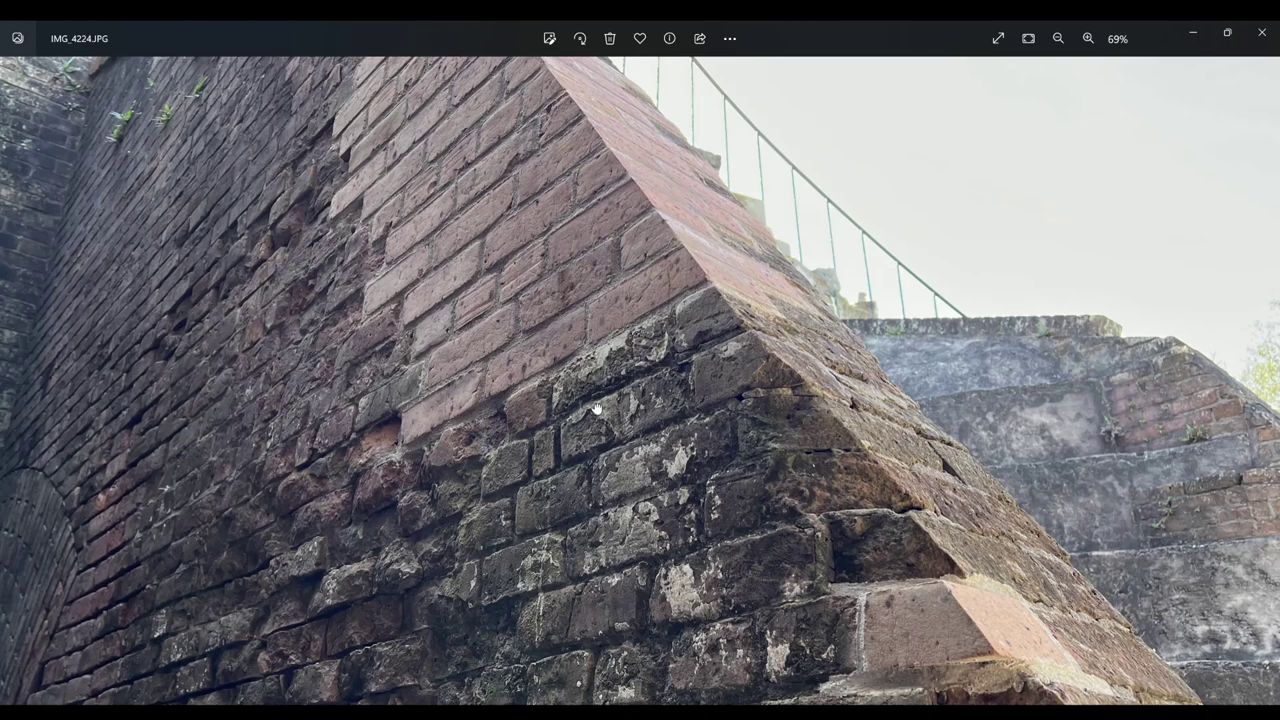
{"action": "left_click_drag", "start_coordinate": [596, 410], "coordinate": [450, 320]}
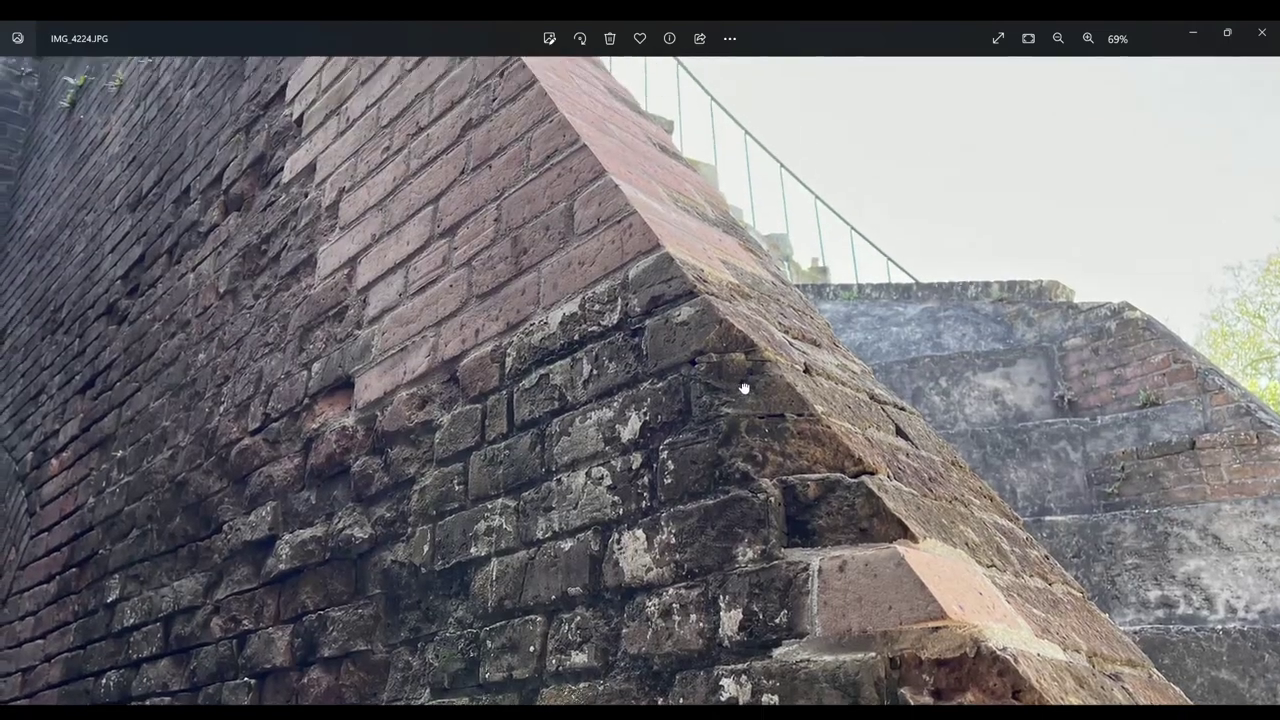
{"action": "left_click_drag", "start_coordinate": [744, 388], "coordinate": [752, 456]}
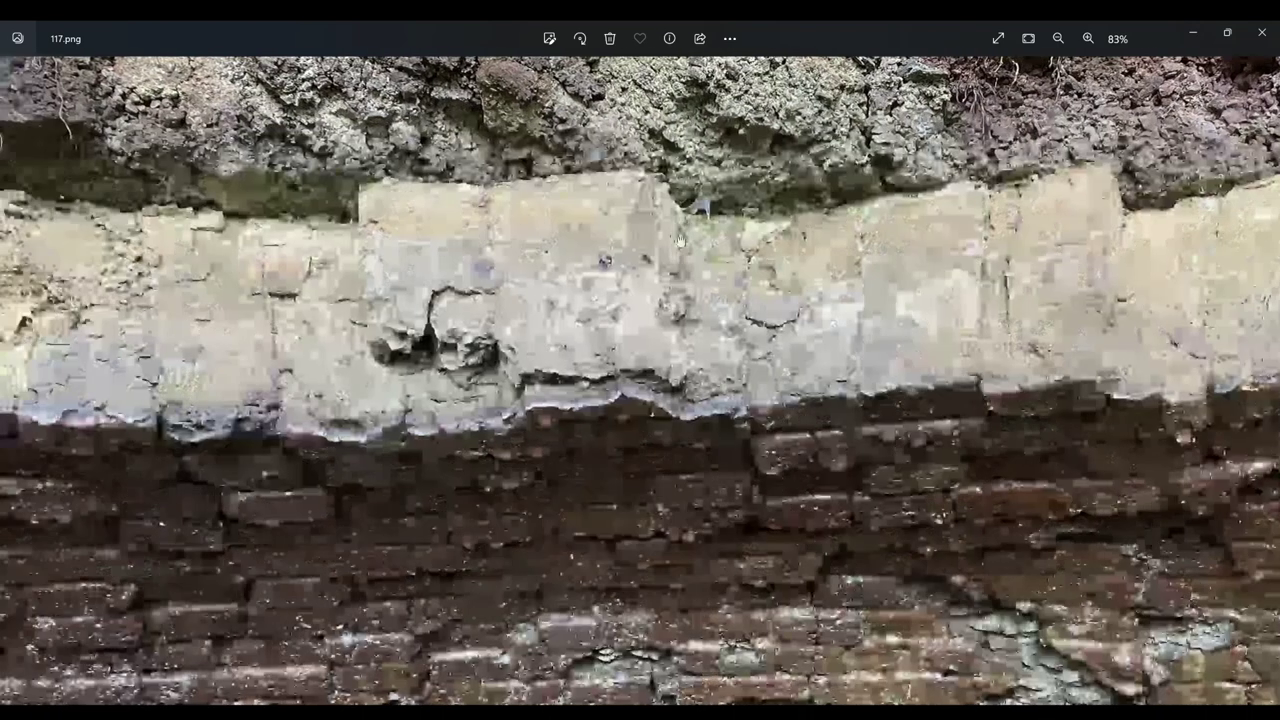
Pan across 117.png's layered brick to the lower courses, then advance to IMG_5582.JPG
{"action": "left_click_drag", "start_coordinate": [587, 167], "coordinate": [773, 170]}
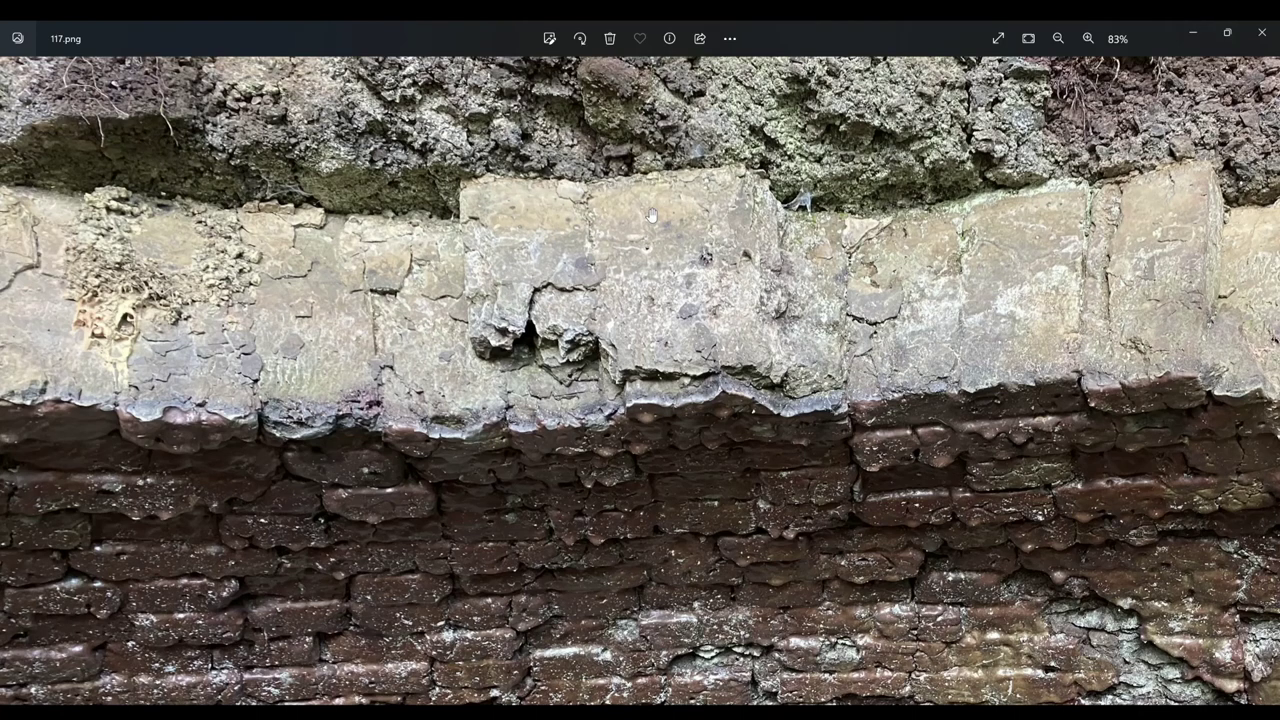
{"action": "left_click_drag", "start_coordinate": [815, 480], "coordinate": [783, 385]}
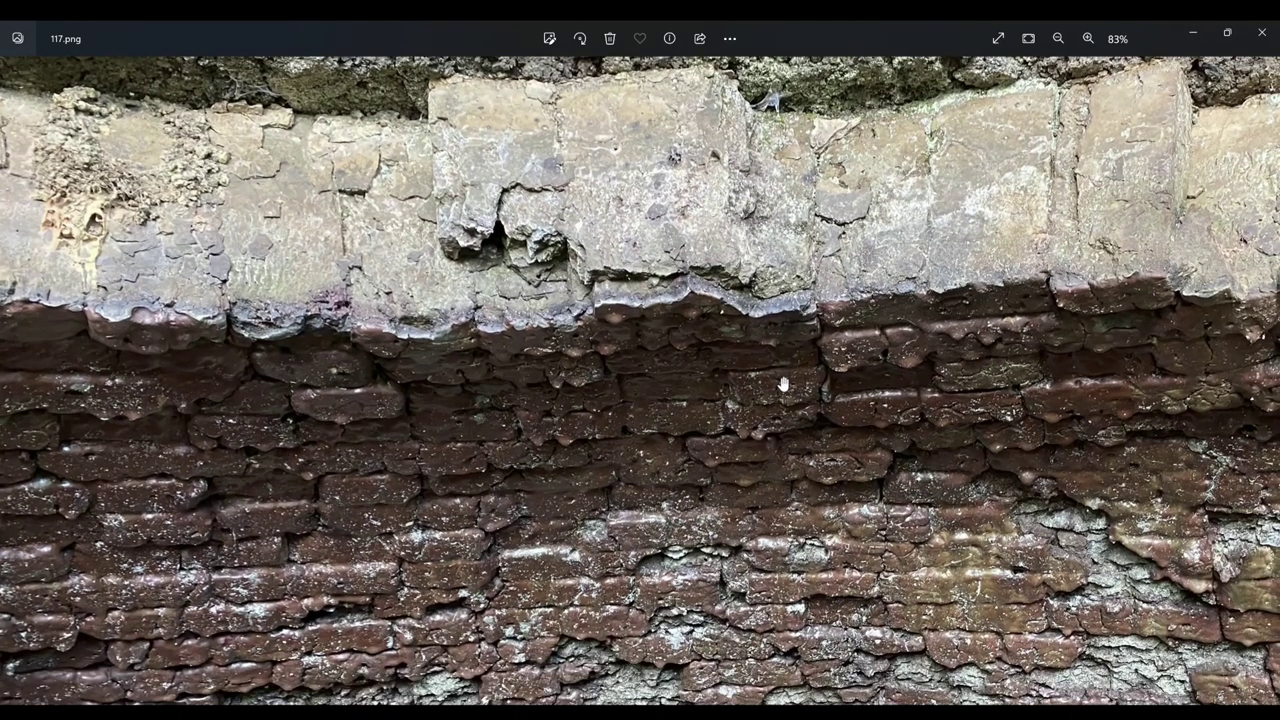
{"action": "key", "text": "Right"}
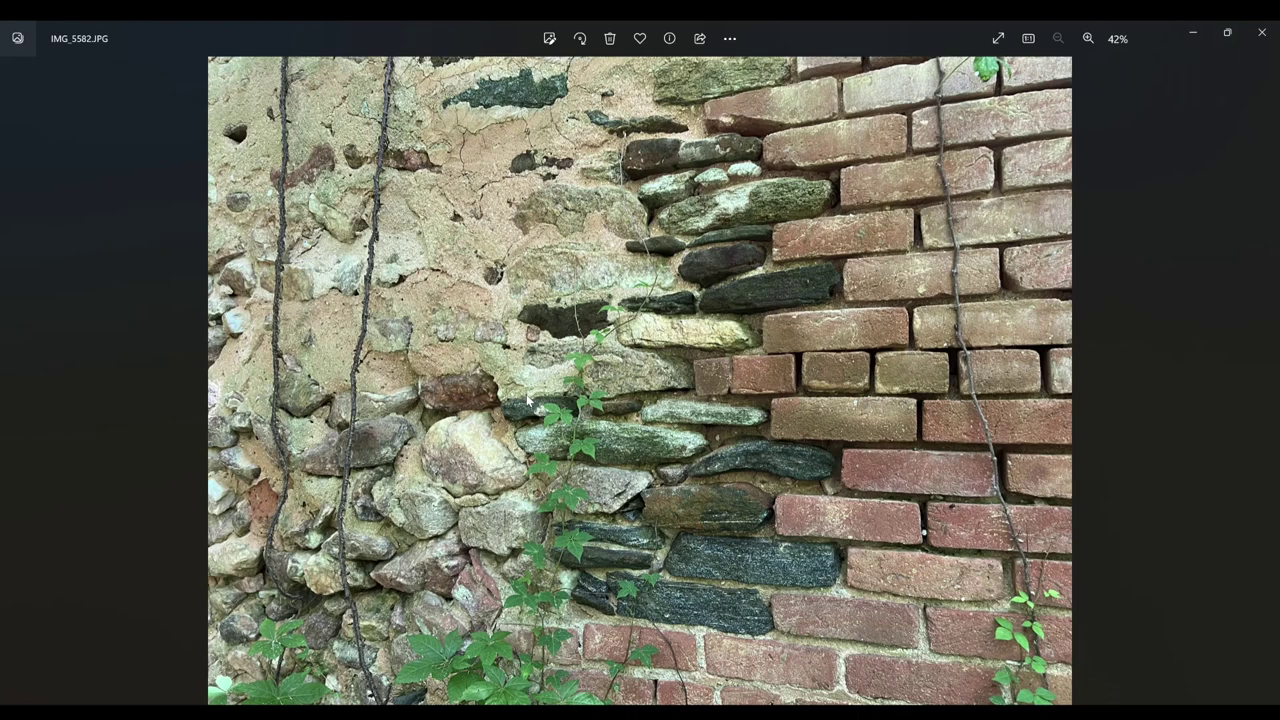
{"action": "scroll", "coordinate": [529, 398], "scroll_direction": "up", "scroll_amount": 3}
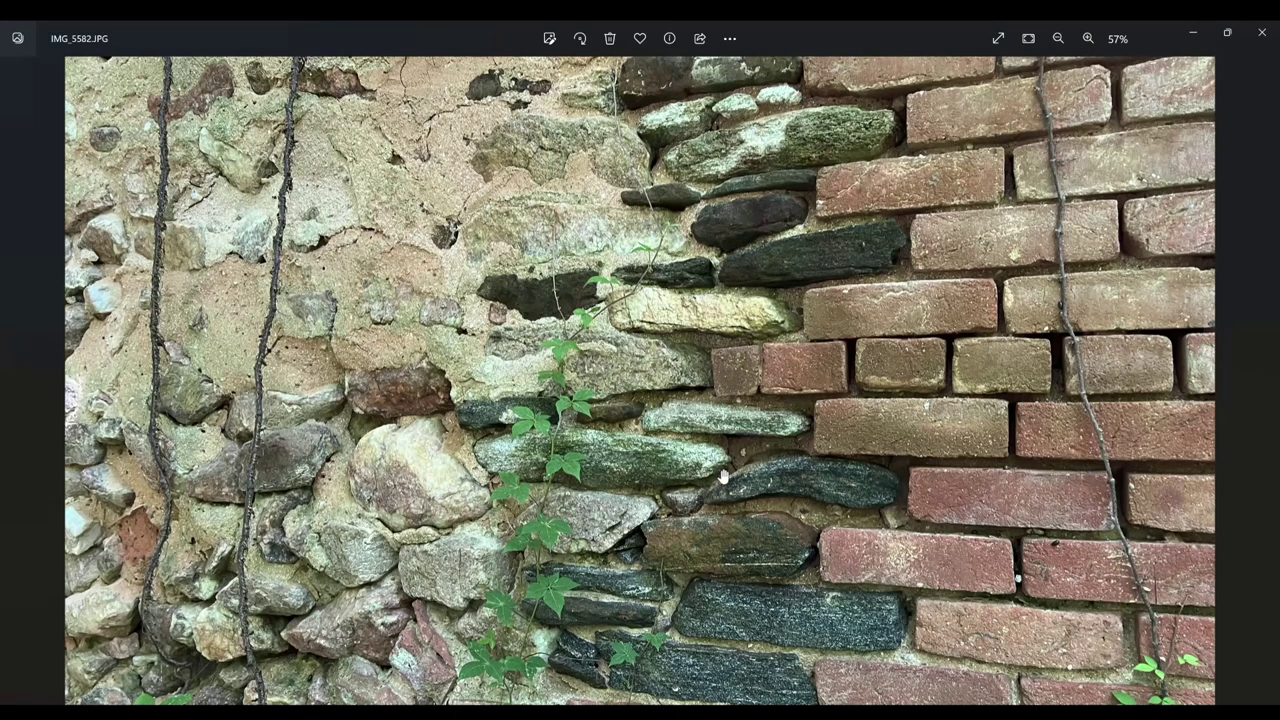
Pan IMG_5582.JPG to show the wall's lower stones
{"action": "left_click_drag", "start_coordinate": [724, 478], "coordinate": [724, 416]}
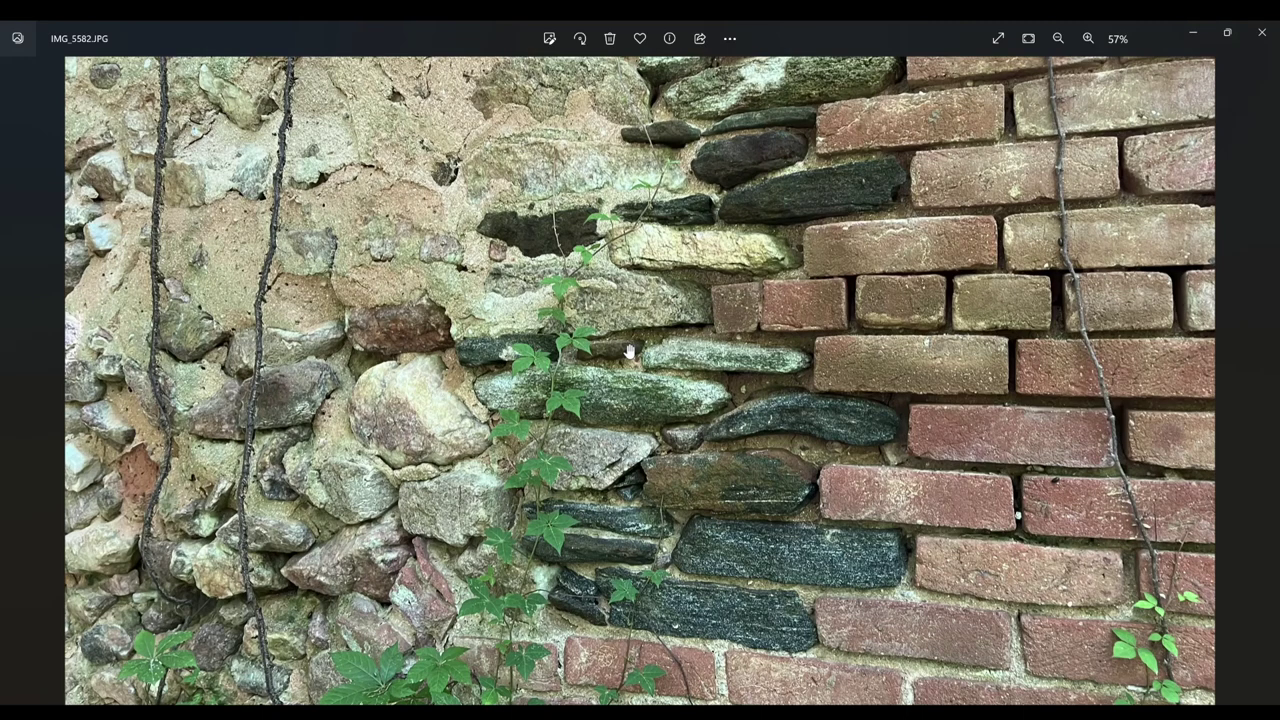
Bring up archway photo IMG_4328.JPG, show the vegetation atop the arch, then fit it to view
{"action": "key", "text": "Left"}
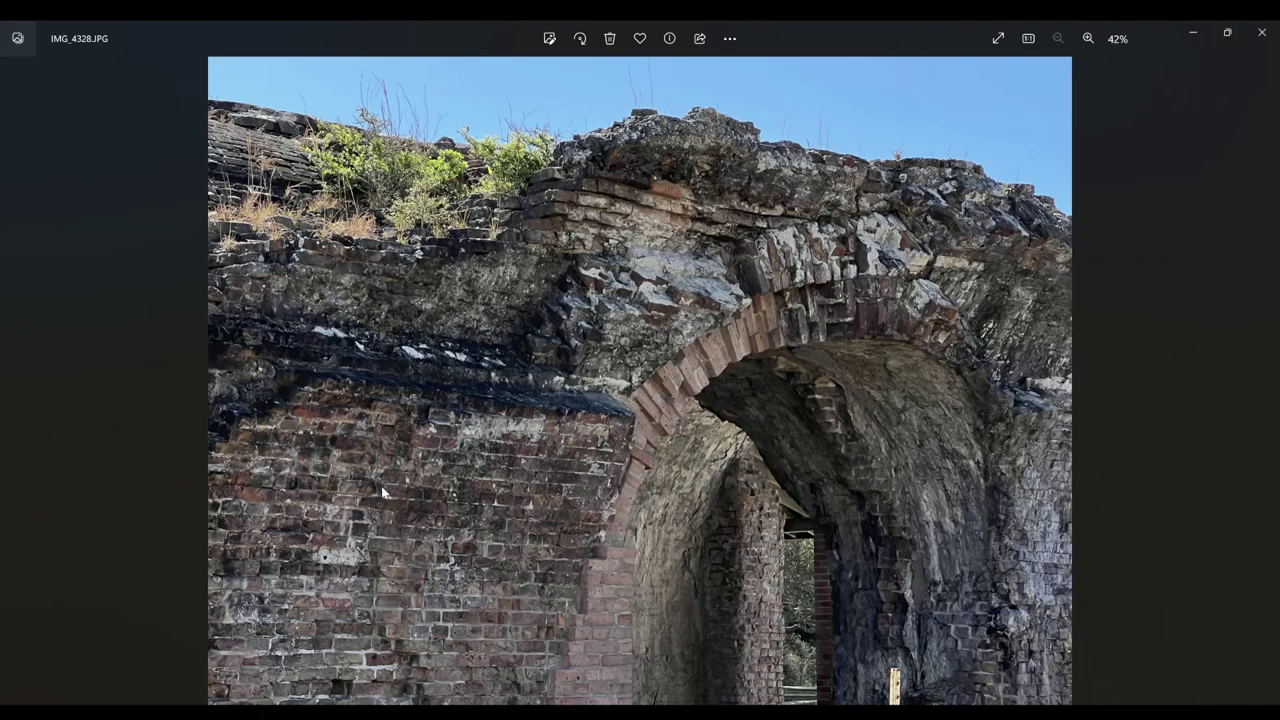
{"action": "scroll", "coordinate": [381, 486], "scroll_direction": "up", "scroll_amount": 5}
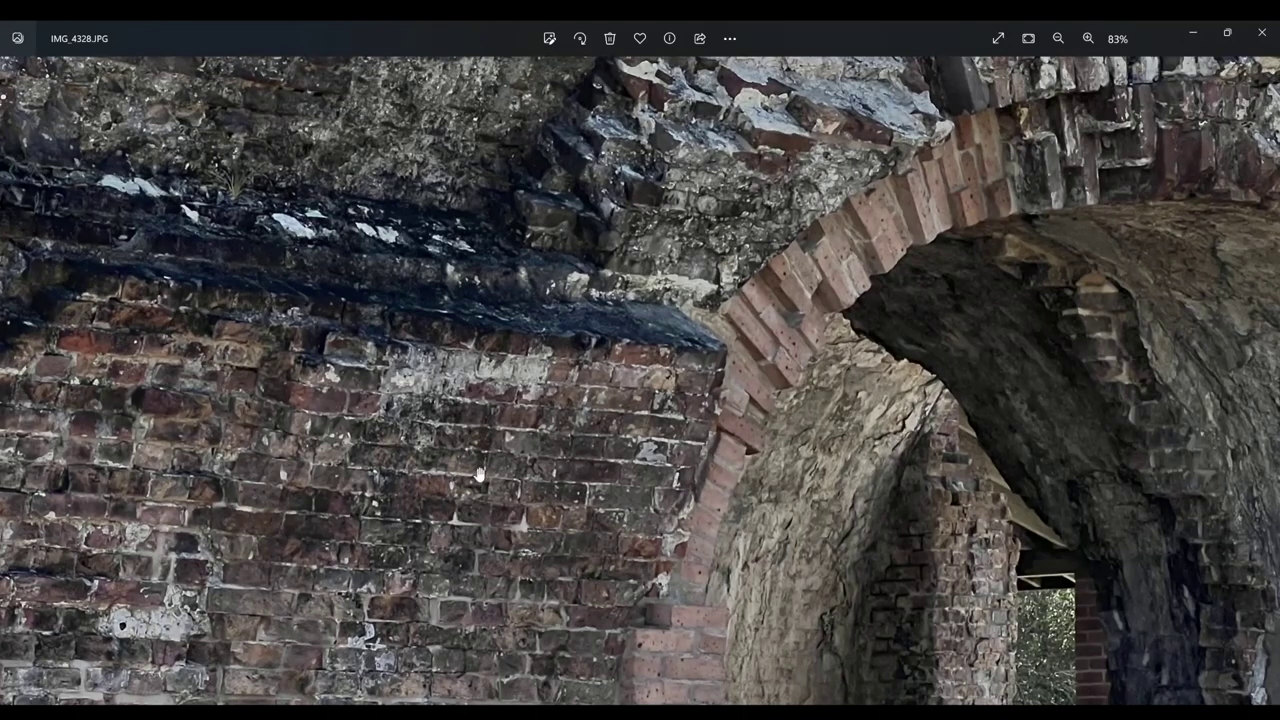
{"action": "left_click_drag", "start_coordinate": [682, 285], "coordinate": [848, 692]}
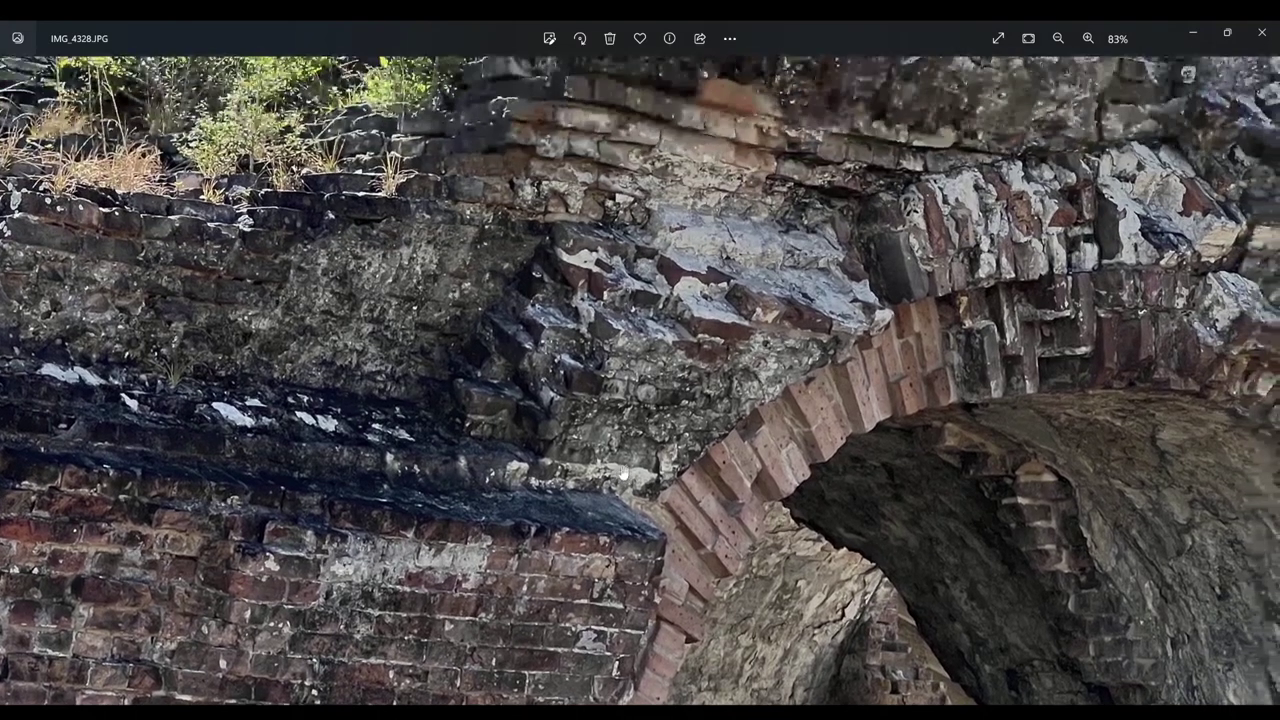
{"action": "scroll", "coordinate": [993, 270], "scroll_direction": "down", "scroll_amount": 4}
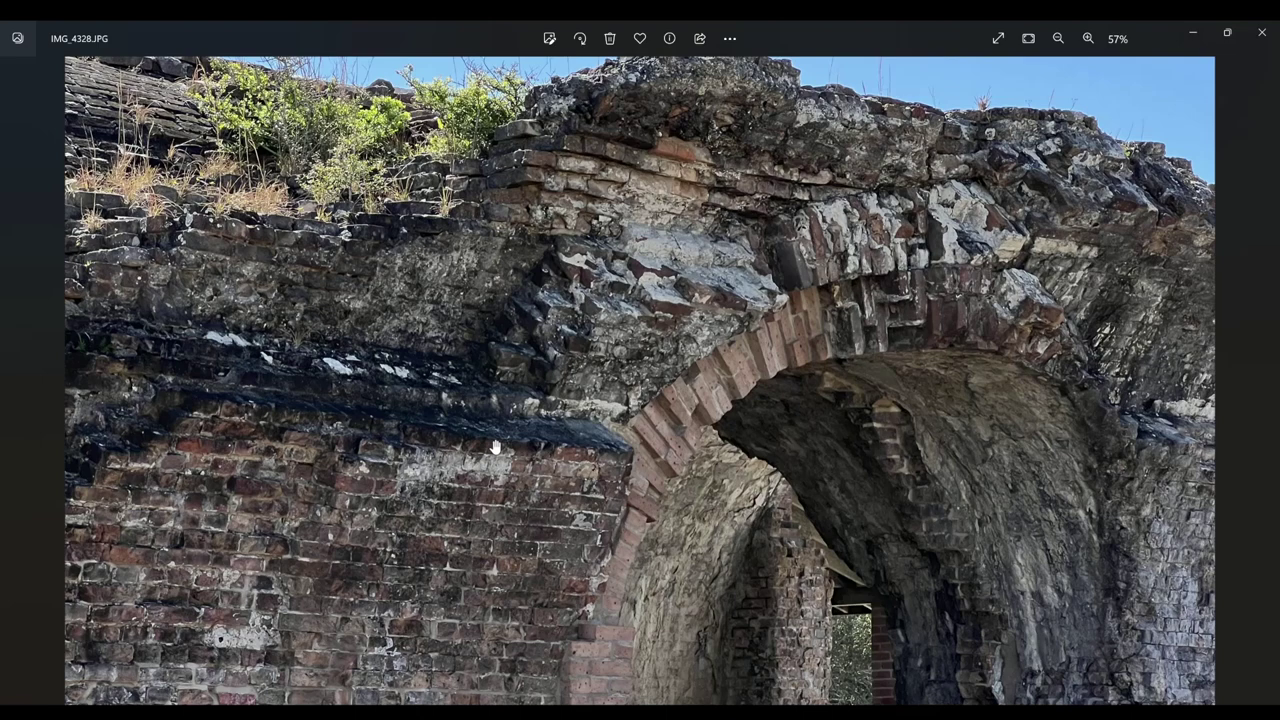
{"action": "scroll", "coordinate": [500, 450], "scroll_direction": "up", "scroll_amount": 2}
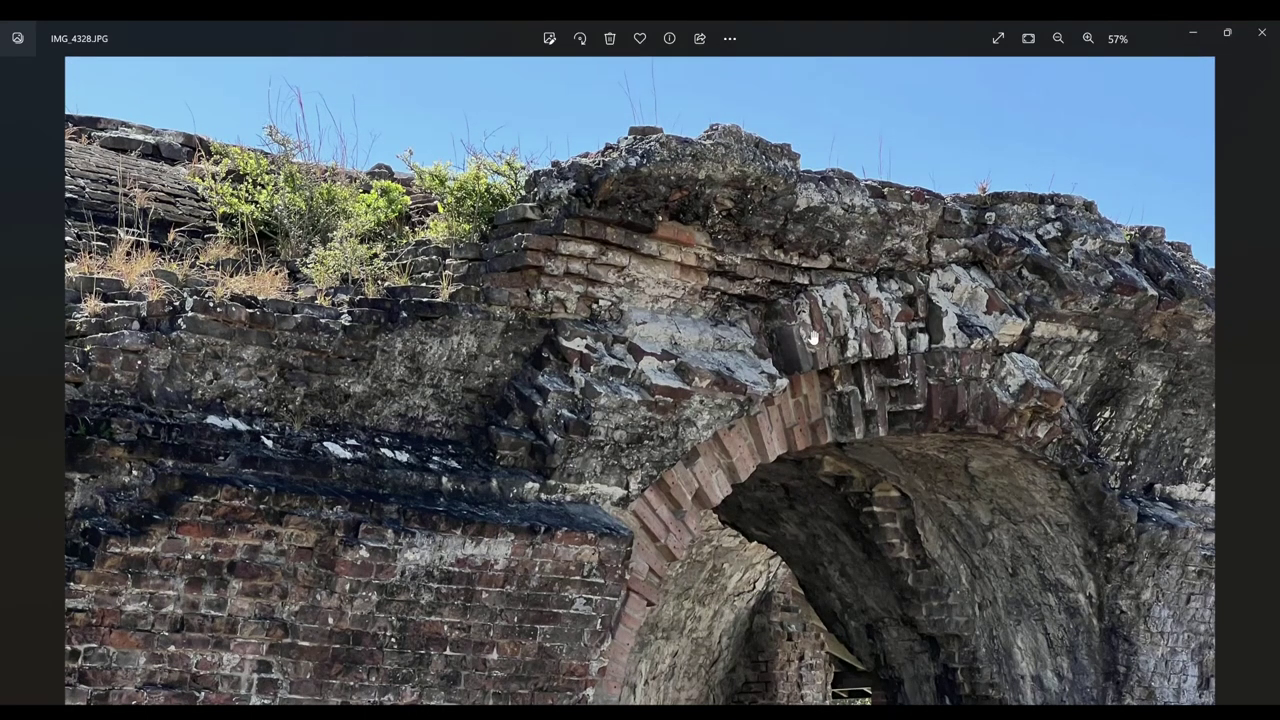
{"action": "key", "text": "ctrl+0"}
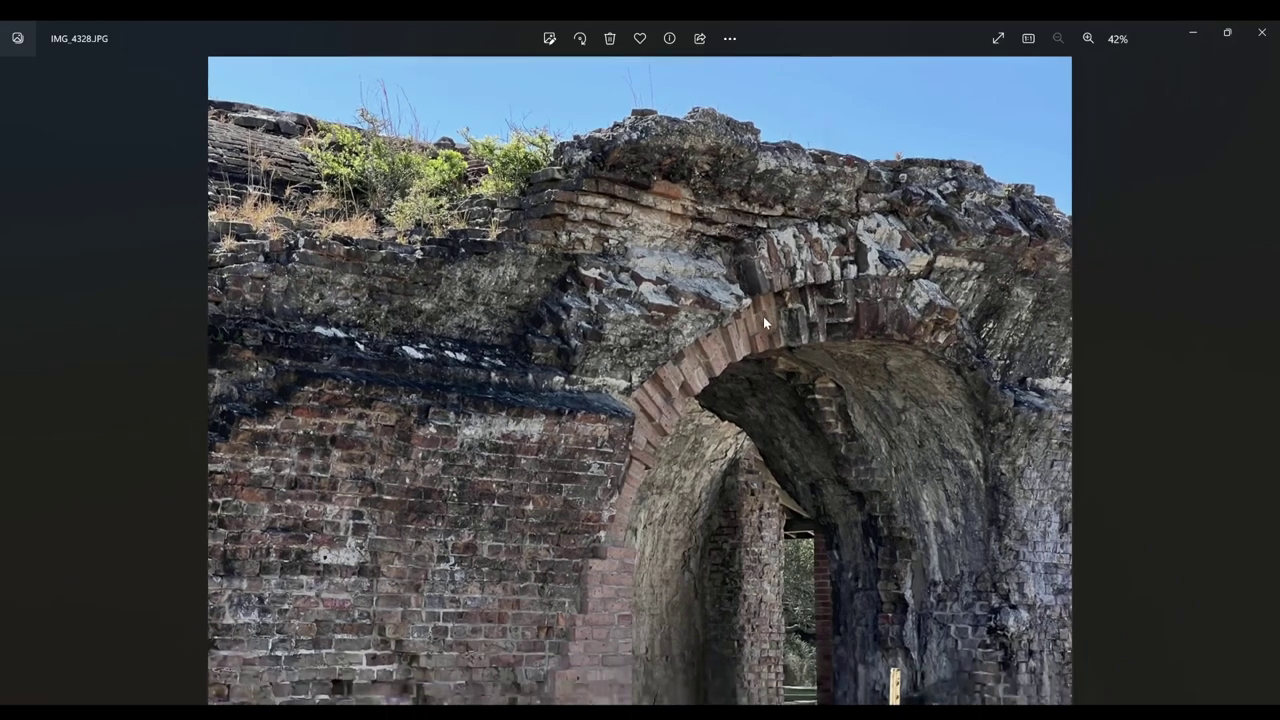
Open the vaulted tunnel photo IMG_4338 and pan across its upper and blackened bricks
{"action": "key", "text": "Right"}
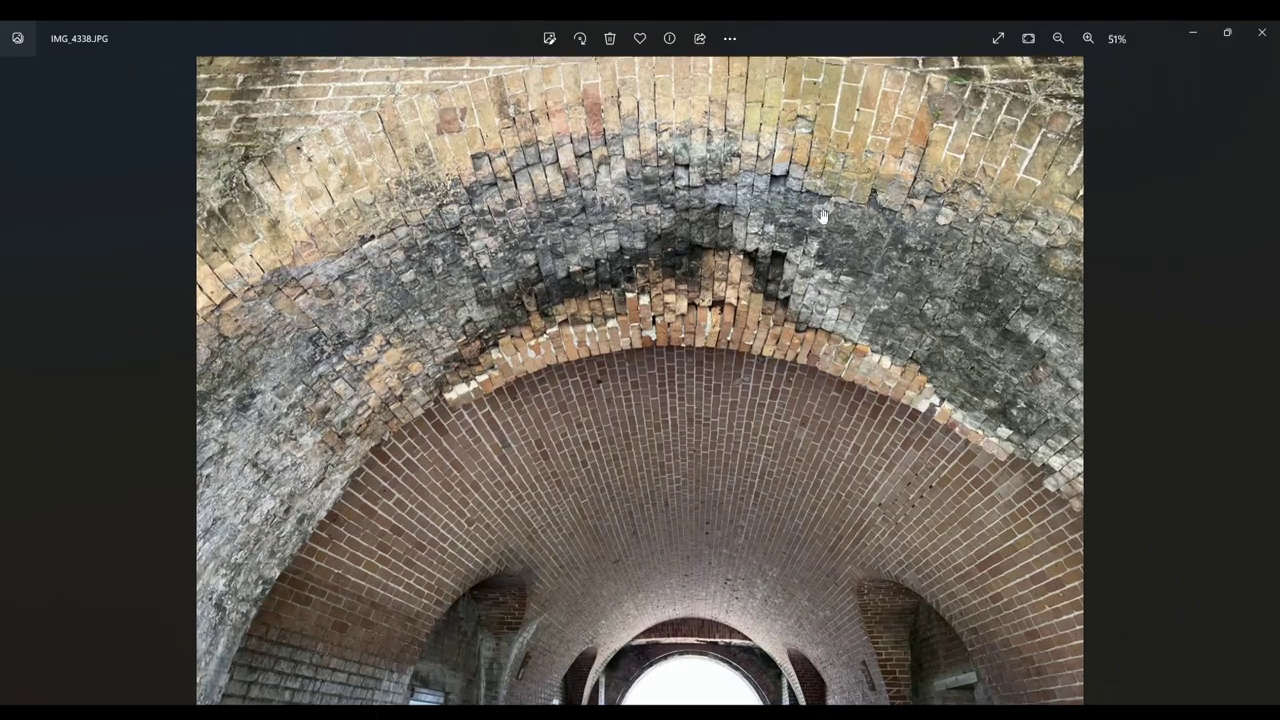
{"action": "scroll", "coordinate": [763, 316], "scroll_direction": "up", "scroll_amount": 5}
{"action": "left_click_drag", "start_coordinate": [1050, 410], "coordinate": [1045, 495]}
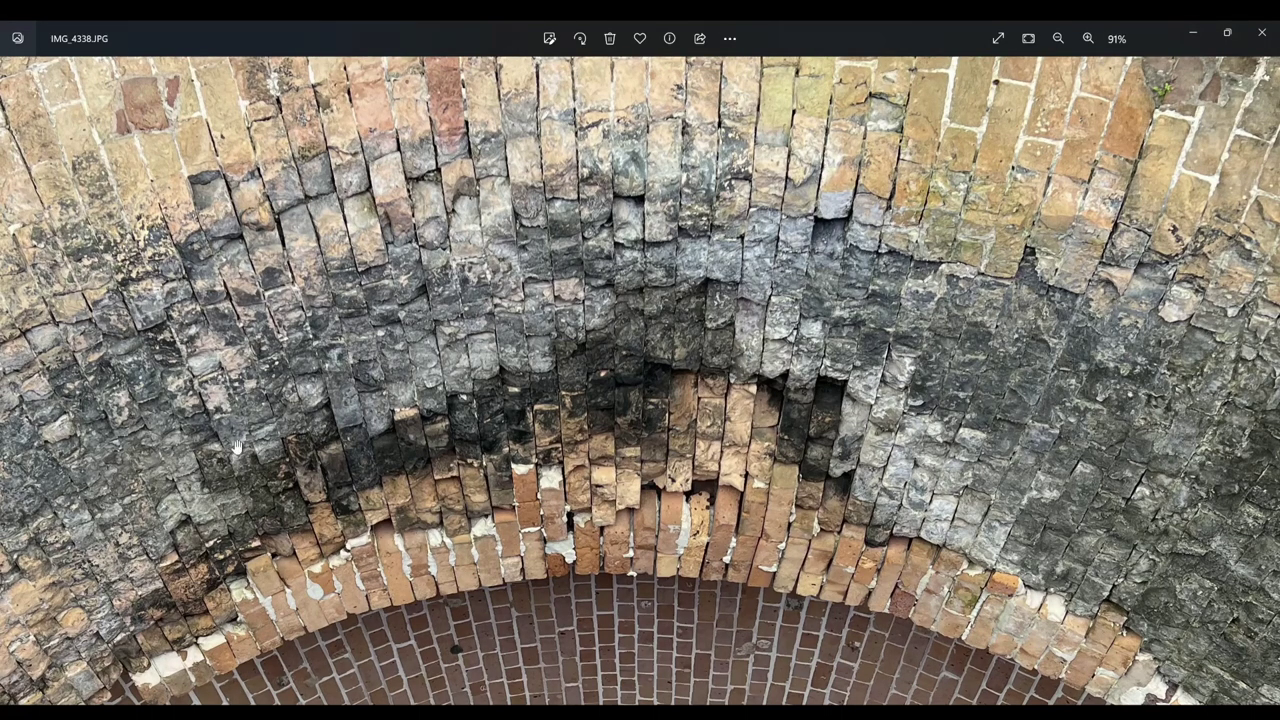
{"action": "scroll", "coordinate": [690, 440], "scroll_direction": "up", "scroll_amount": 3}
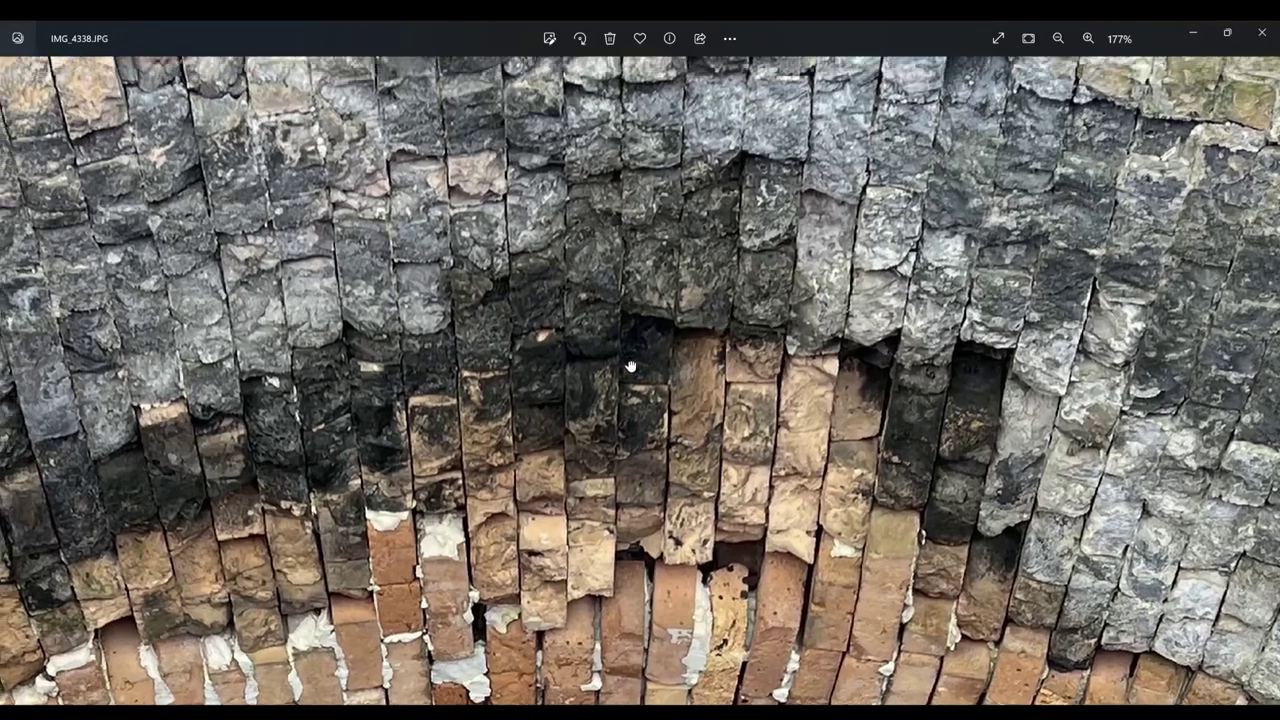
{"action": "left_click_drag", "start_coordinate": [610, 348], "coordinate": [654, 424]}
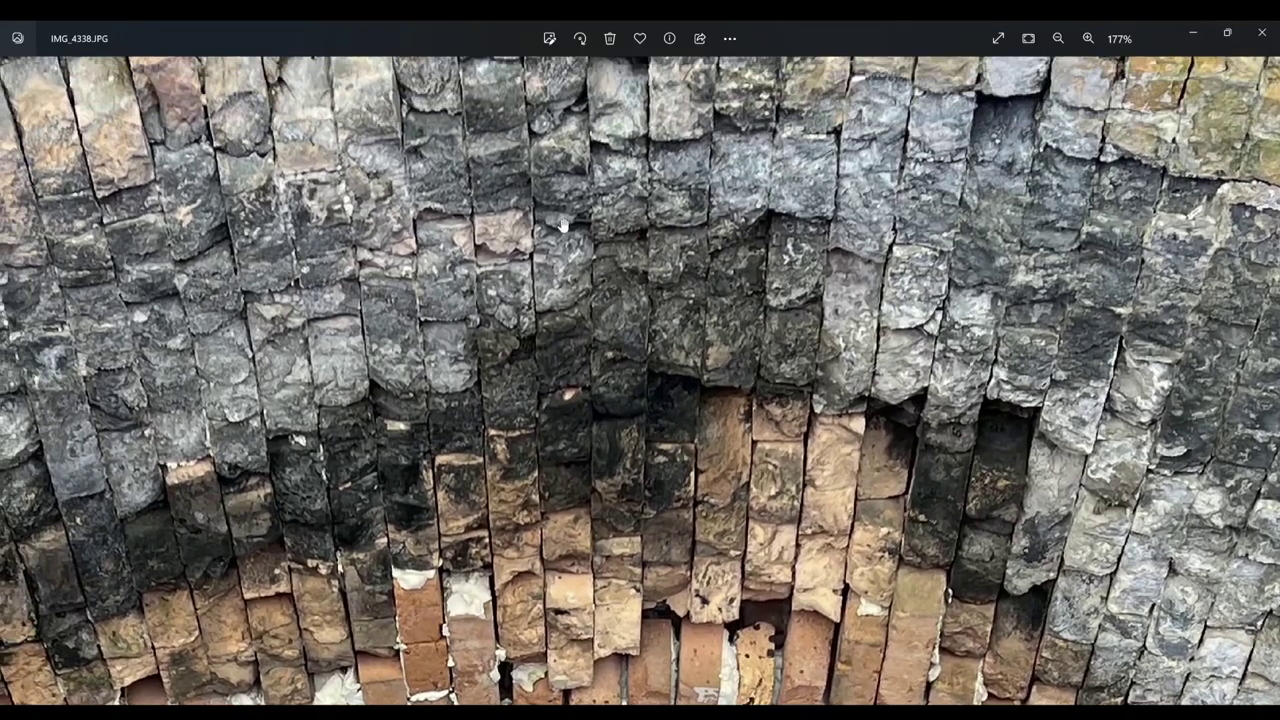
{"action": "left_click_drag", "start_coordinate": [563, 225], "coordinate": [574, 243]}
{"action": "scroll", "coordinate": [600, 300], "scroll_direction": "down", "scroll_amount": 3}
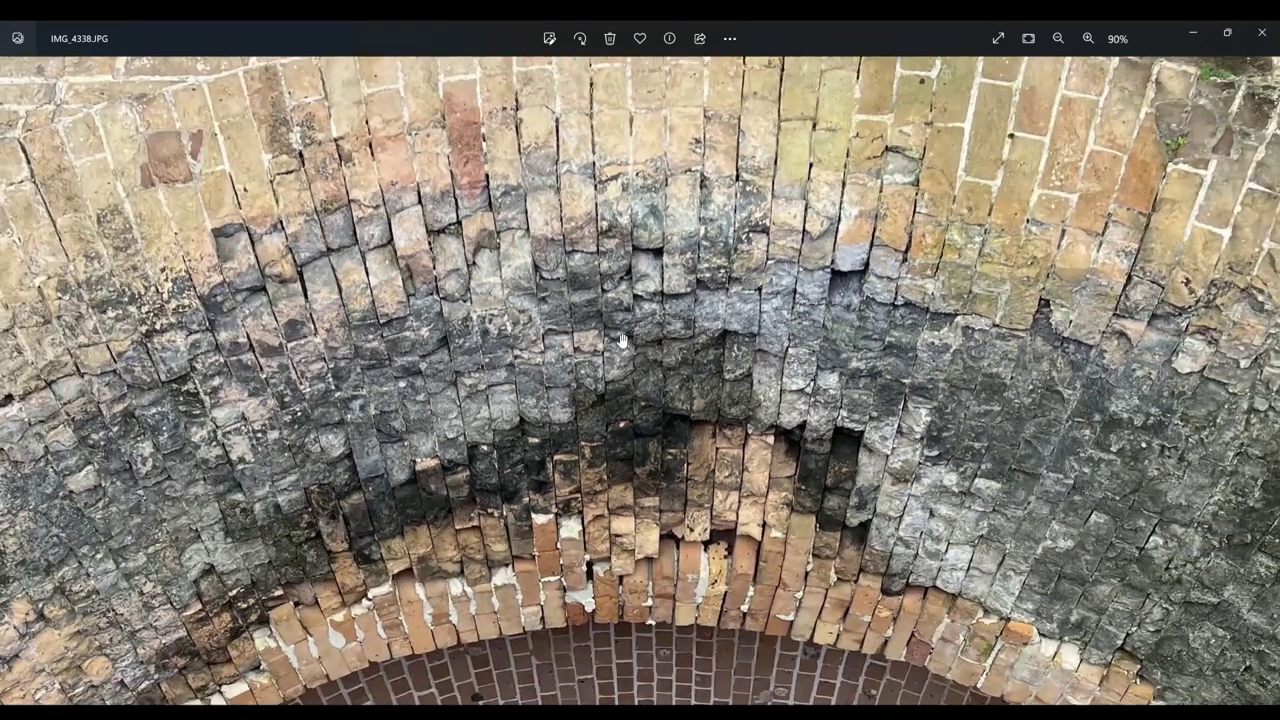
{"action": "scroll", "coordinate": [620, 342], "scroll_direction": "down", "scroll_amount": 3}
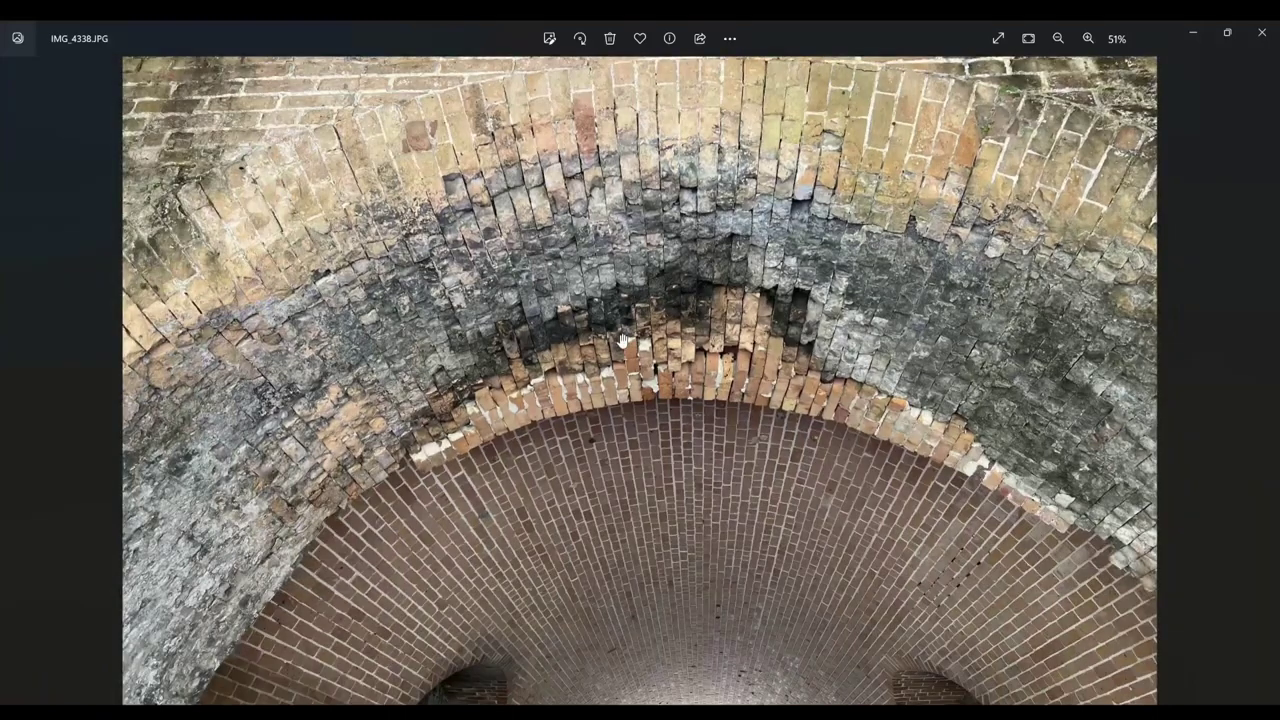
{"action": "scroll", "coordinate": [620, 342], "scroll_direction": "down", "scroll_amount": 2}
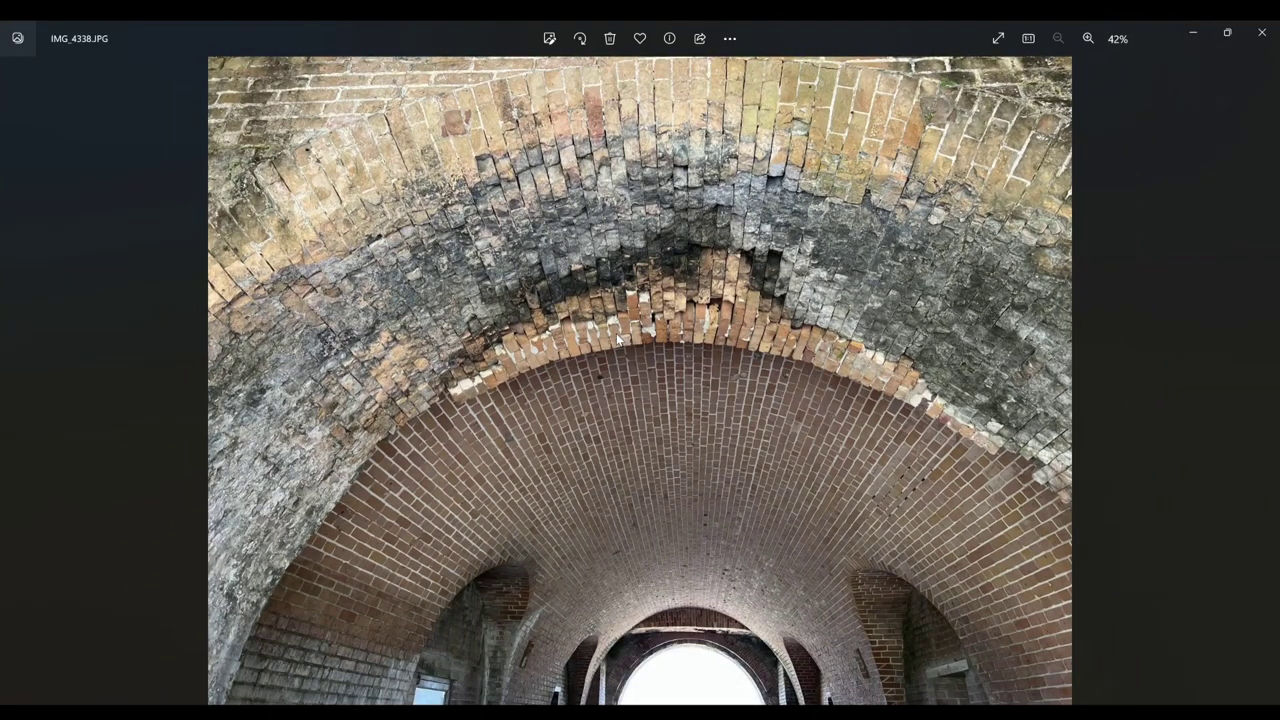
Pan across the charred vault bricks in IMG_4339, then advance to IMG_7670.JPG
{"action": "key", "text": "Right"}
{"action": "scroll", "coordinate": [617, 338], "scroll_direction": "up", "scroll_amount": 5}
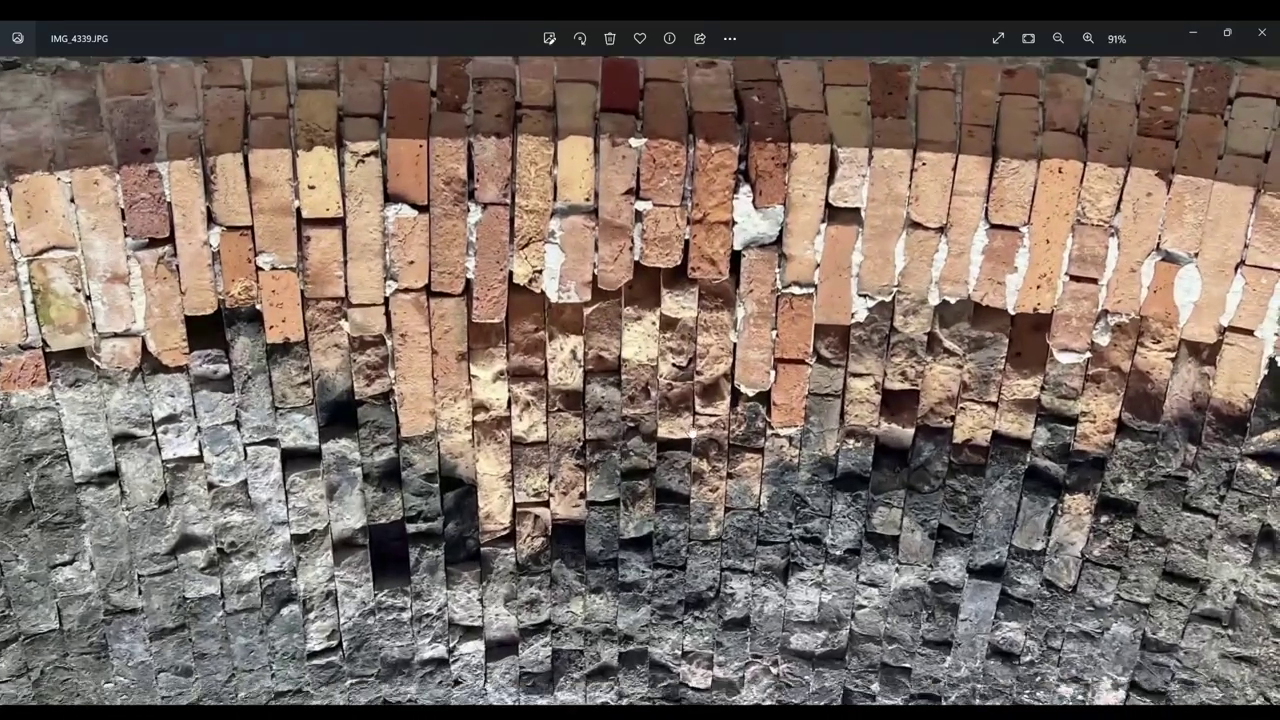
{"action": "left_click_drag", "start_coordinate": [680, 325], "coordinate": [670, 268]}
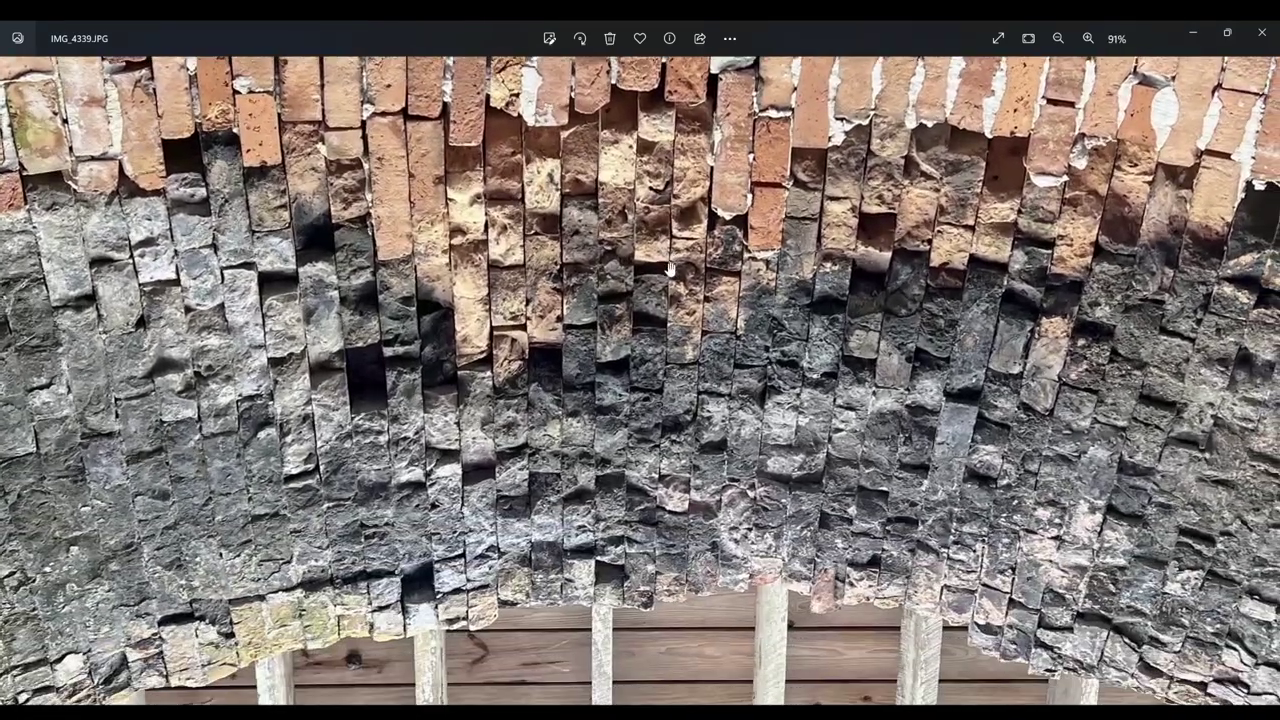
{"action": "key", "text": "Right"}
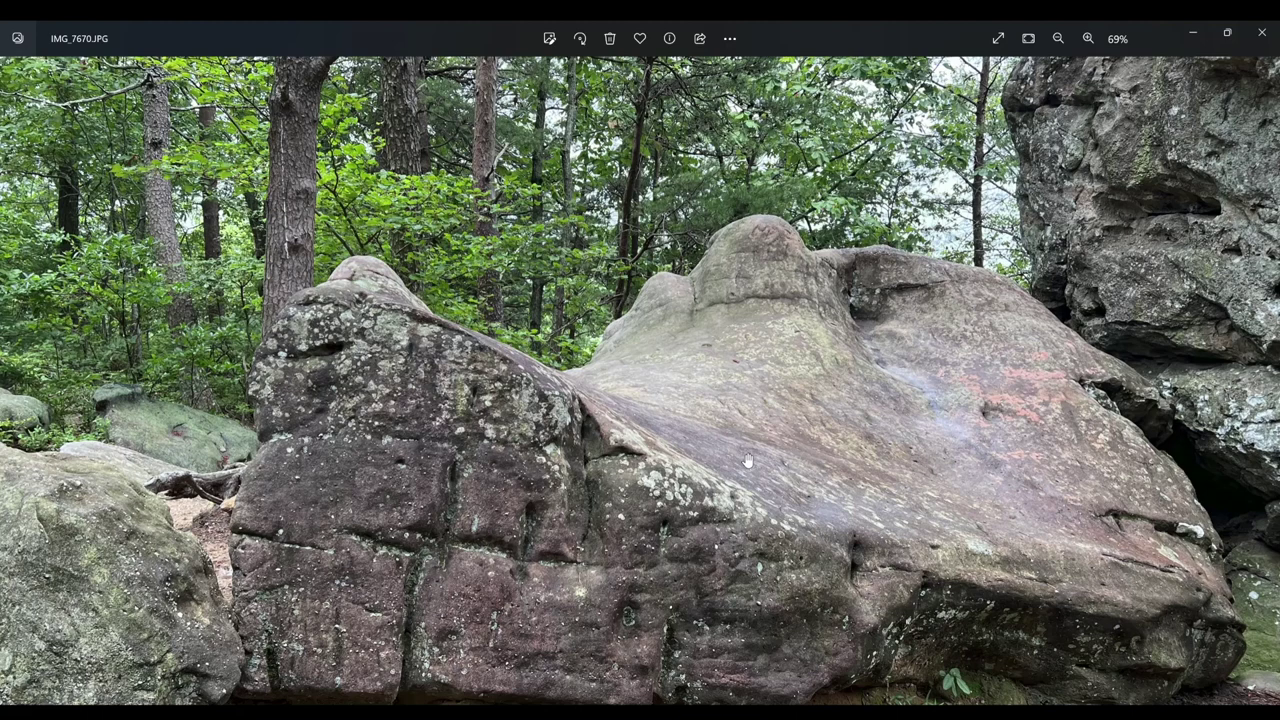
Pan the forest boulder photo up-left, then toward the boulder's top
{"action": "left_click_drag", "start_coordinate": [746, 462], "coordinate": [681, 365]}
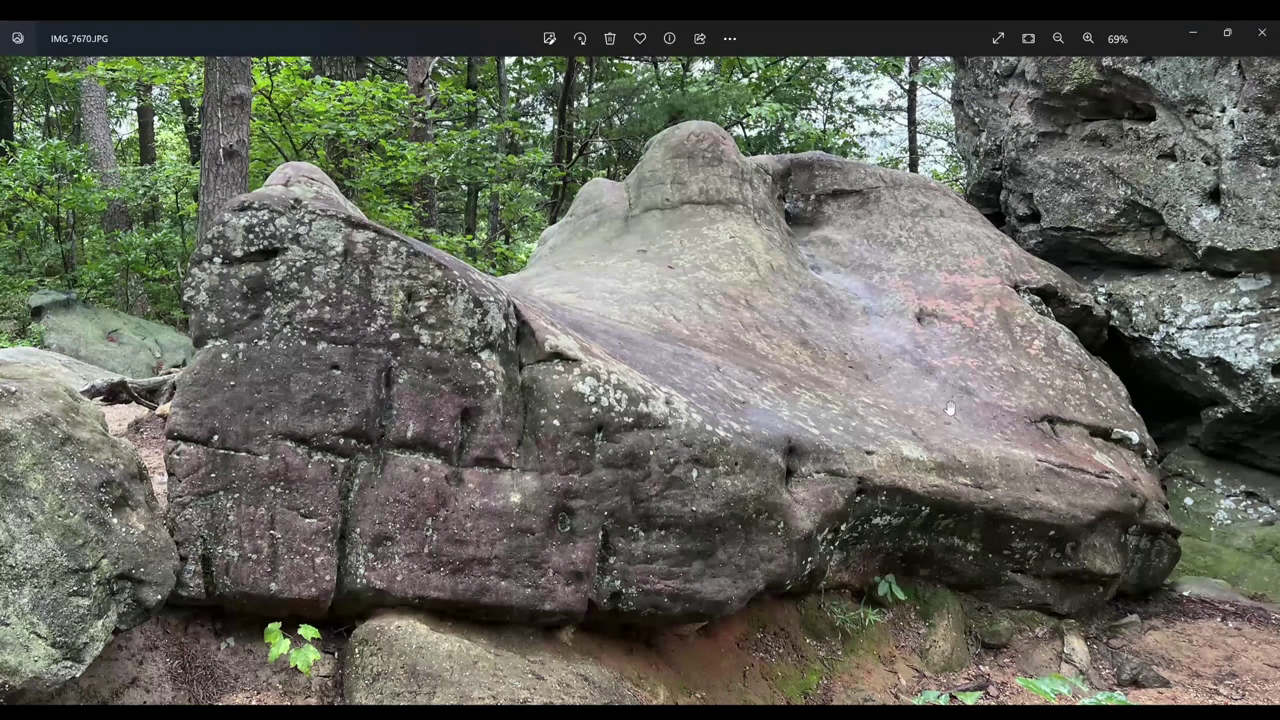
{"action": "left_click_drag", "start_coordinate": [959, 378], "coordinate": [921, 425]}
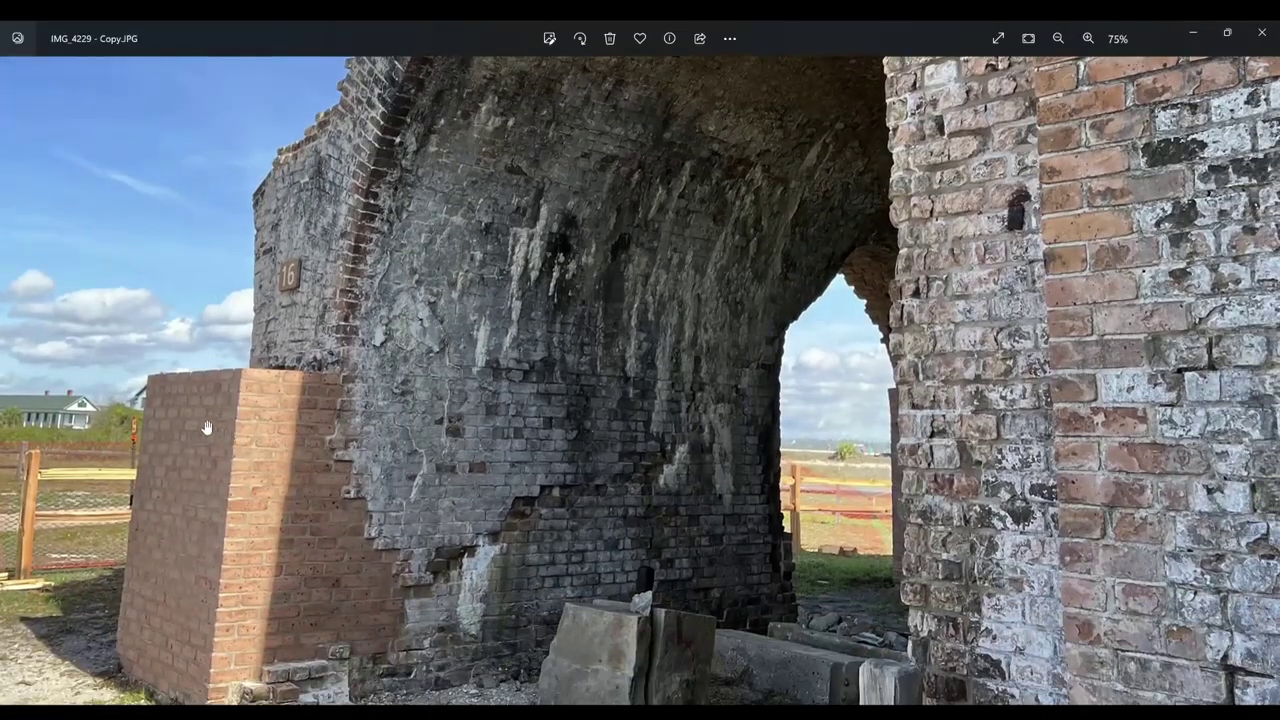
{"action": "scroll", "coordinate": [337, 445], "scroll_direction": "up", "scroll_amount": 3}
{"action": "scroll", "coordinate": [337, 445], "scroll_direction": "up", "scroll_amount": 1}
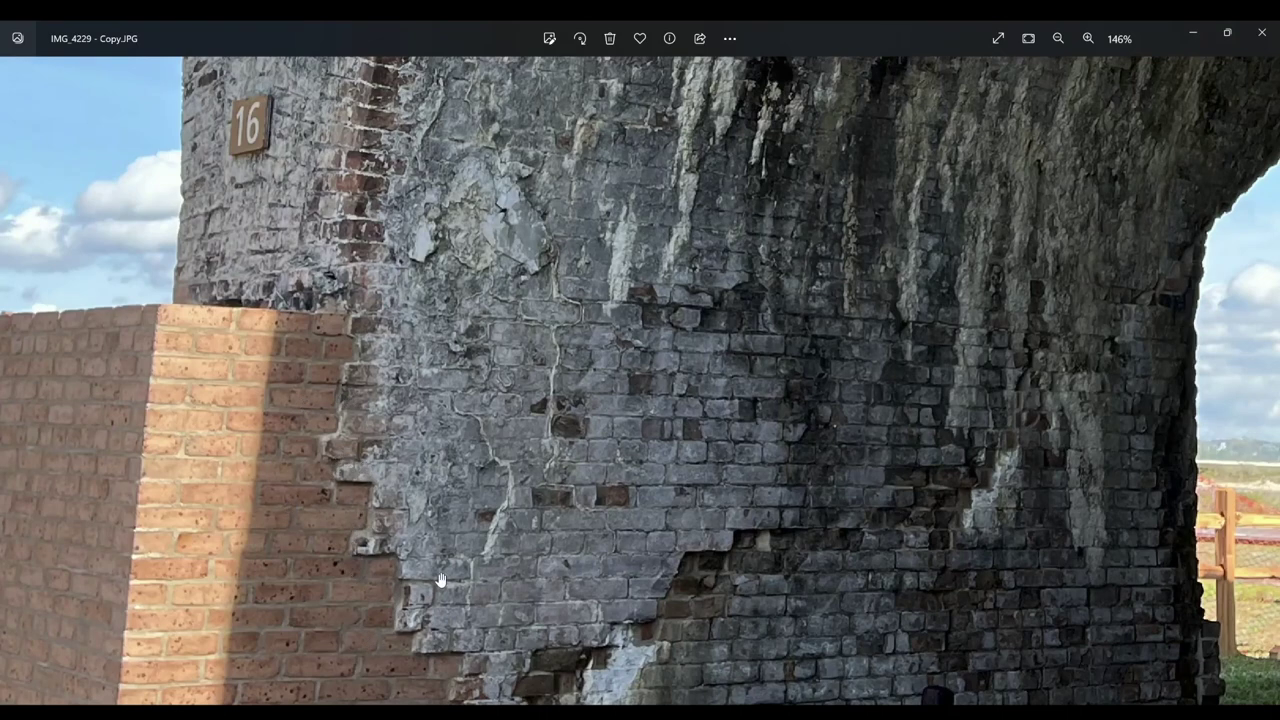
Pan IMG_4229's stained brick arch, then IMG_4253's fort view down to the vine-covered wall
{"action": "mouse_move", "coordinate": [525, 470]}
{"action": "left_mouse_down"}
{"action": "mouse_move", "coordinate": [474, 376]}
{"action": "mouse_move", "coordinate": [353, 377]}
{"action": "left_mouse_up"}
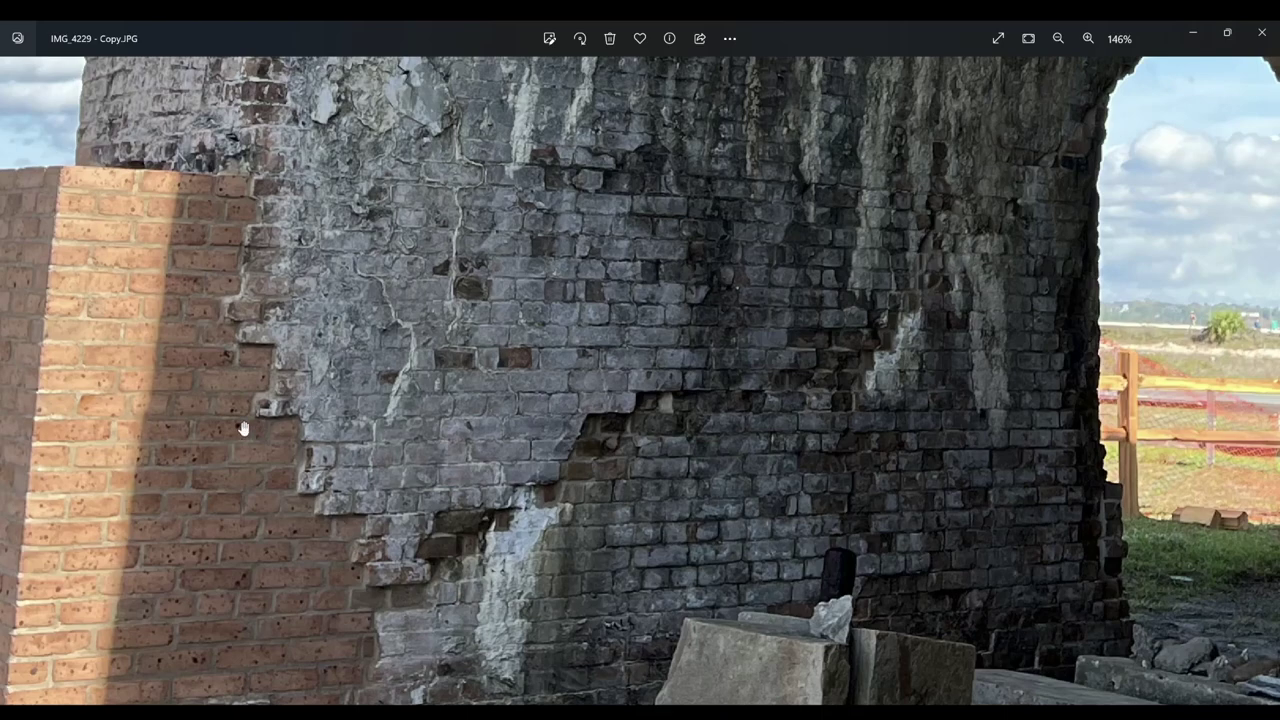
{"action": "scroll", "coordinate": [243, 429], "scroll_direction": "down", "scroll_amount": 5}
{"action": "scroll", "coordinate": [243, 429], "scroll_direction": "down", "scroll_amount": 3}
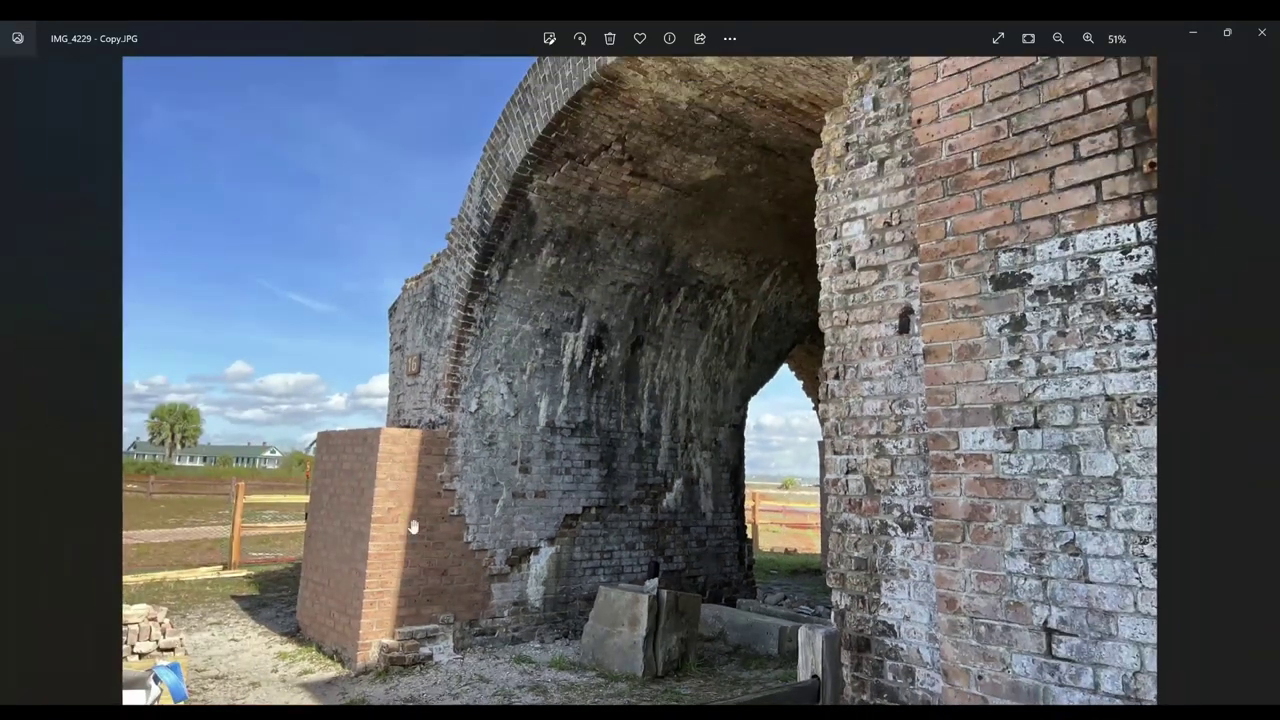
{"action": "key", "text": "Right"}
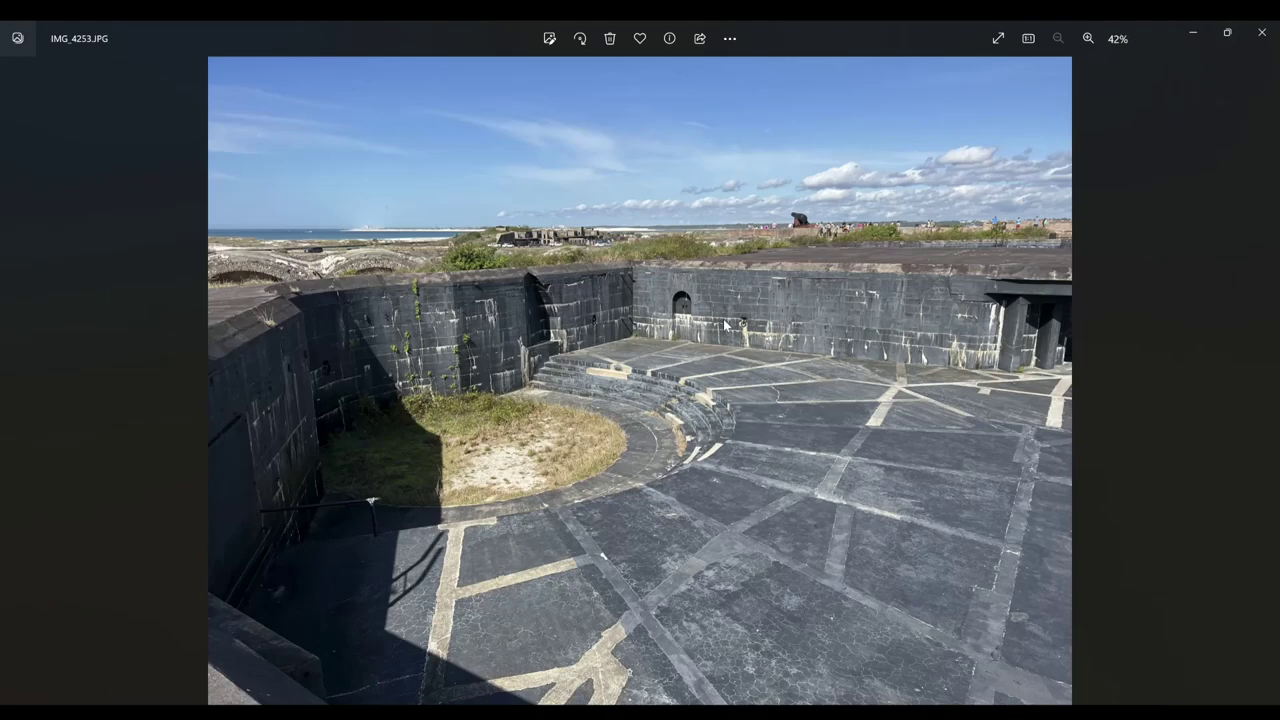
{"action": "scroll", "coordinate": [727, 325], "scroll_direction": "up", "scroll_amount": 2}
{"action": "scroll", "coordinate": [727, 325], "scroll_direction": "up", "scroll_amount": 2}
{"action": "scroll", "coordinate": [627, 295], "scroll_direction": "up", "scroll_amount": 1}
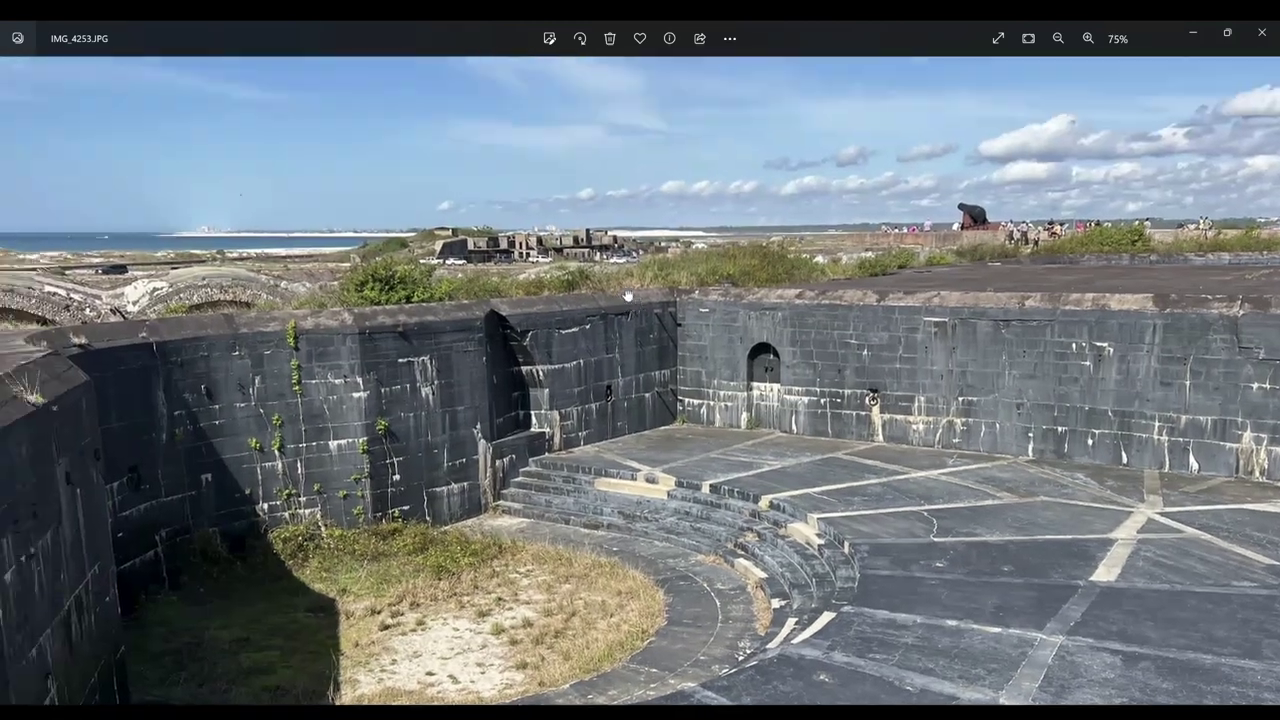
{"action": "left_click_drag", "start_coordinate": [627, 295], "coordinate": [669, 327]}
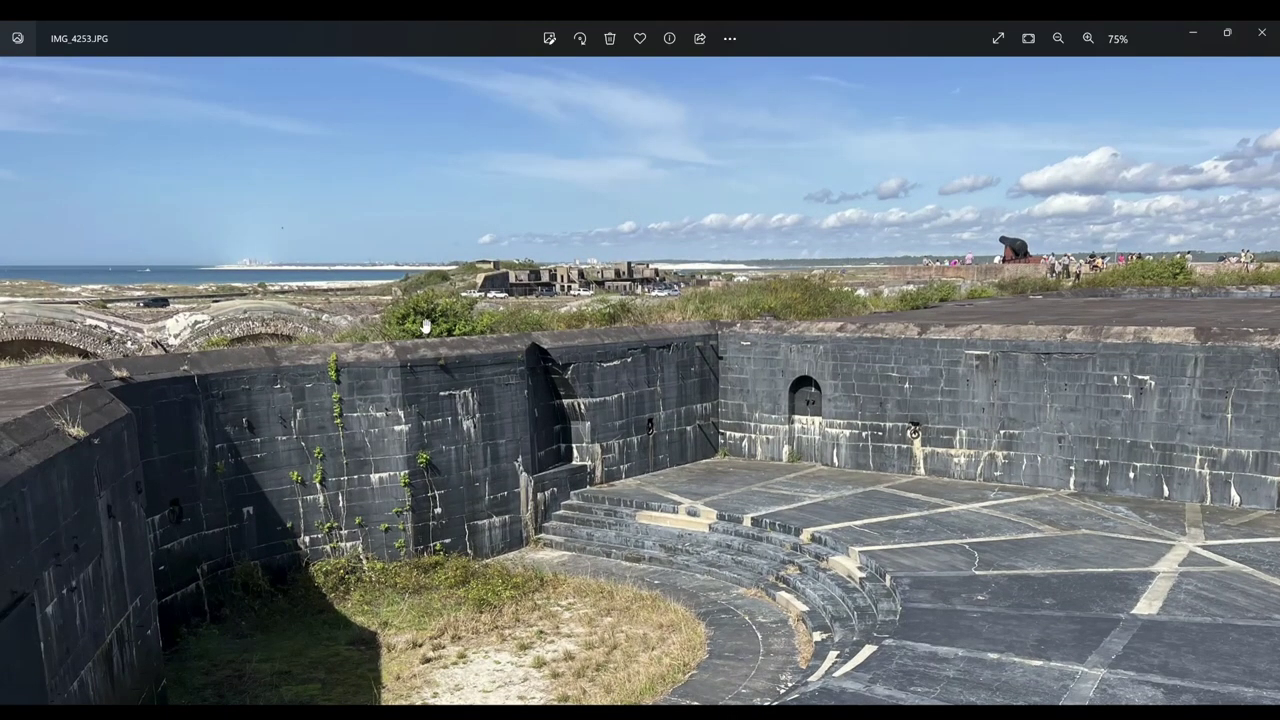
{"action": "left_click_drag", "start_coordinate": [881, 404], "coordinate": [879, 442]}
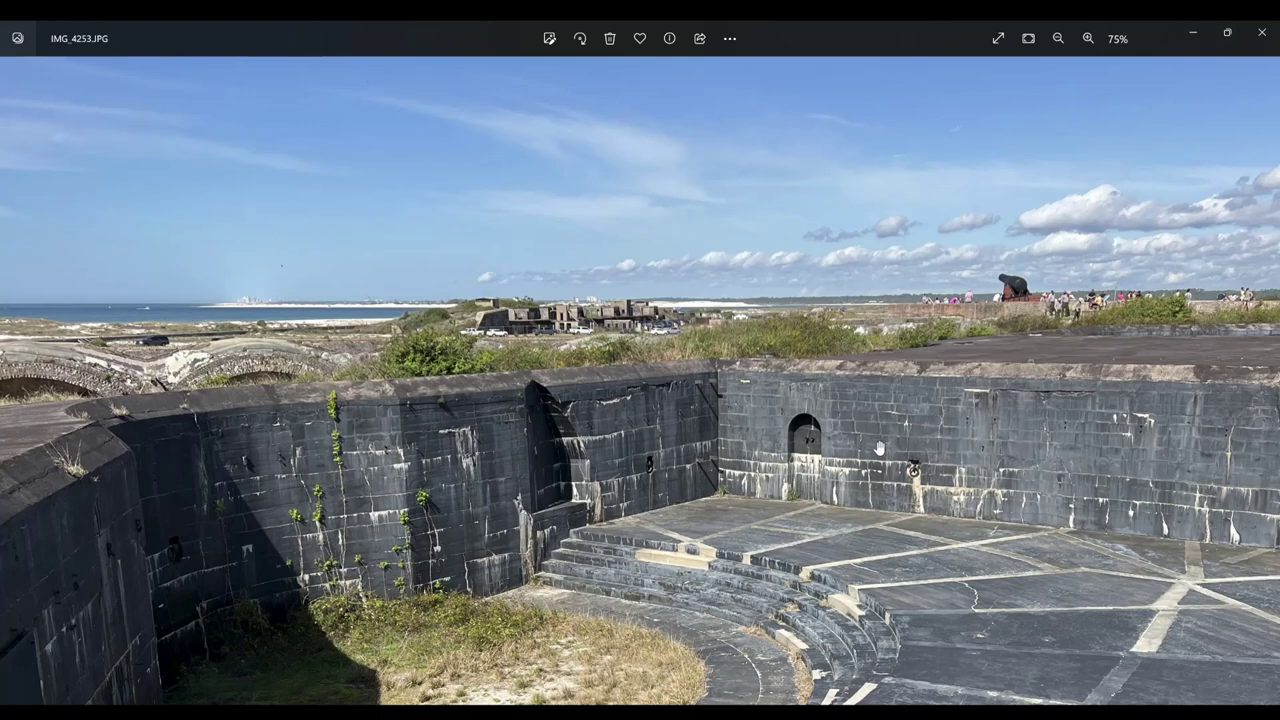
{"action": "scroll", "coordinate": [607, 318], "scroll_direction": "up", "scroll_amount": 1}
{"action": "scroll", "coordinate": [607, 318], "scroll_direction": "up", "scroll_amount": 2}
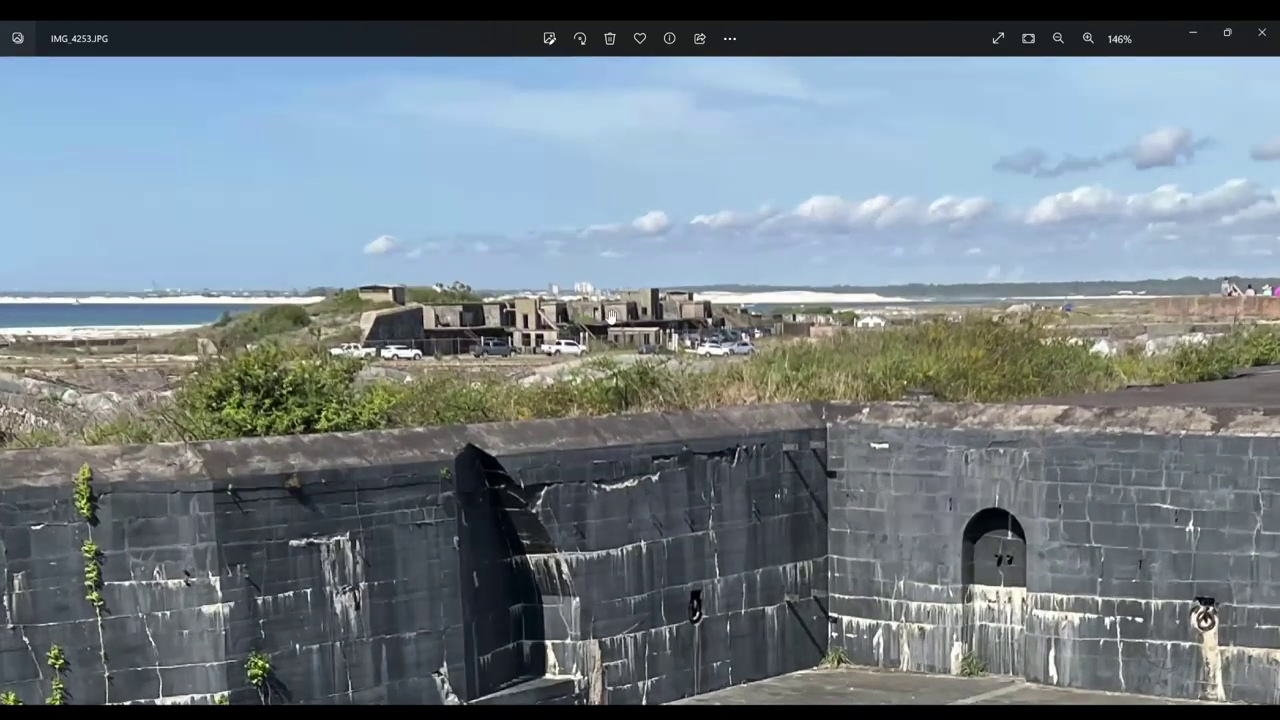
{"action": "left_click_drag", "start_coordinate": [350, 388], "coordinate": [595, 213]}
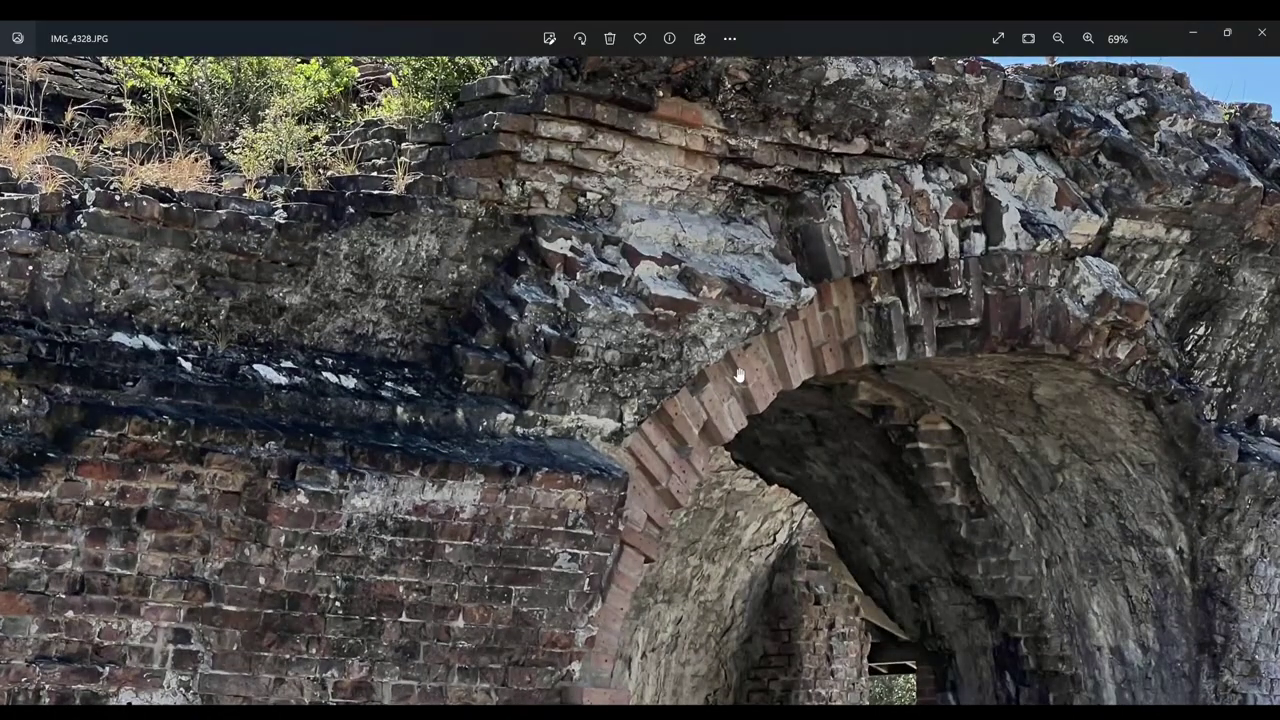
{"action": "scroll", "coordinate": [738, 376], "scroll_direction": "down", "scroll_amount": 3}
{"action": "scroll", "coordinate": [738, 376], "scroll_direction": "up", "scroll_amount": 1}
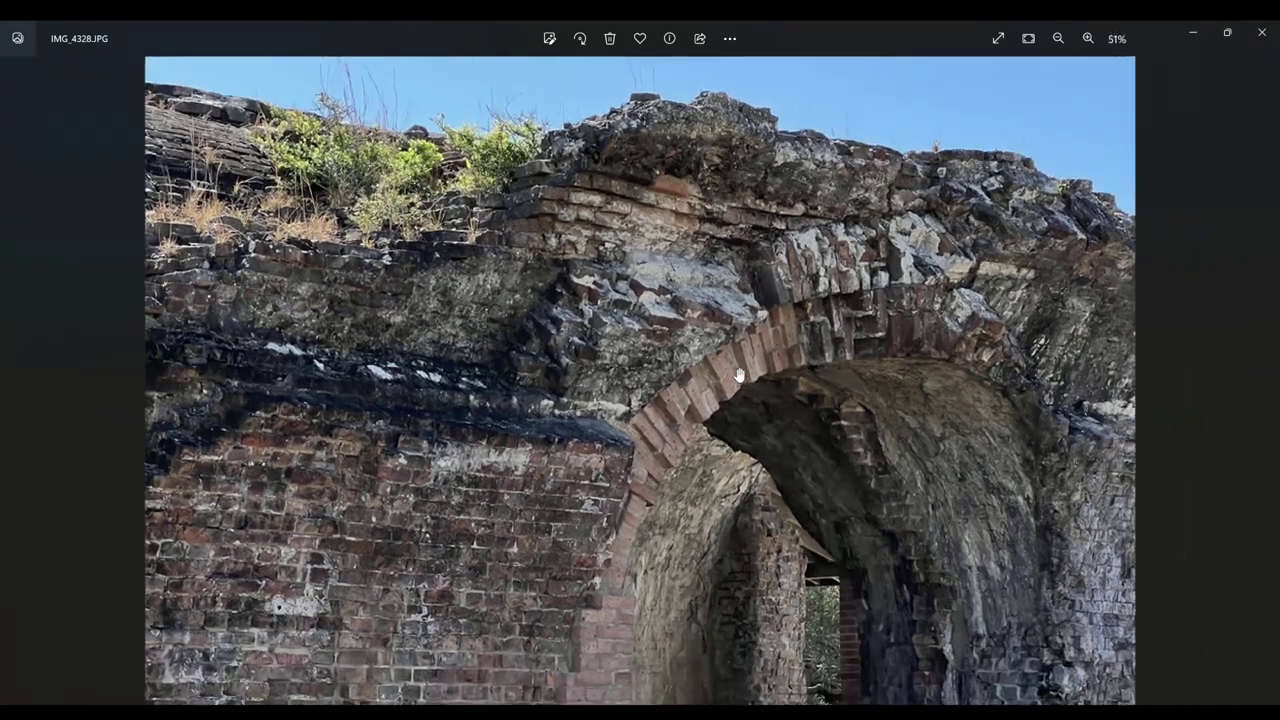
Pan IMG_4328 across the arch's crumbling top and broken masonry, down to the archway
{"action": "left_click_drag", "start_coordinate": [660, 470], "coordinate": [574, 415]}
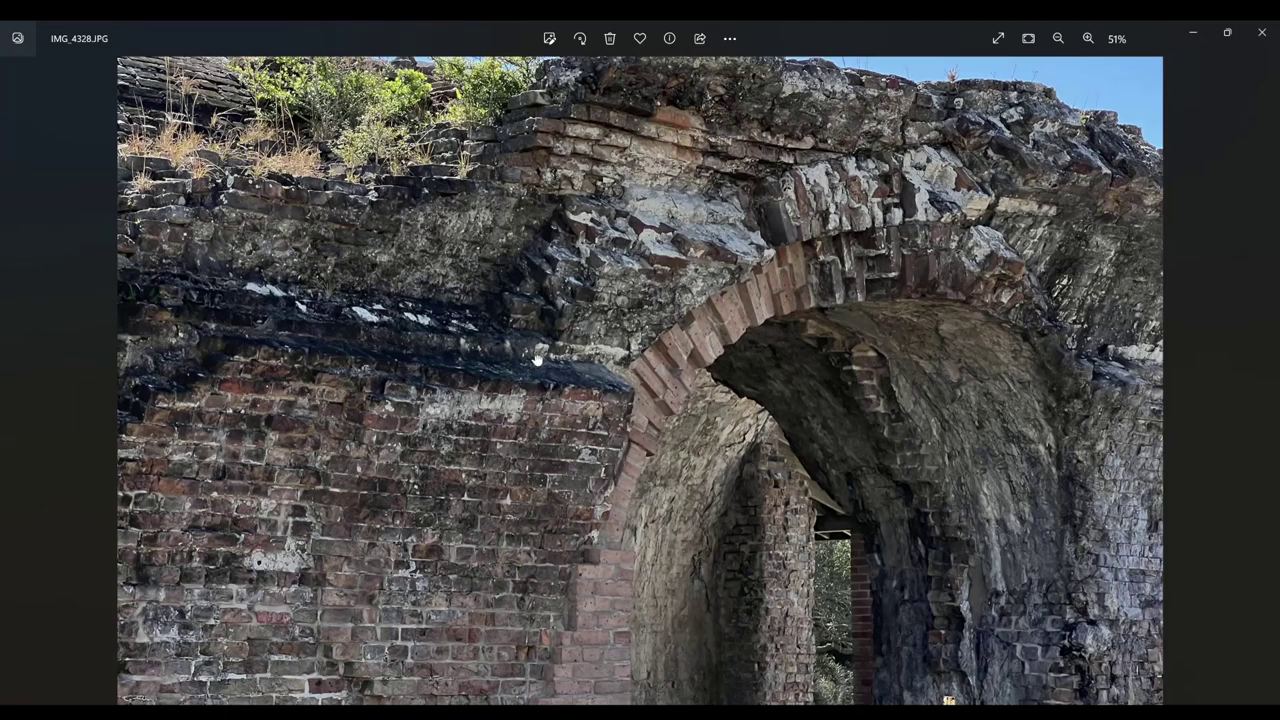
{"action": "scroll", "coordinate": [540, 360], "scroll_direction": "up", "scroll_amount": 1}
{"action": "scroll", "coordinate": [540, 300], "scroll_direction": "up", "scroll_amount": 3}
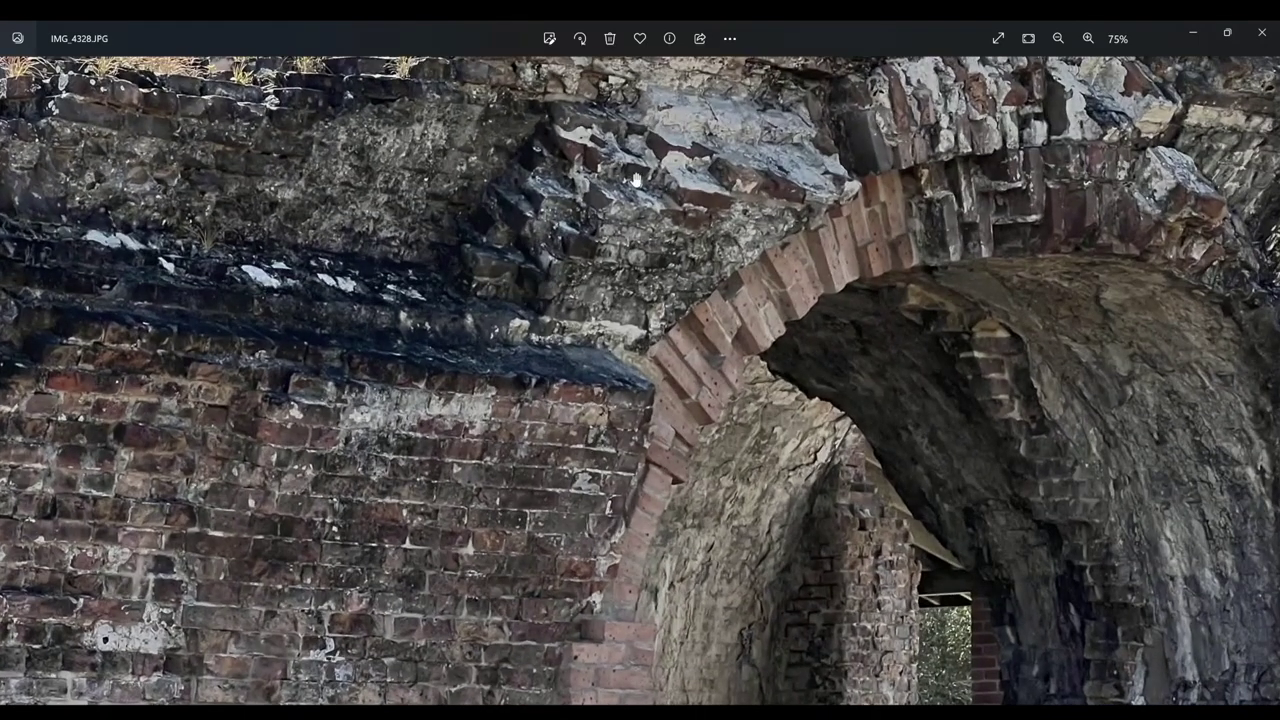
{"action": "left_click_drag", "start_coordinate": [635, 178], "coordinate": [640, 430]}
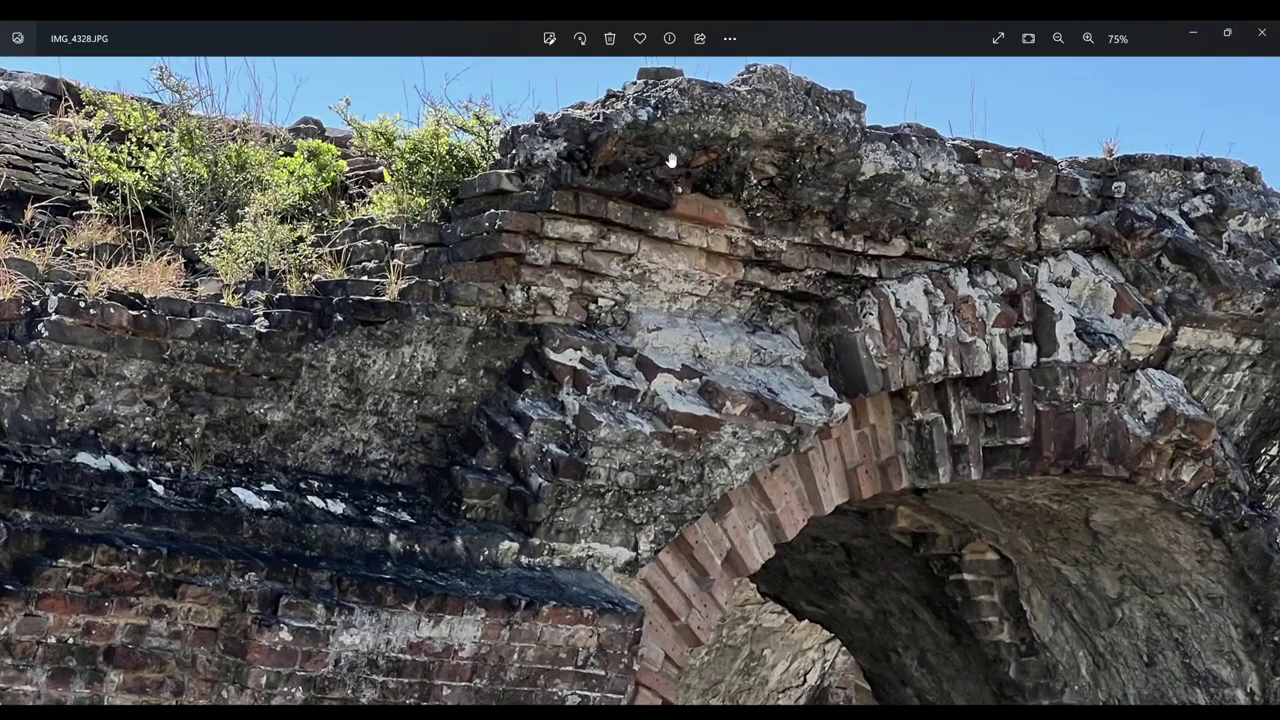
{"action": "left_click_drag", "start_coordinate": [740, 160], "coordinate": [772, 285]}
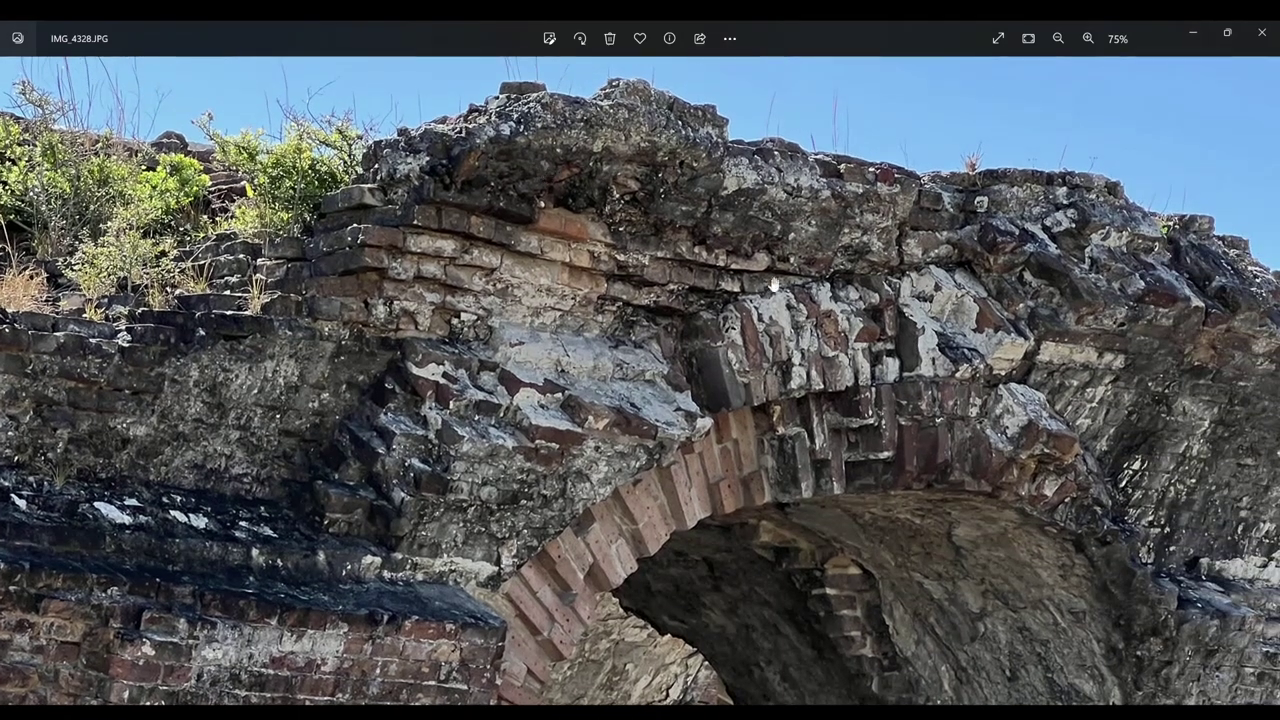
{"action": "left_click_drag", "start_coordinate": [938, 312], "coordinate": [890, 236]}
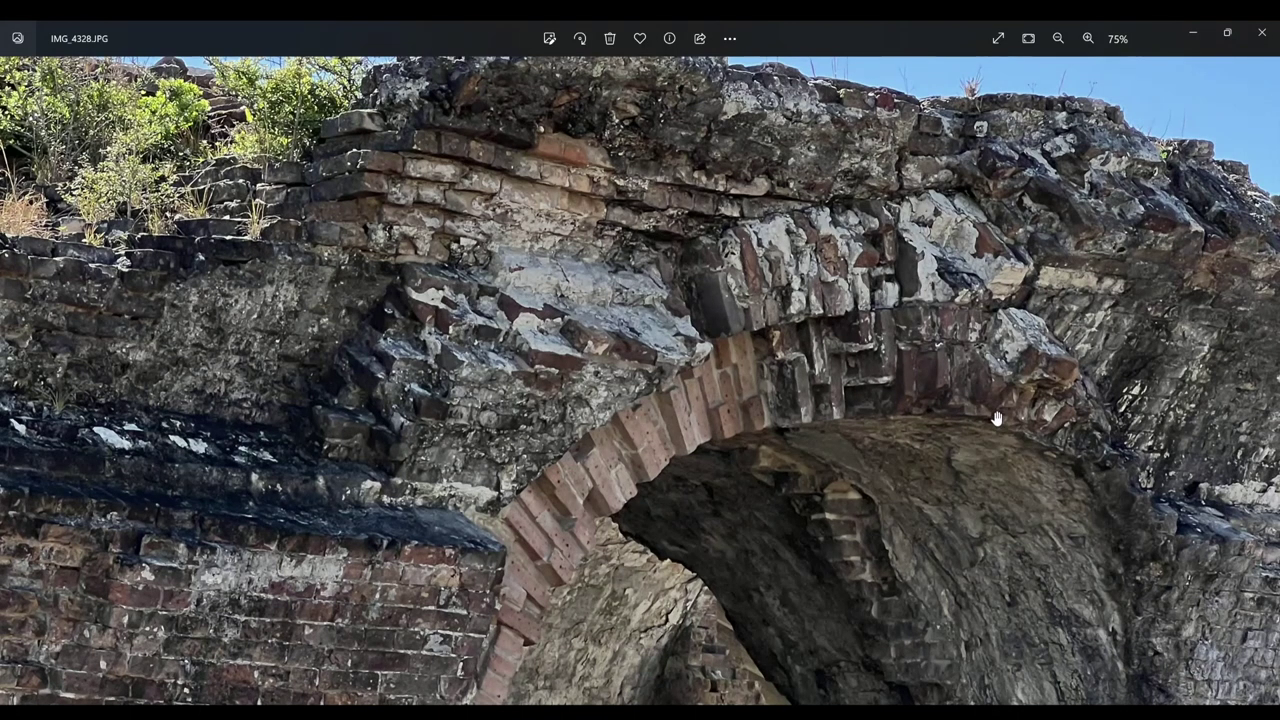
{"action": "left_click_drag", "start_coordinate": [1022, 430], "coordinate": [1058, 338]}
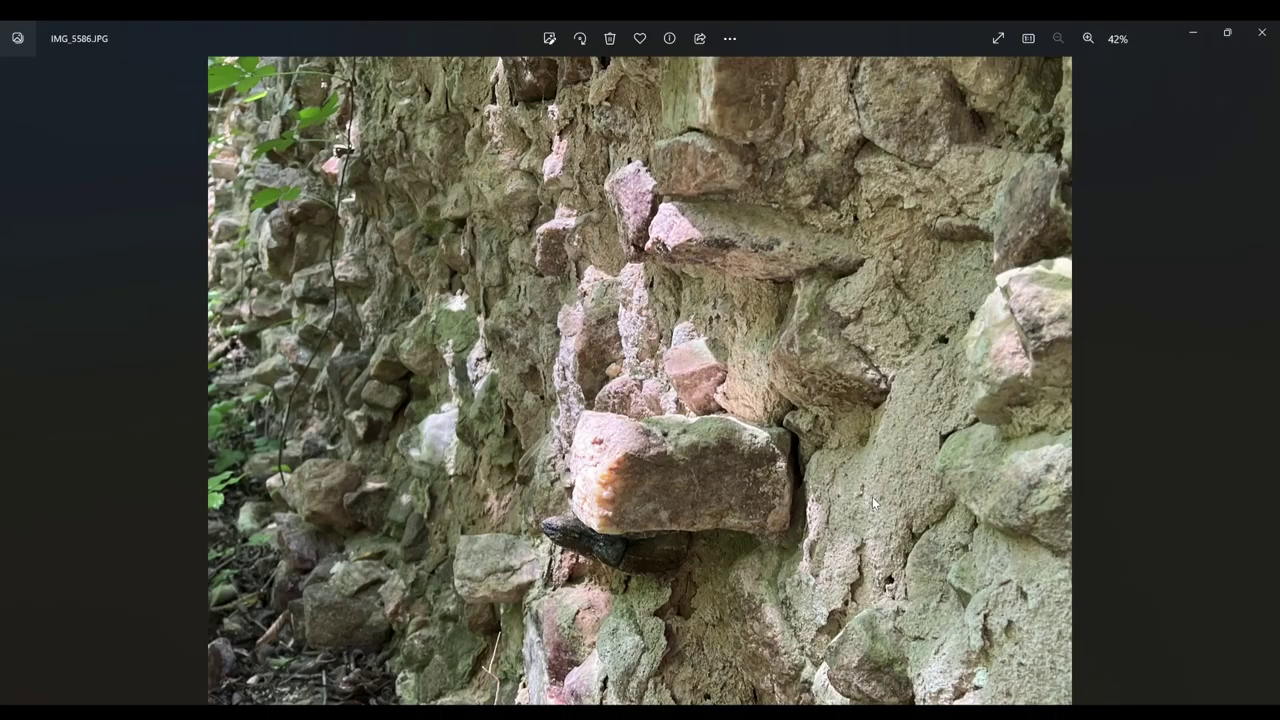
{"action": "scroll", "coordinate": [872, 497], "scroll_direction": "up", "scroll_amount": 3}
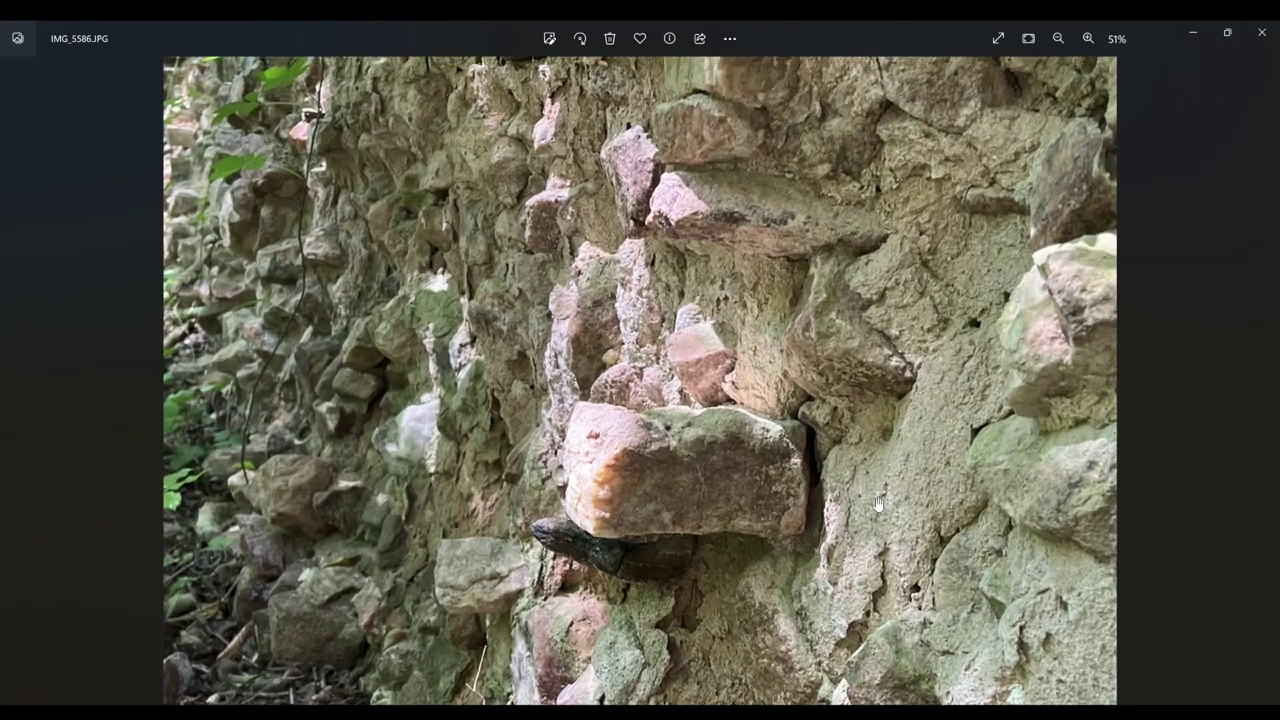
{"action": "scroll", "coordinate": [872, 497], "scroll_direction": "up", "scroll_amount": 2}
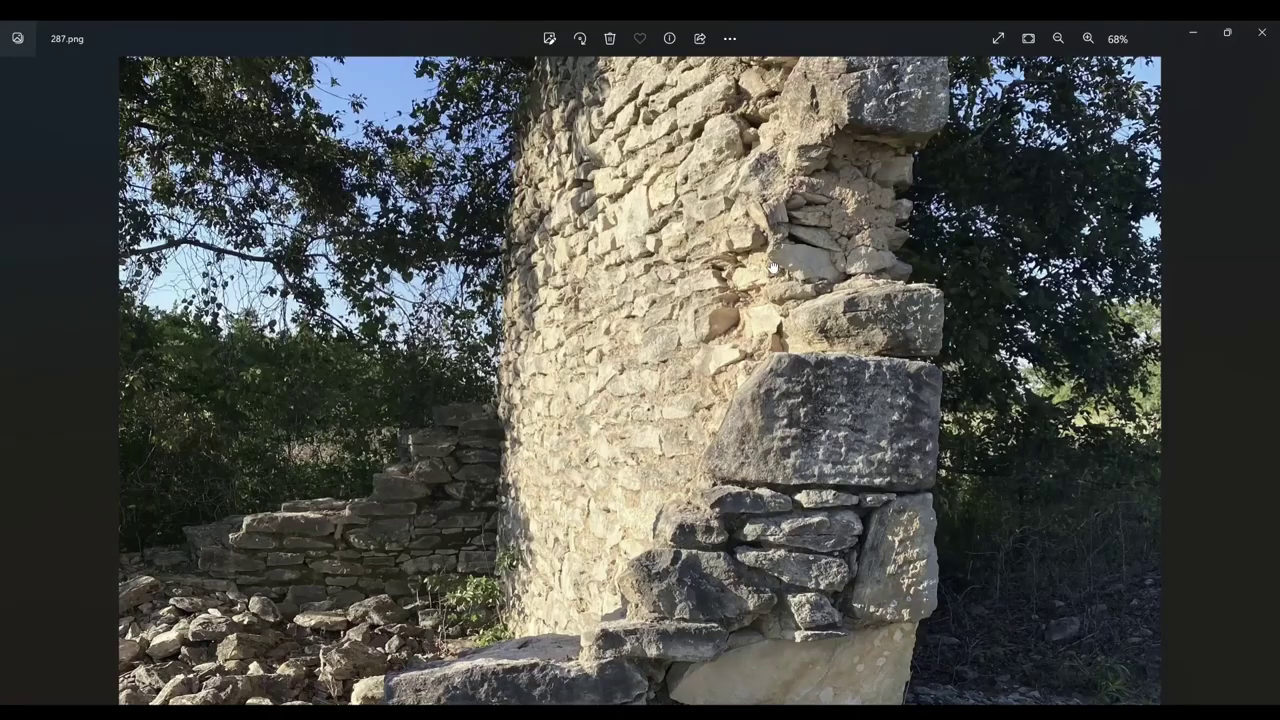
Pan 287.png to the top of the stone tower, then advance to IMG_5583.JPG
{"action": "left_click_drag", "start_coordinate": [770, 300], "coordinate": [782, 395]}
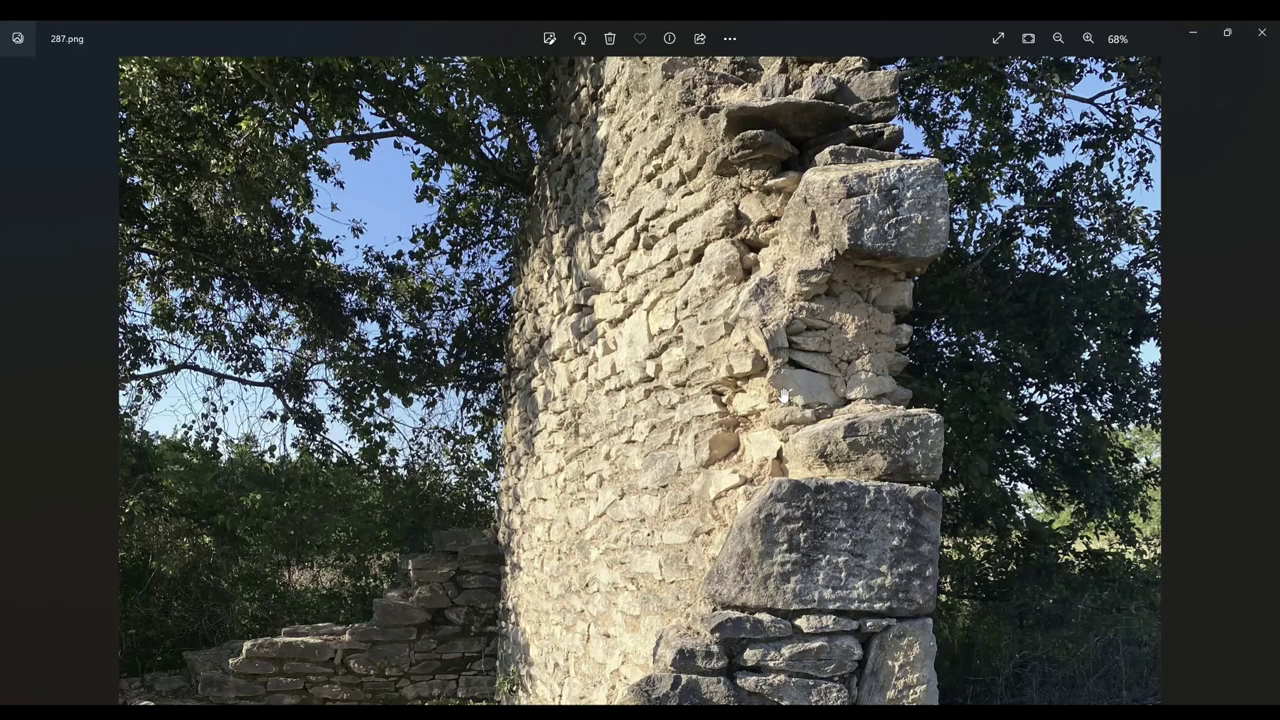
{"action": "scroll", "coordinate": [782, 395], "scroll_direction": "up", "scroll_amount": 4}
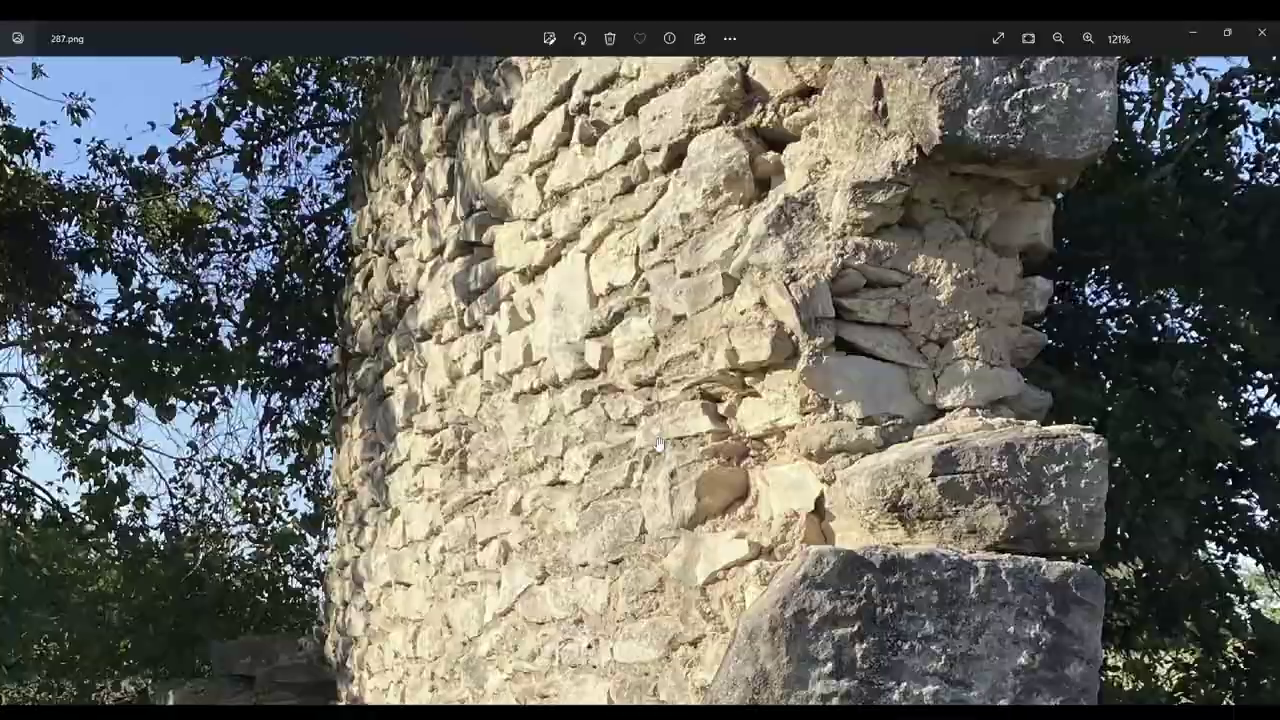
{"action": "key", "text": "Right"}
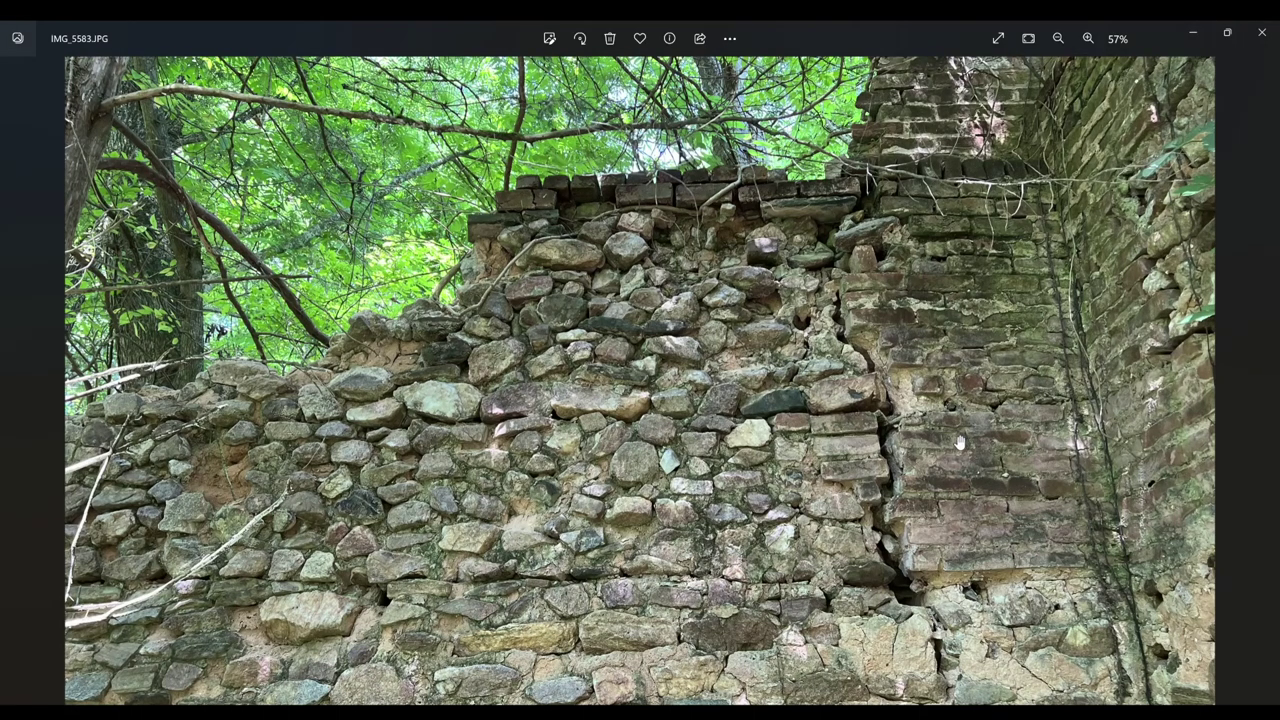
{"action": "scroll", "coordinate": [958, 443], "scroll_direction": "up", "scroll_amount": 3}
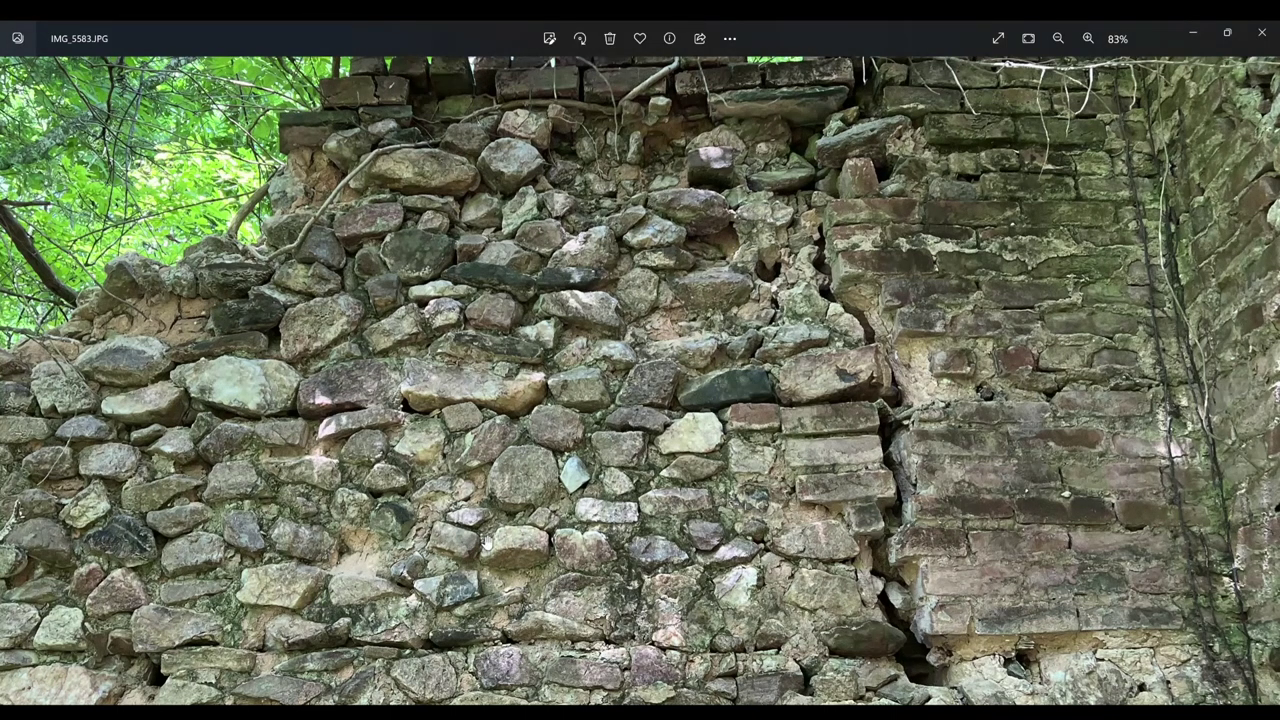
Pan the mossy rock wall IMG_5543.JPG, then 205.png's bricks and grass below the curbstones
{"action": "key", "text": "Right"}
{"action": "scroll", "coordinate": [726, 383], "scroll_direction": "up", "scroll_amount": 3}
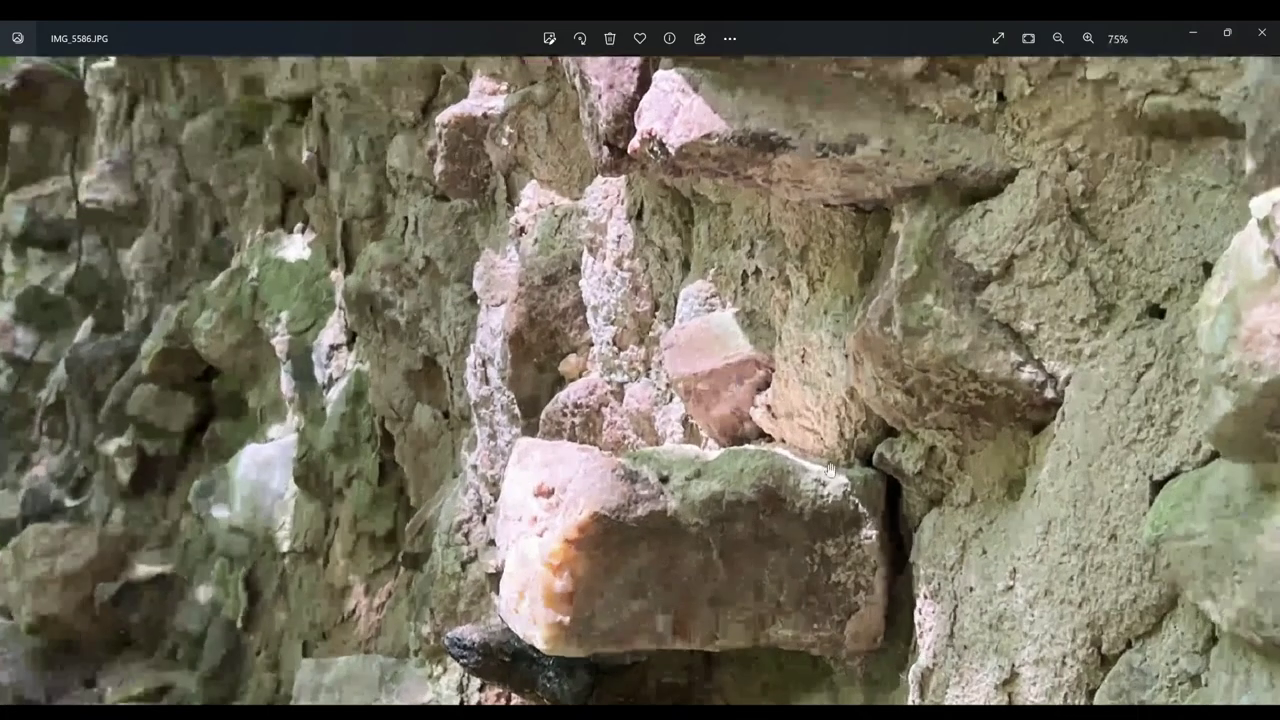
{"action": "left_click_drag", "start_coordinate": [873, 501], "coordinate": [878, 362]}
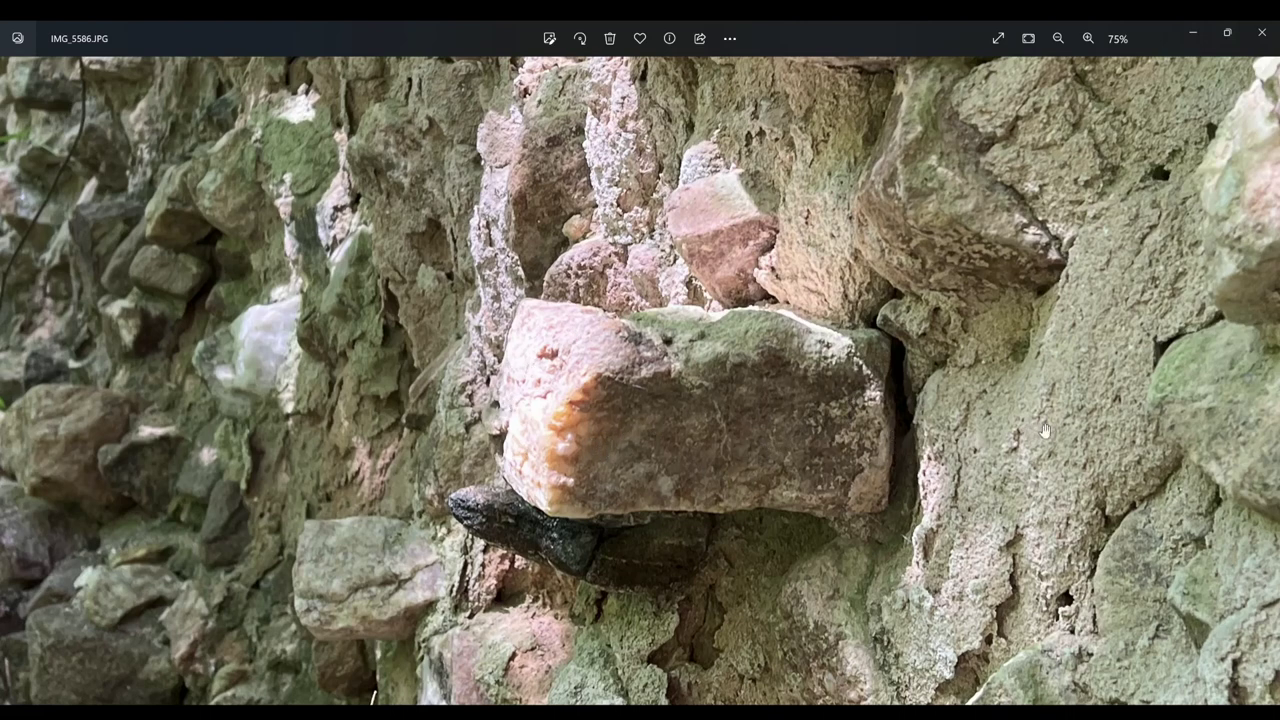
{"action": "scroll", "coordinate": [786, 363], "scroll_direction": "down", "scroll_amount": 3}
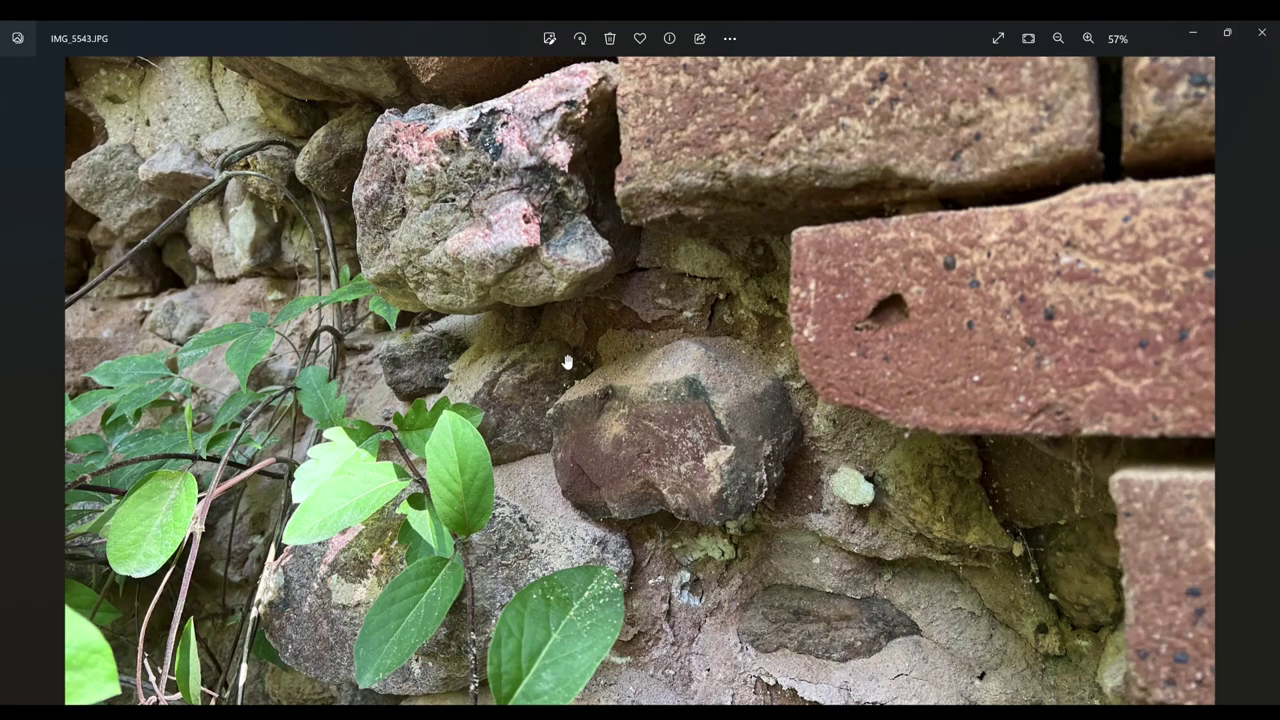
{"action": "scroll", "coordinate": [565, 362], "scroll_direction": "down", "scroll_amount": 1}
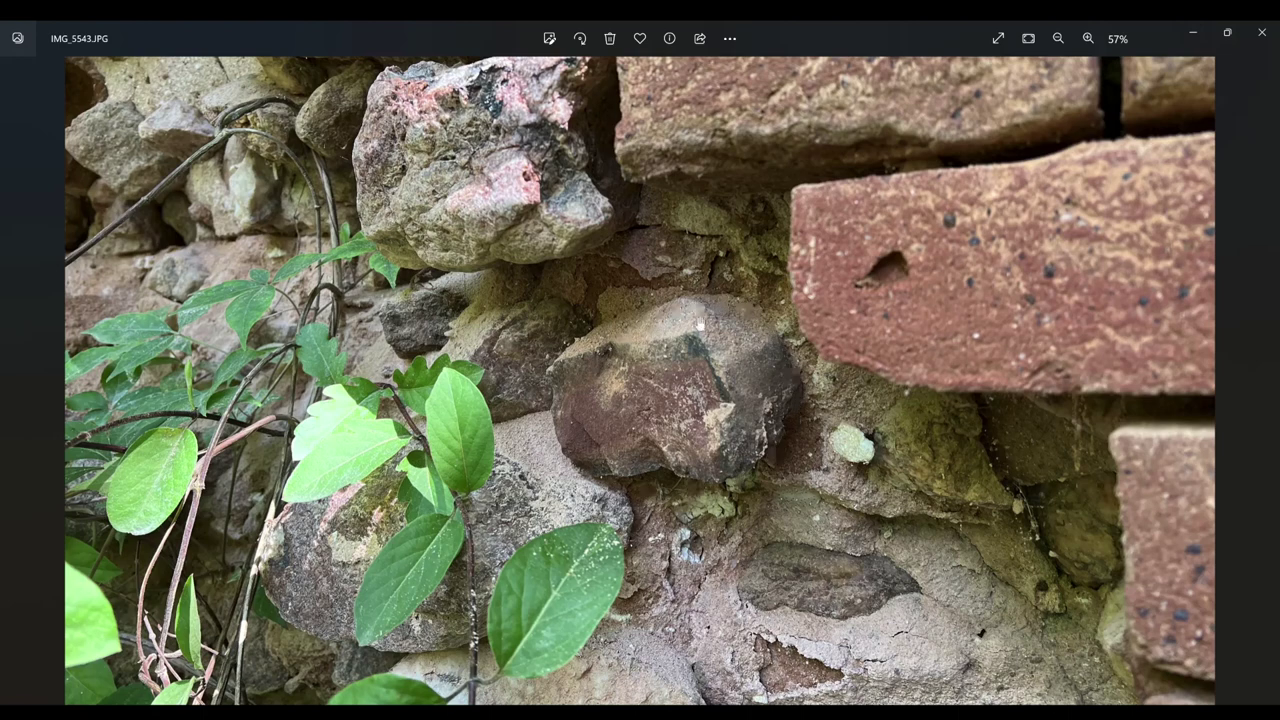
{"action": "left_click_drag", "start_coordinate": [872, 473], "coordinate": [798, 368]}
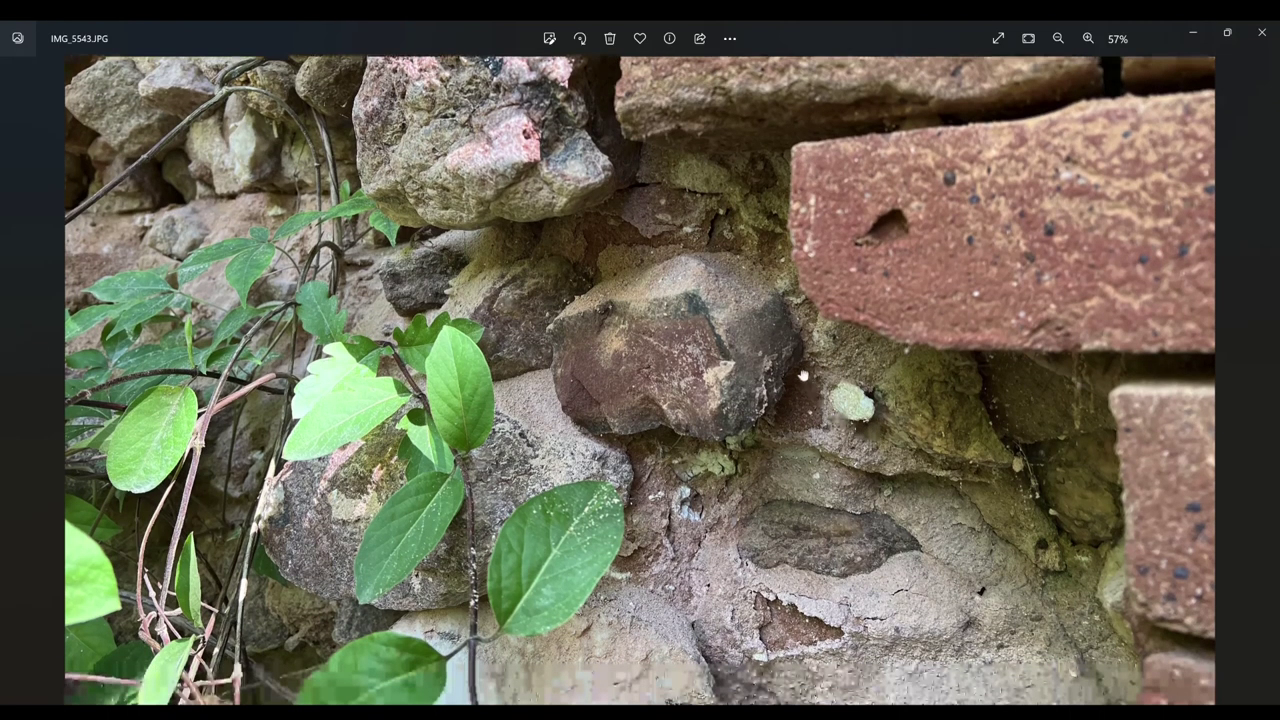
{"action": "left_click_drag", "start_coordinate": [910, 288], "coordinate": [910, 433]}
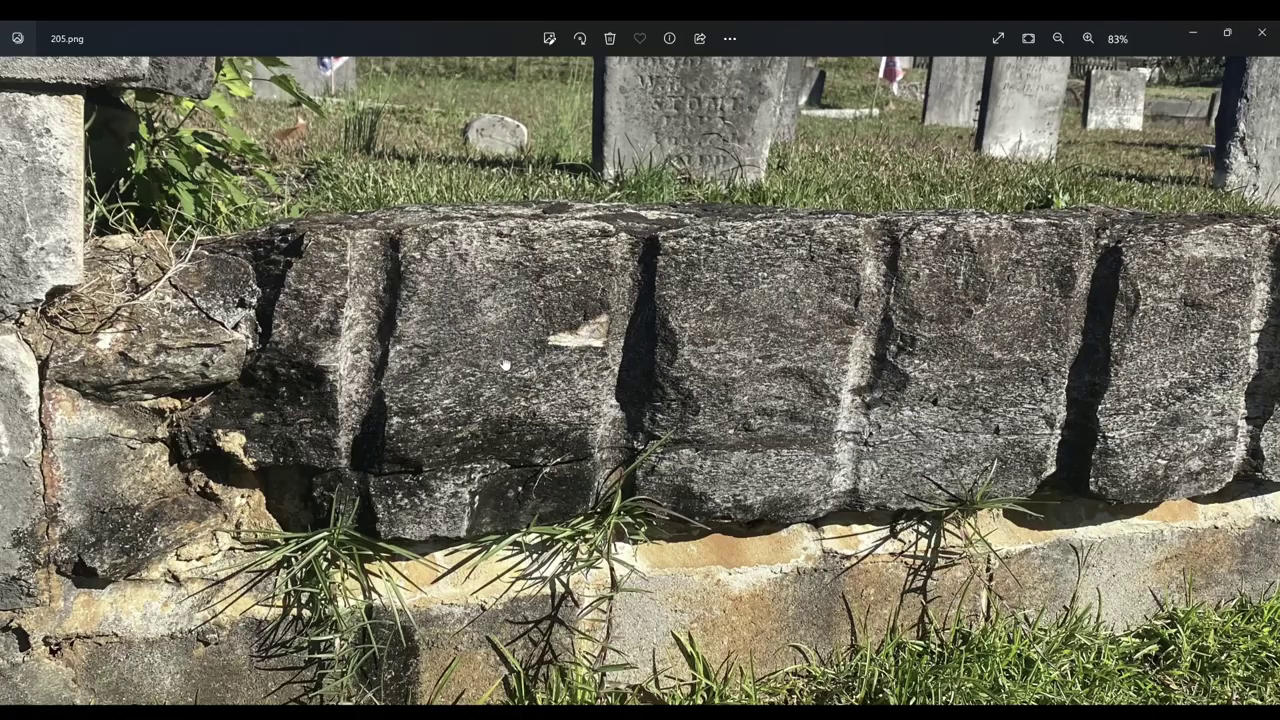
{"action": "scroll", "coordinate": [438, 293], "scroll_direction": "up", "scroll_amount": 3}
{"action": "left_click_drag", "start_coordinate": [800, 335], "coordinate": [980, 356]}
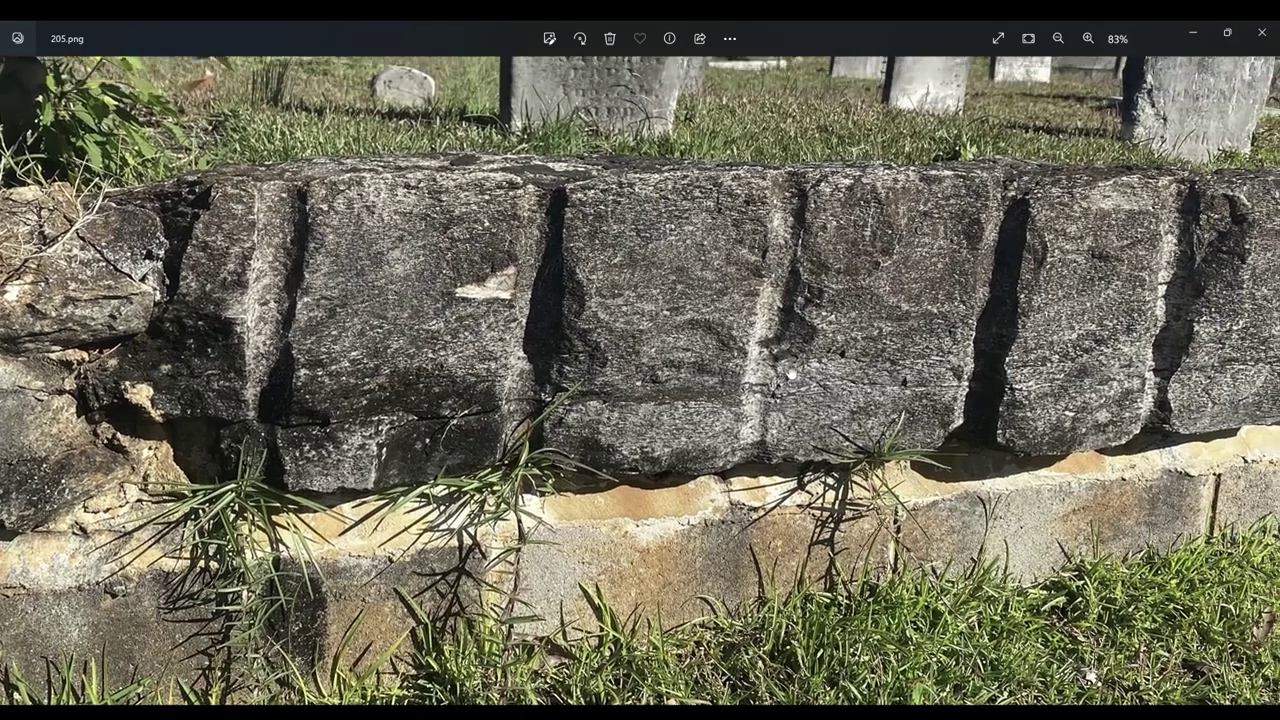
{"action": "scroll", "coordinate": [540, 286], "scroll_direction": "down", "scroll_amount": 3}
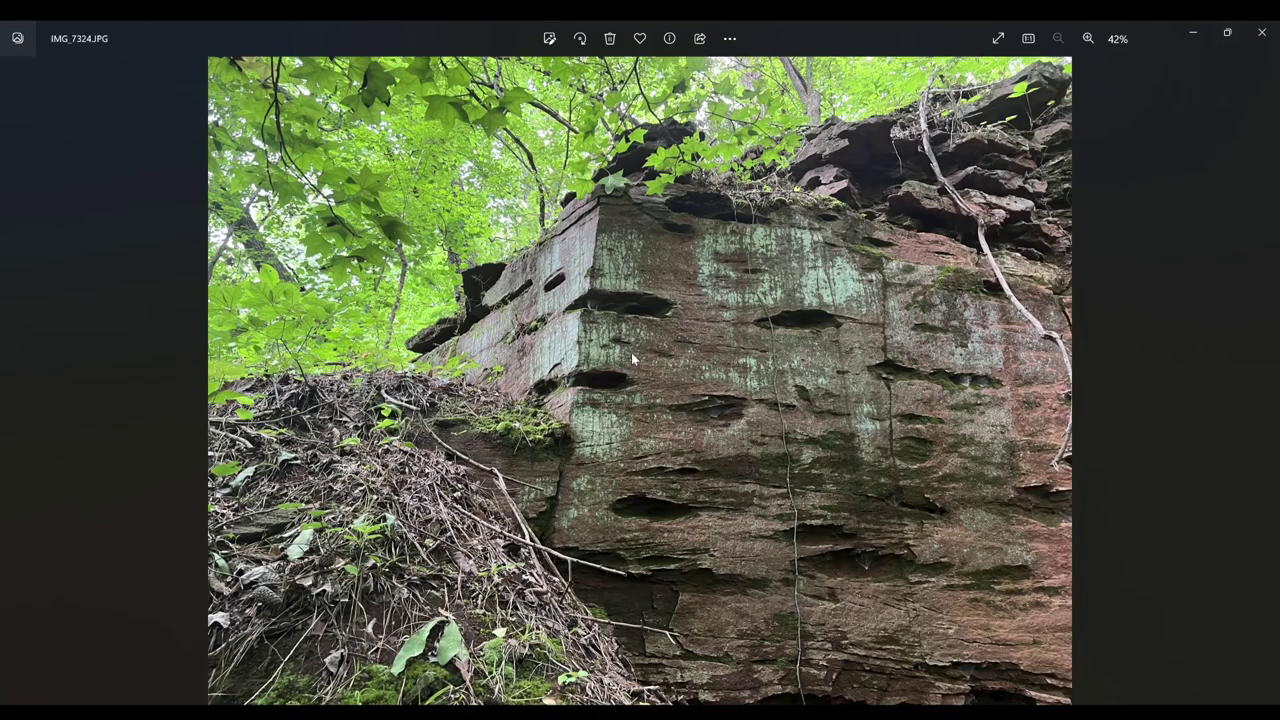
{"action": "scroll", "coordinate": [631, 352], "scroll_direction": "up", "scroll_amount": 3}
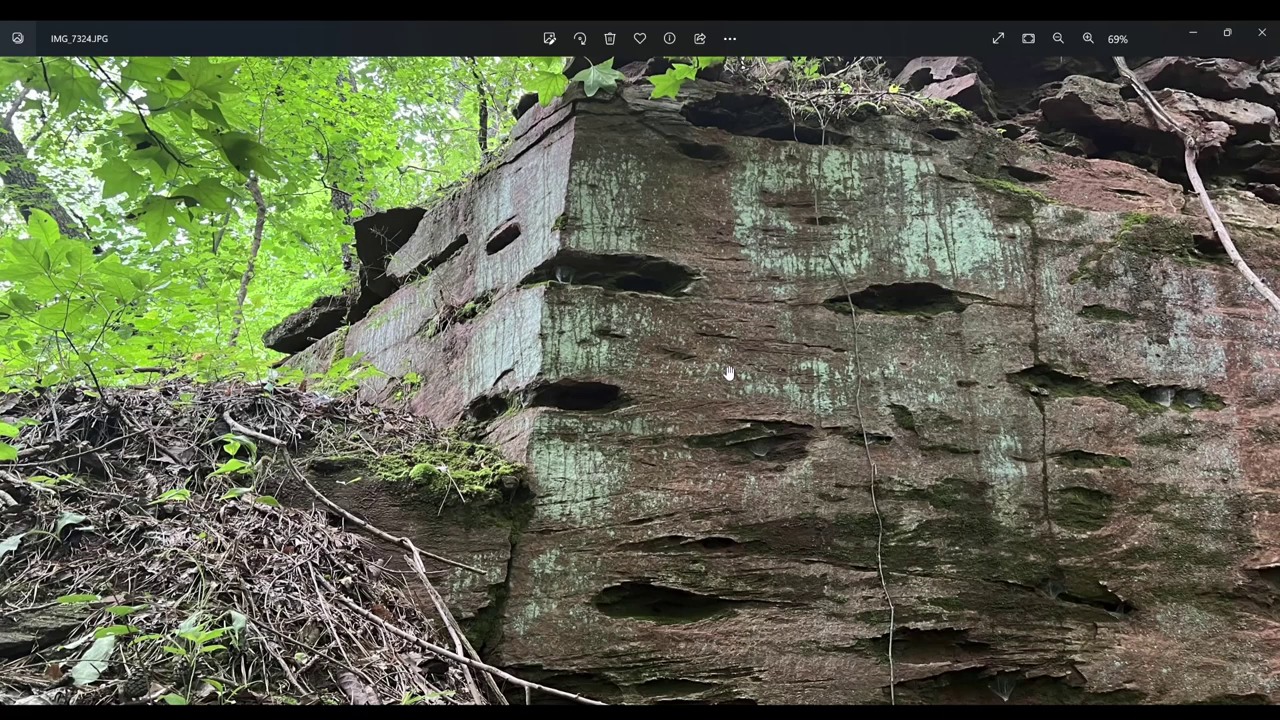
{"action": "scroll", "coordinate": [728, 373], "scroll_direction": "up", "scroll_amount": 2}
{"action": "scroll", "coordinate": [728, 373], "scroll_direction": "up", "scroll_amount": 1}
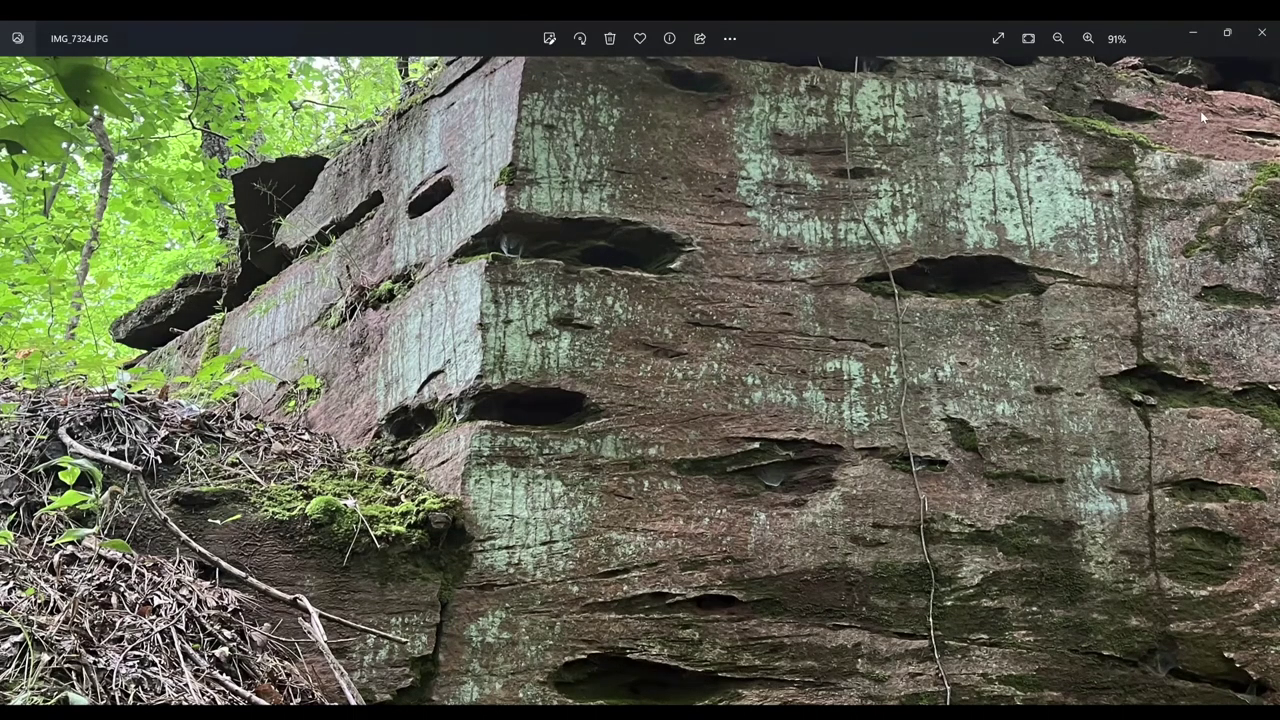
Advance from the sandstone cliff IMG_7324.JPG to DJI_0084.JPG
{"action": "key", "text": "Right"}
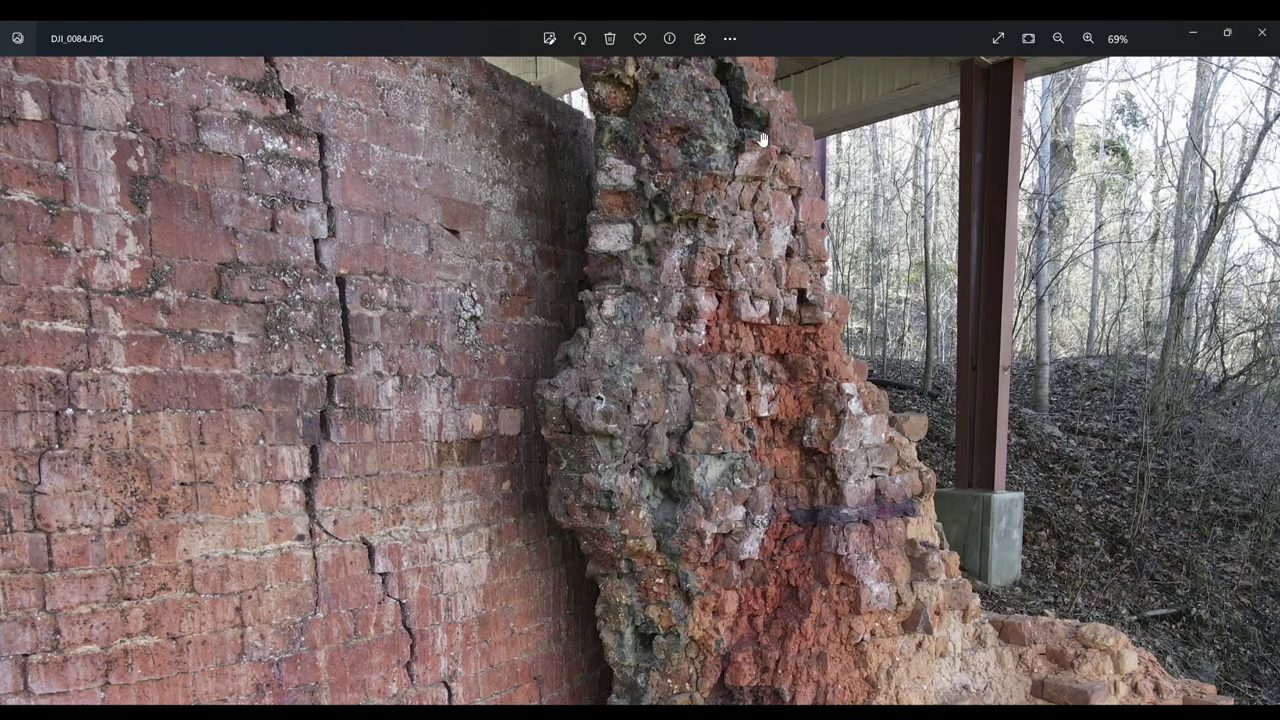
Pan DJI_0084 to show more shelter roof, then view the next photo's lower boulder
{"action": "left_click_drag", "start_coordinate": [762, 150], "coordinate": [770, 208]}
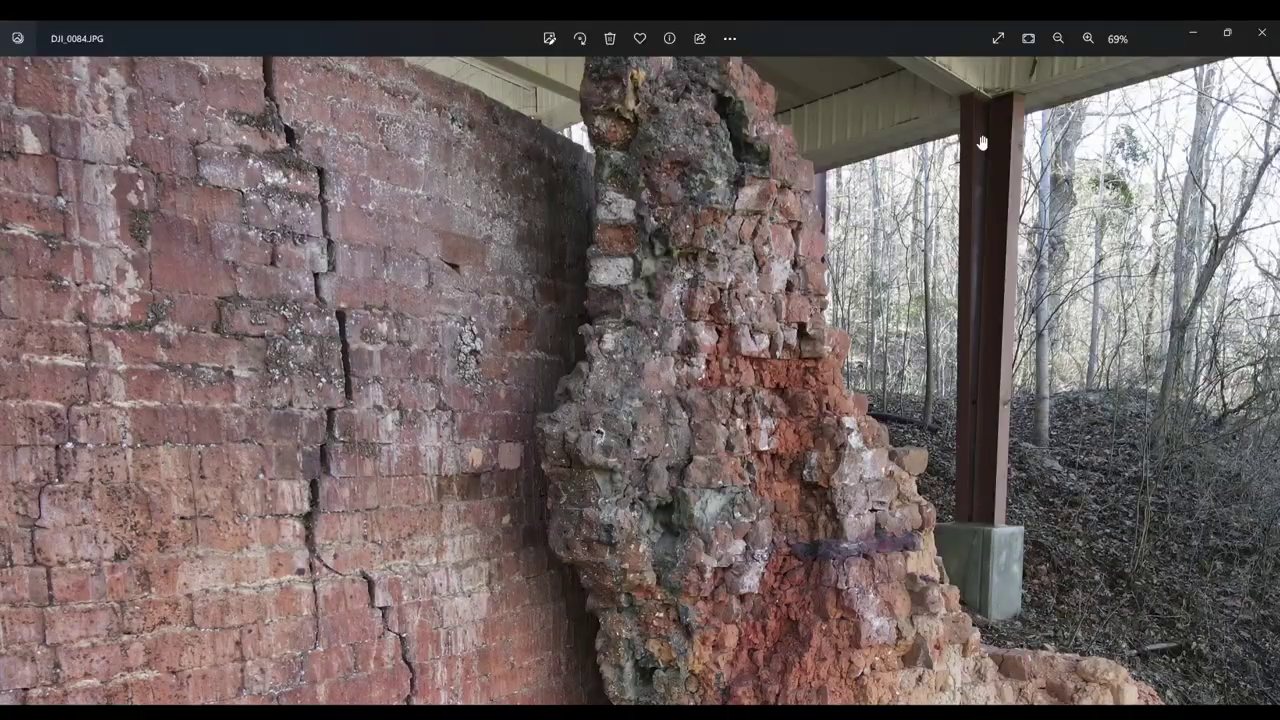
{"action": "key", "text": "Right"}
{"action": "scroll", "coordinate": [584, 285], "scroll_direction": "up", "scroll_amount": 2}
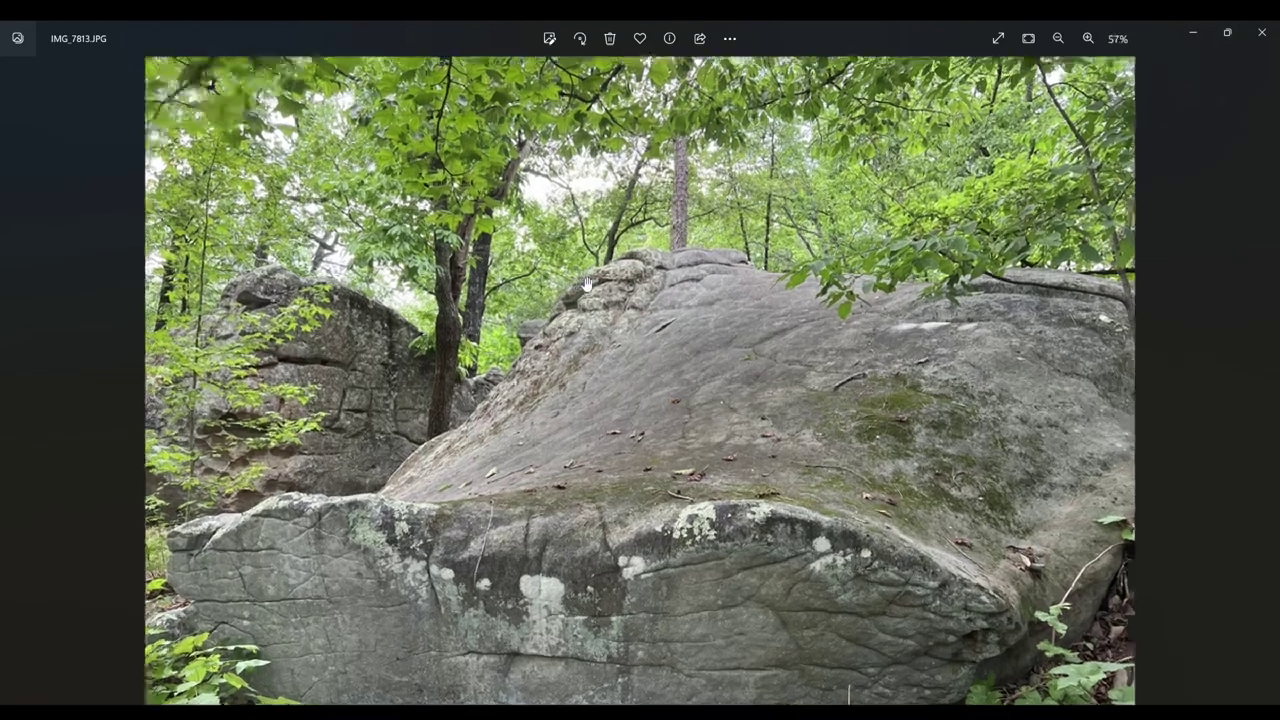
{"action": "scroll", "coordinate": [584, 285], "scroll_direction": "up", "scroll_amount": 1}
{"action": "left_click_drag", "start_coordinate": [678, 393], "coordinate": [650, 260]}
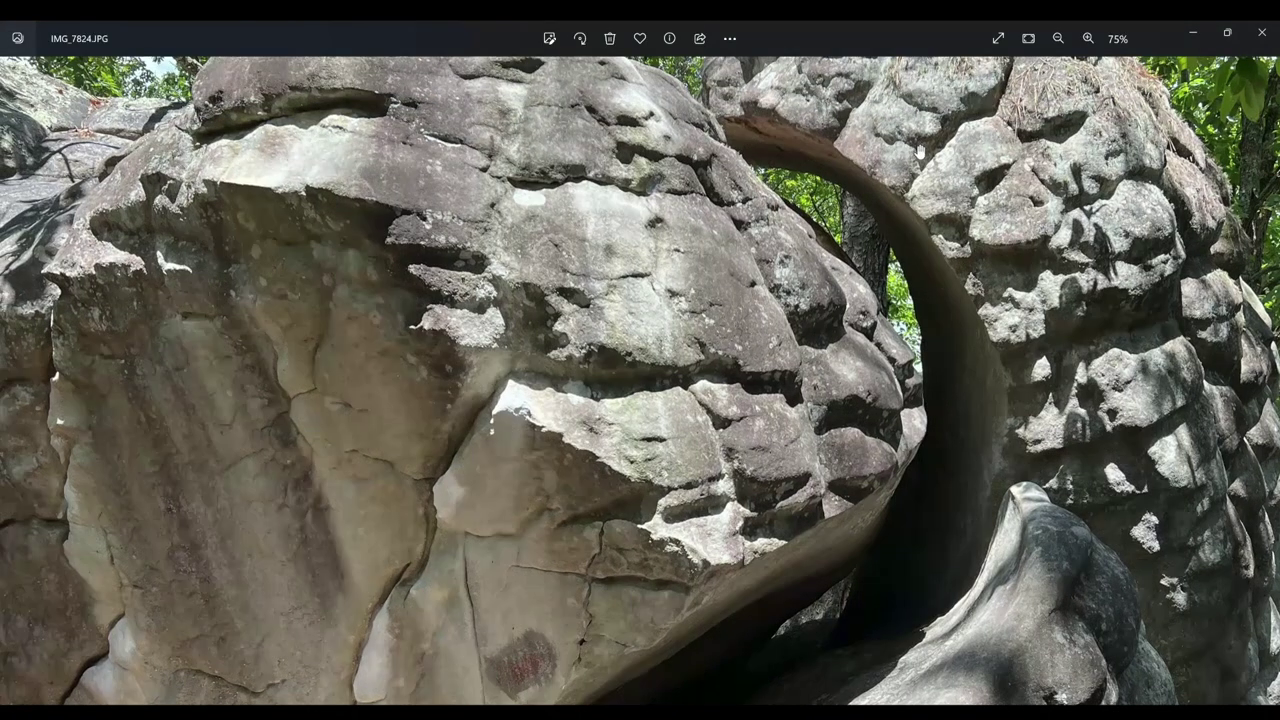
Pan IMG_7824 over the trees, lower rocks and rock arch, then advance to IMG_7829.JPG
{"action": "left_click_drag", "start_coordinate": [922, 152], "coordinate": [926, 190]}
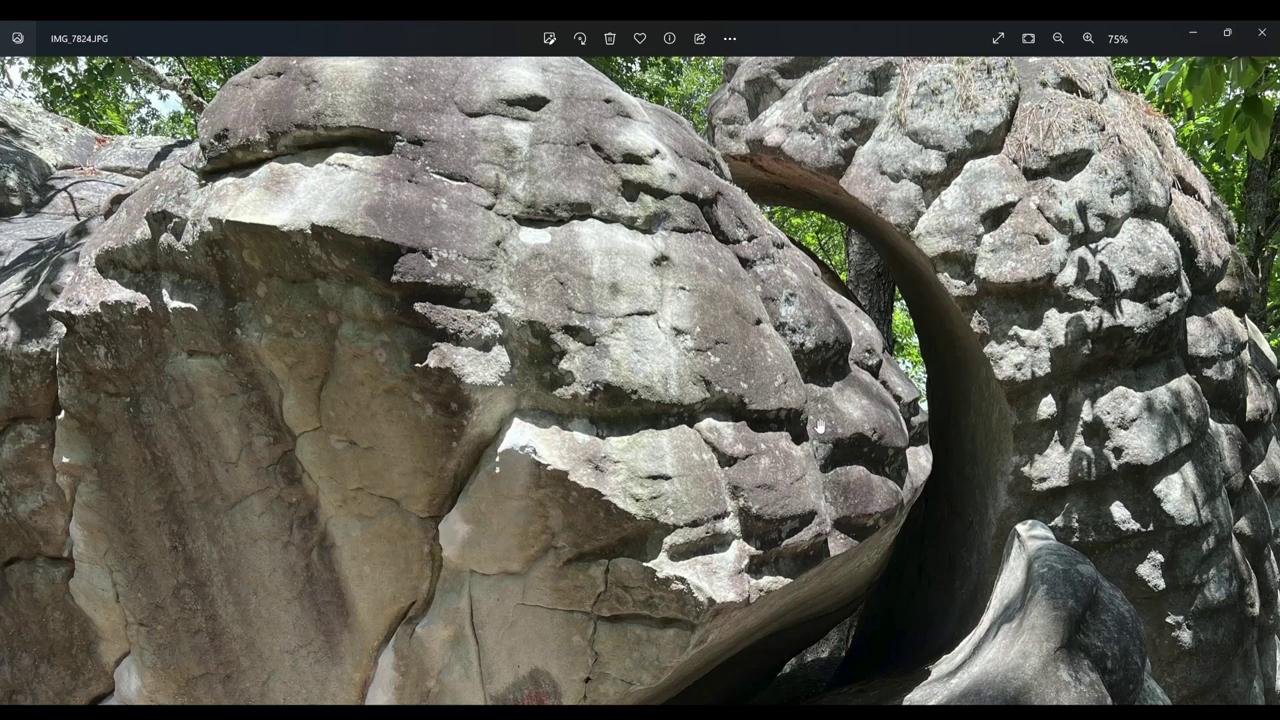
{"action": "left_click_drag", "start_coordinate": [818, 428], "coordinate": [822, 288]}
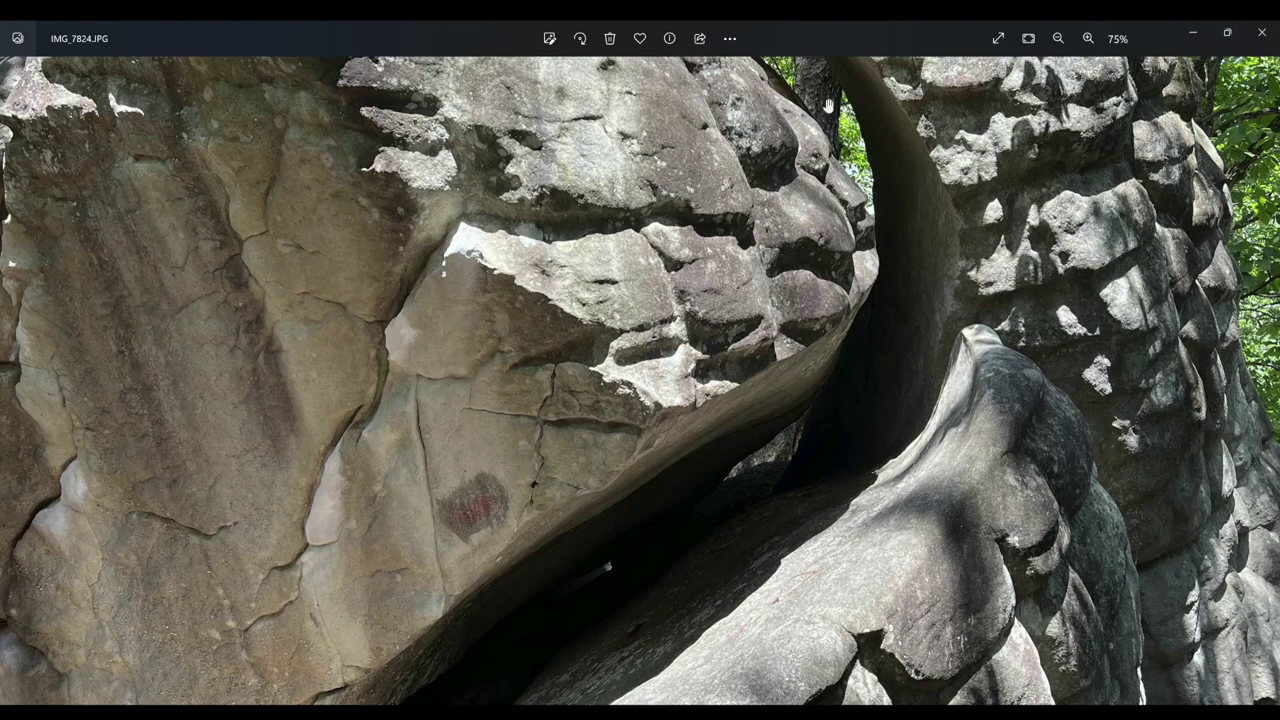
{"action": "left_click_drag", "start_coordinate": [610, 224], "coordinate": [637, 360]}
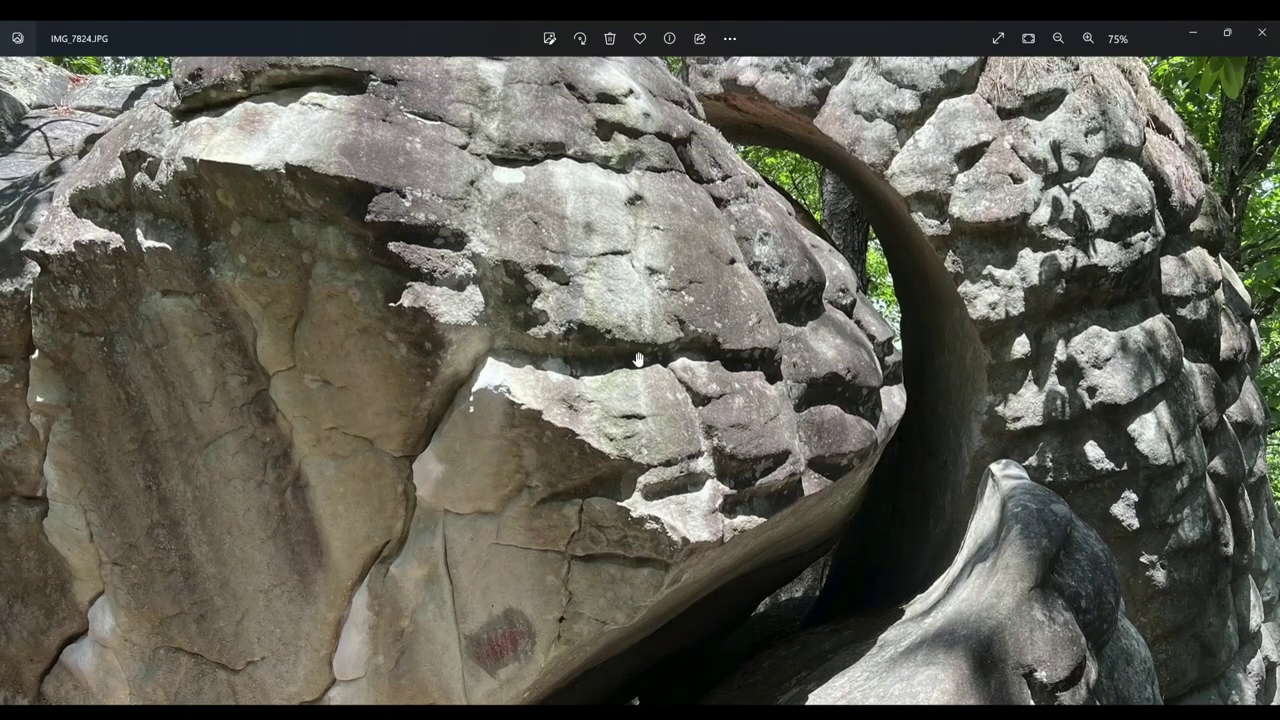
{"action": "key", "text": "Right"}
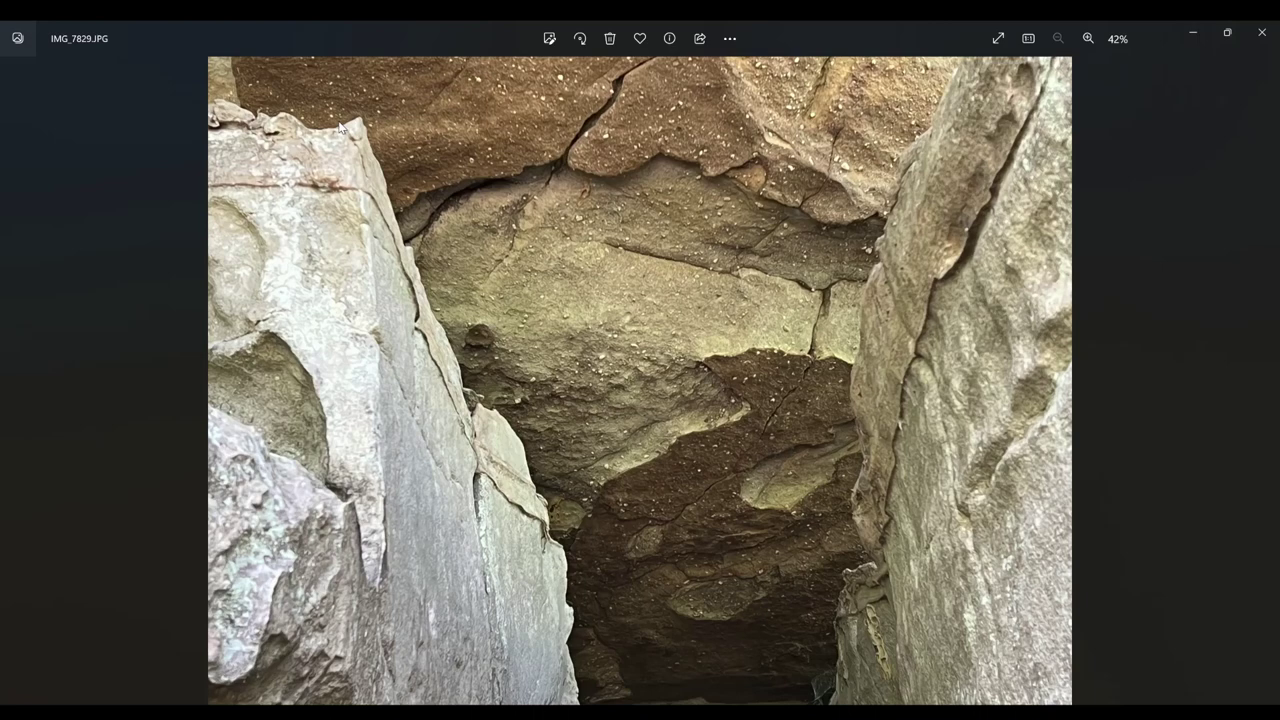
{"action": "scroll", "coordinate": [340, 125], "scroll_direction": "up", "scroll_amount": 3}
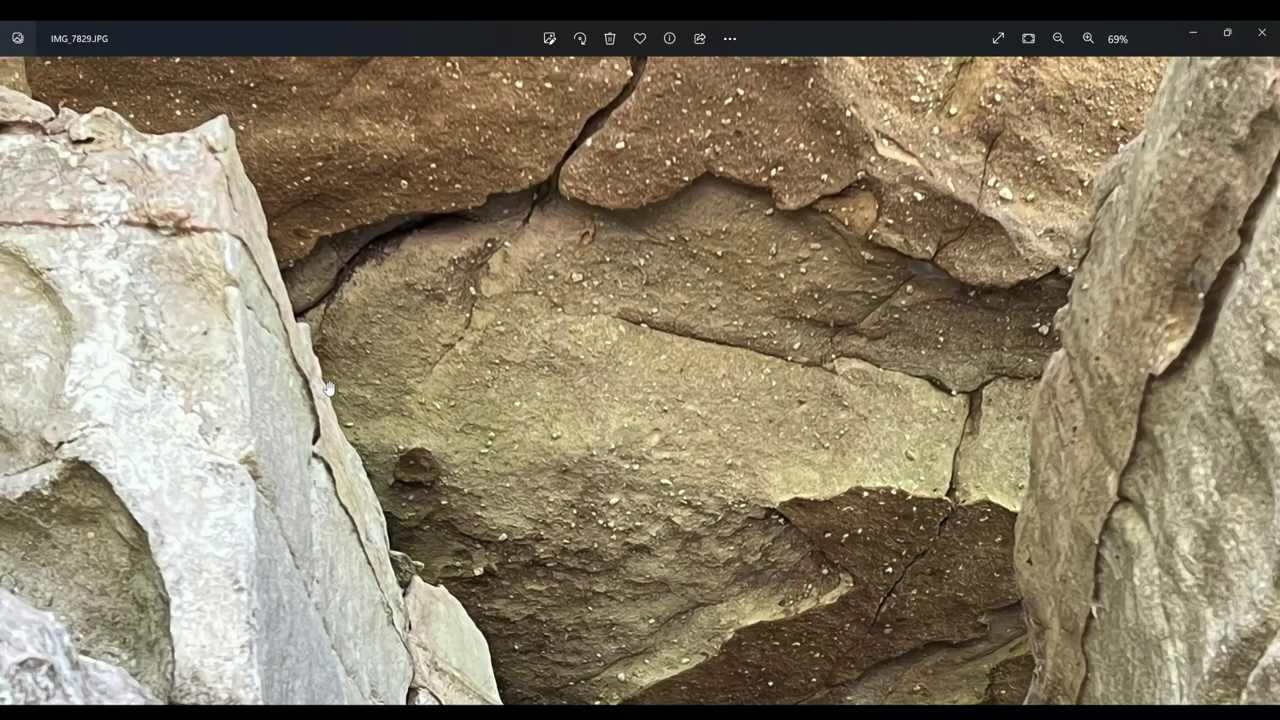
Pan the zoomed IMG_7829.JPG over the crevice's top and dark bottom, then advance to IMG_8732.JPG
{"action": "left_click_drag", "start_coordinate": [330, 388], "coordinate": [335, 136]}
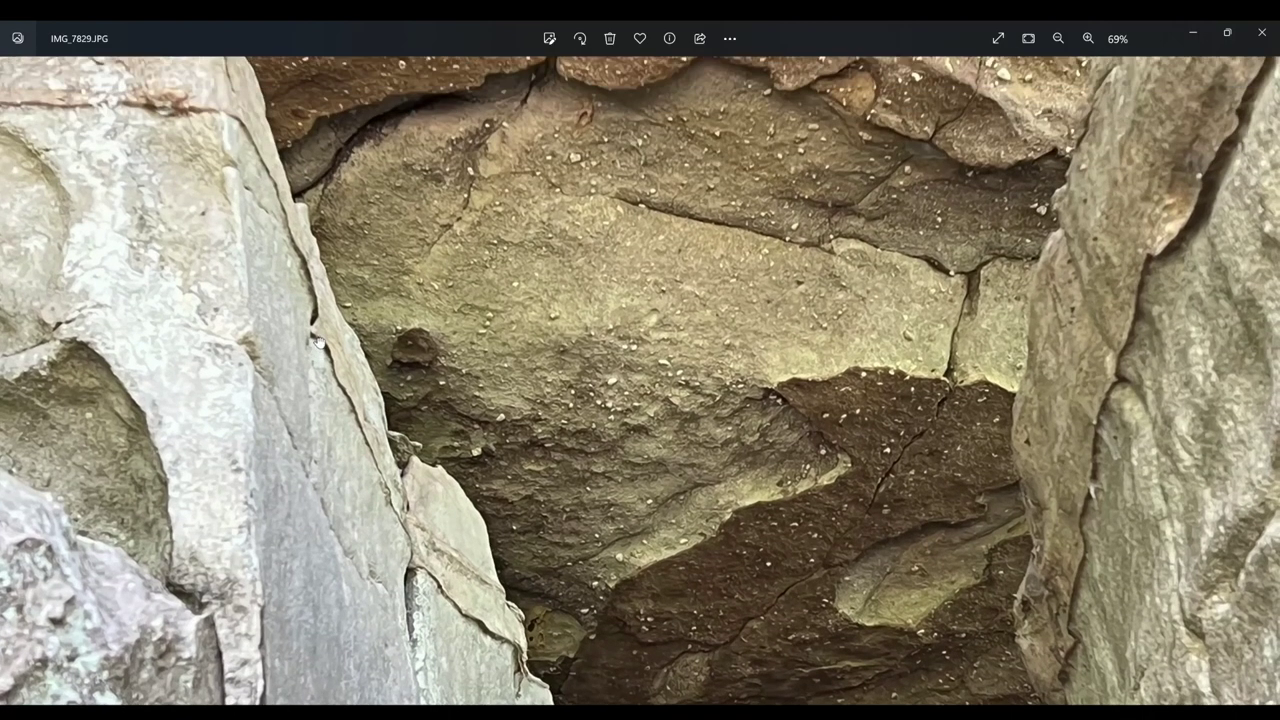
{"action": "left_click_drag", "start_coordinate": [323, 214], "coordinate": [238, 358]}
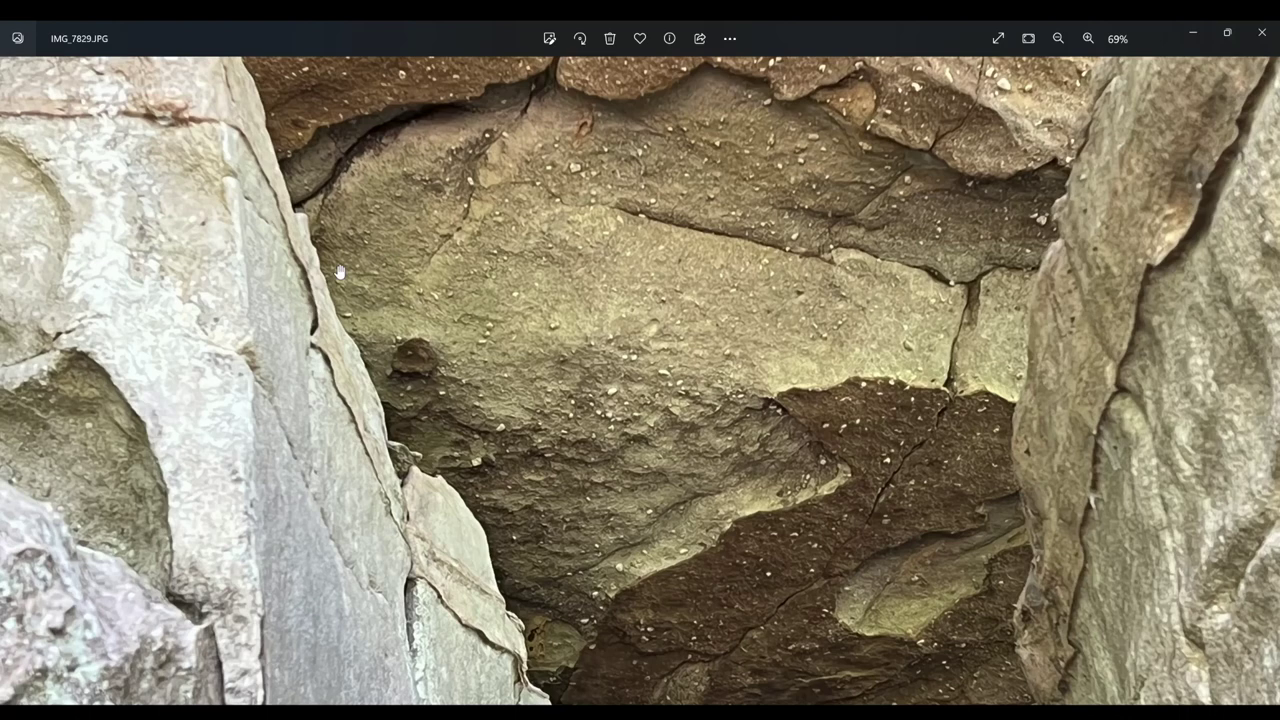
{"action": "left_click_drag", "start_coordinate": [762, 428], "coordinate": [756, 350]}
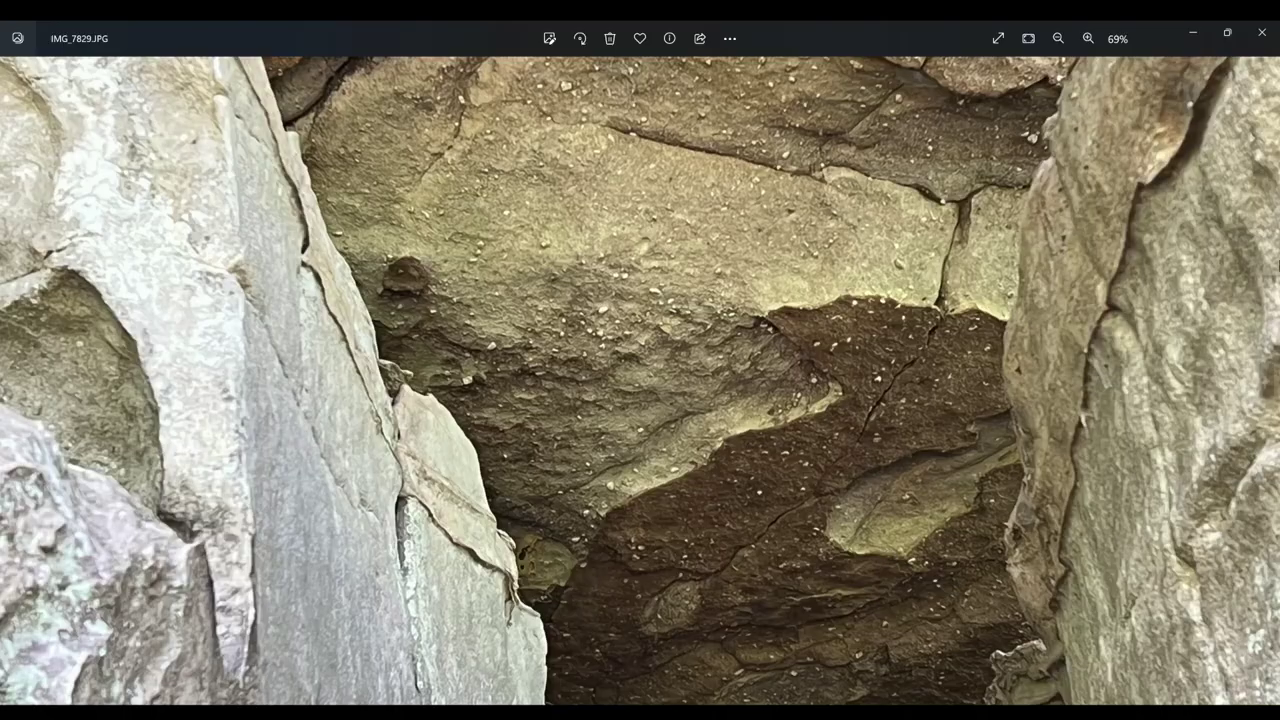
{"action": "key", "text": "Right"}
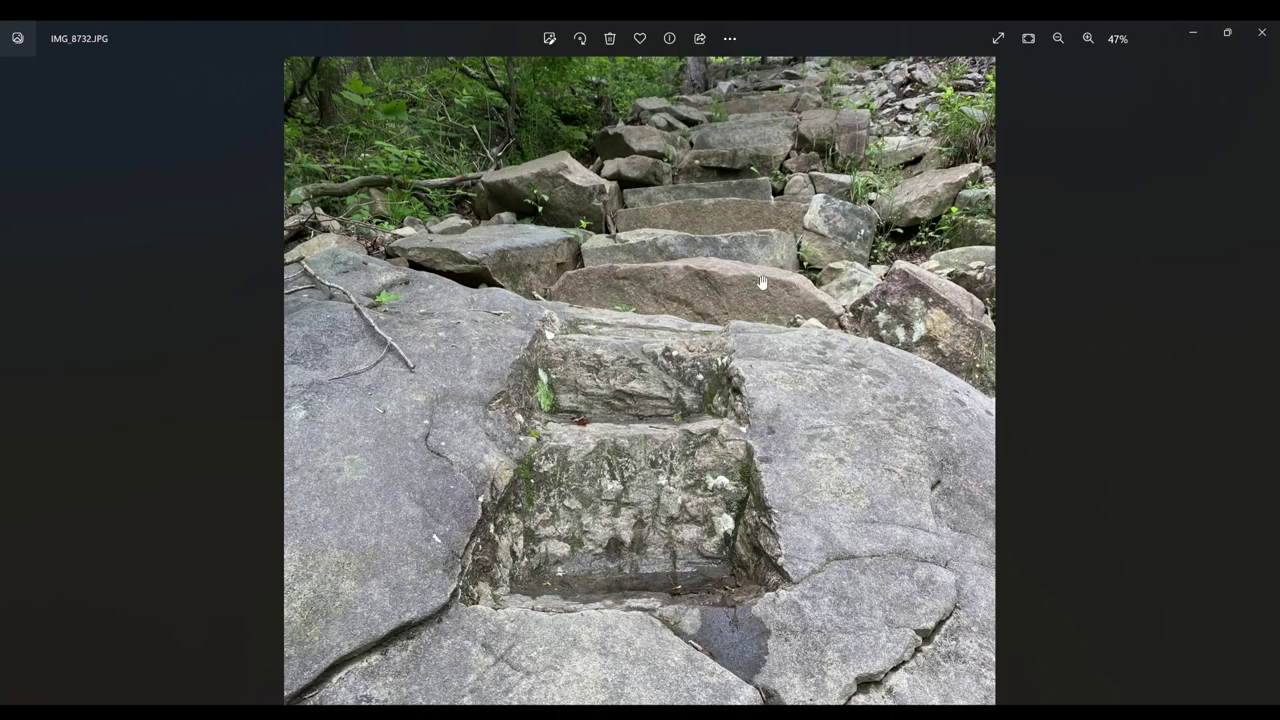
{"action": "scroll", "coordinate": [760, 282], "scroll_direction": "up", "scroll_amount": 1}
{"action": "scroll", "coordinate": [760, 282], "scroll_direction": "up", "scroll_amount": 2}
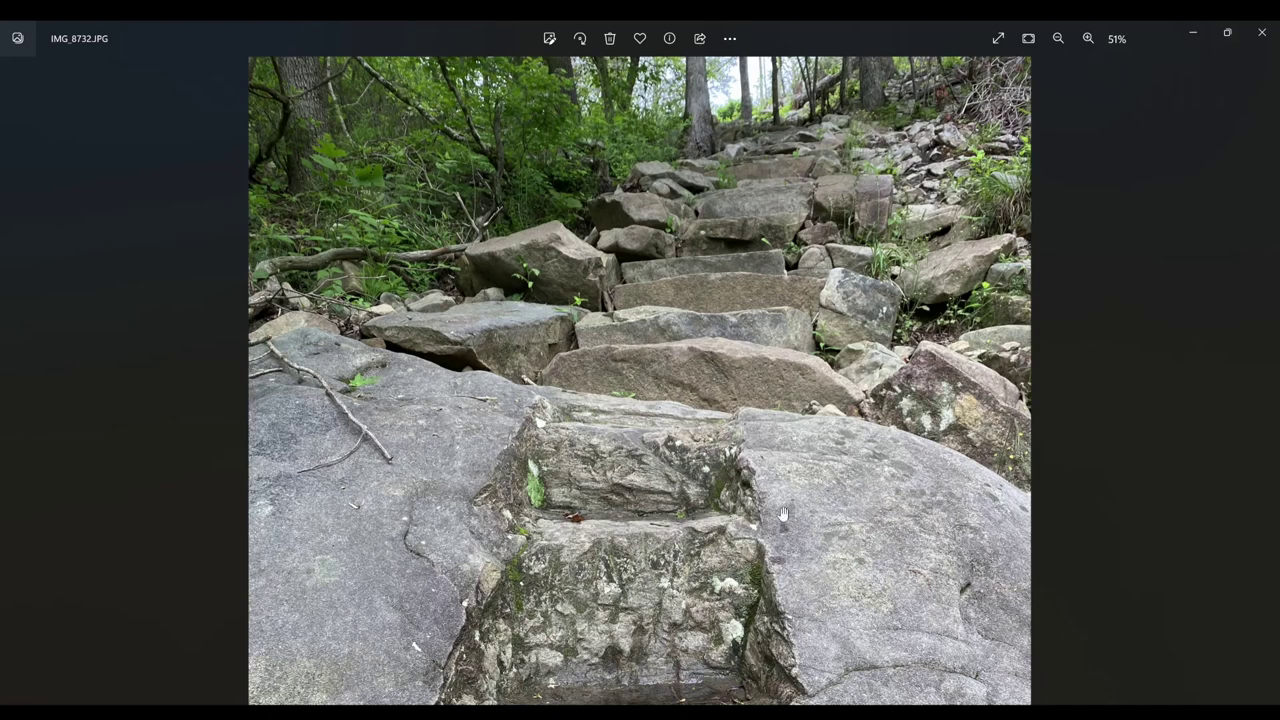
Pan to the lower stone steps and the house top, then advance to 122.png
{"action": "left_click_drag", "start_coordinate": [752, 602], "coordinate": [712, 425]}
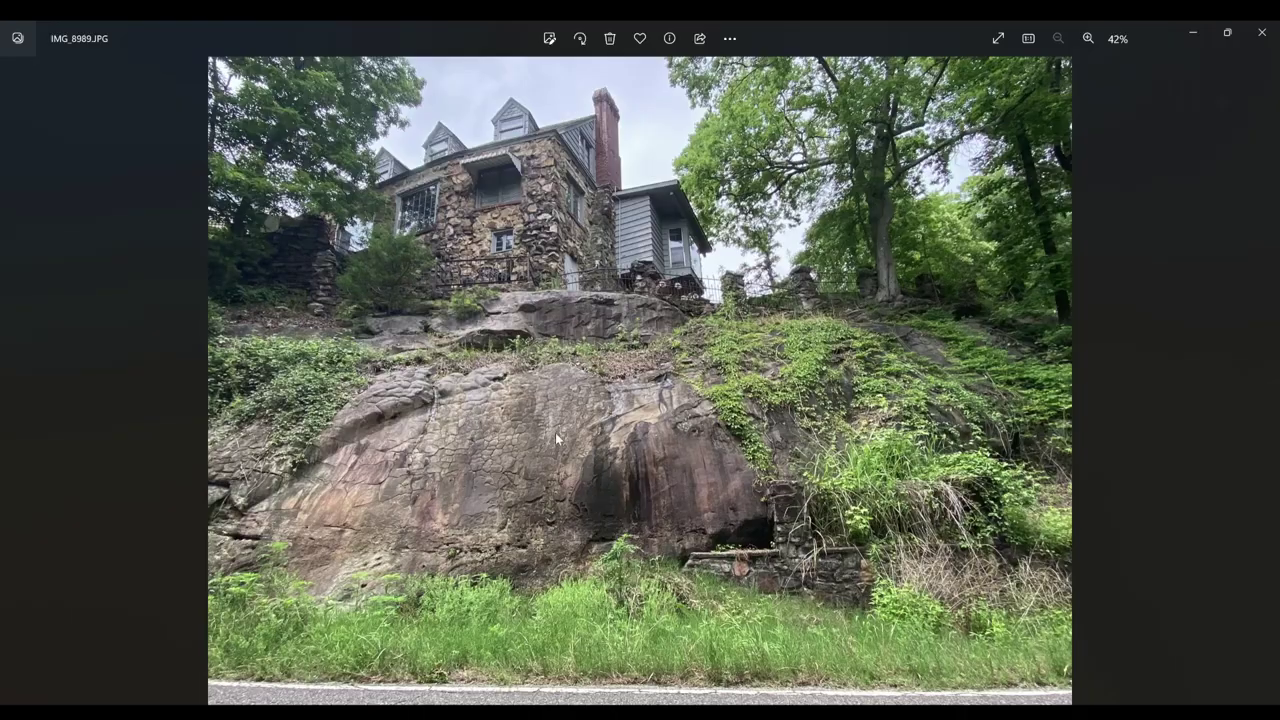
{"action": "scroll", "coordinate": [560, 438], "scroll_direction": "up", "scroll_amount": 3}
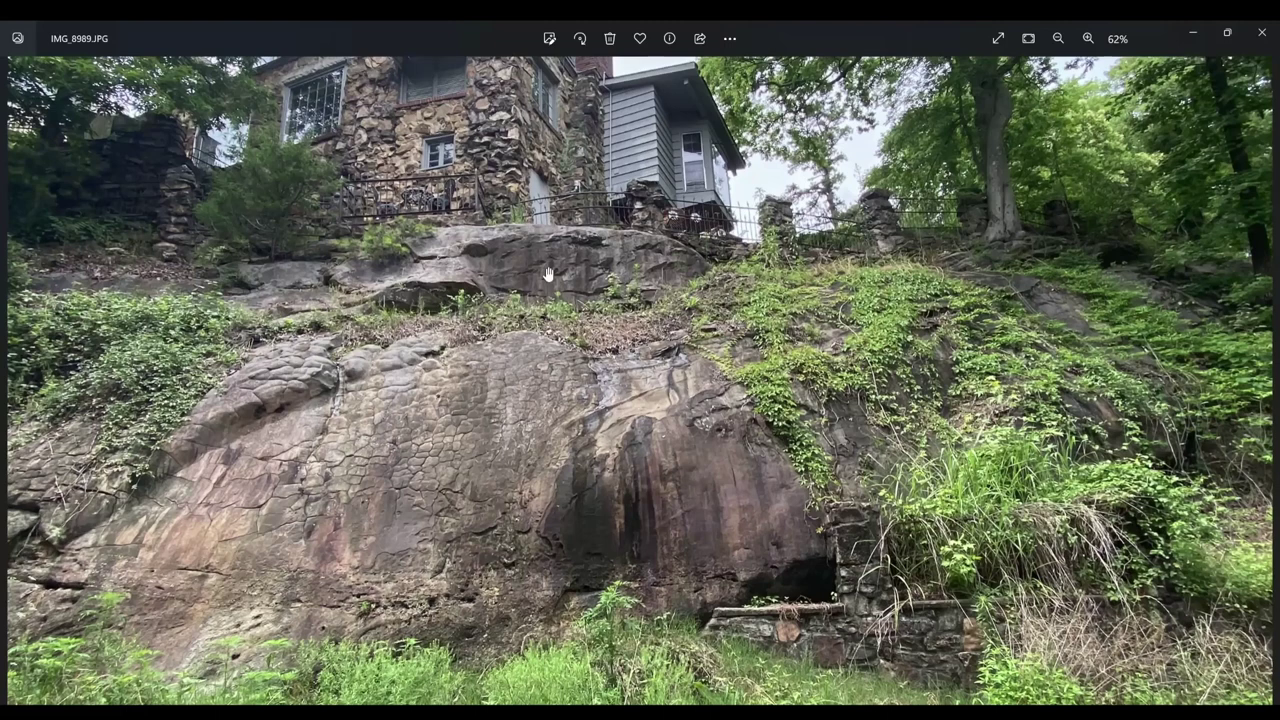
{"action": "left_click_drag", "start_coordinate": [530, 130], "coordinate": [532, 174]}
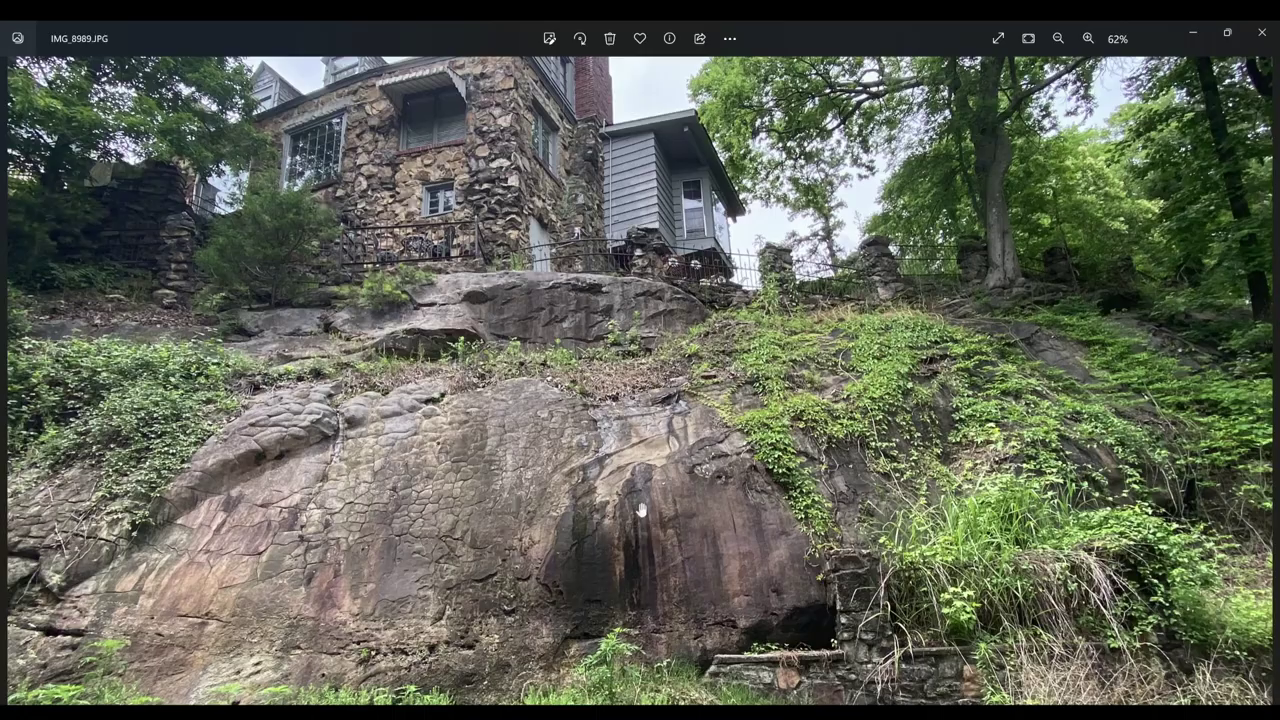
{"action": "key", "text": "Right"}
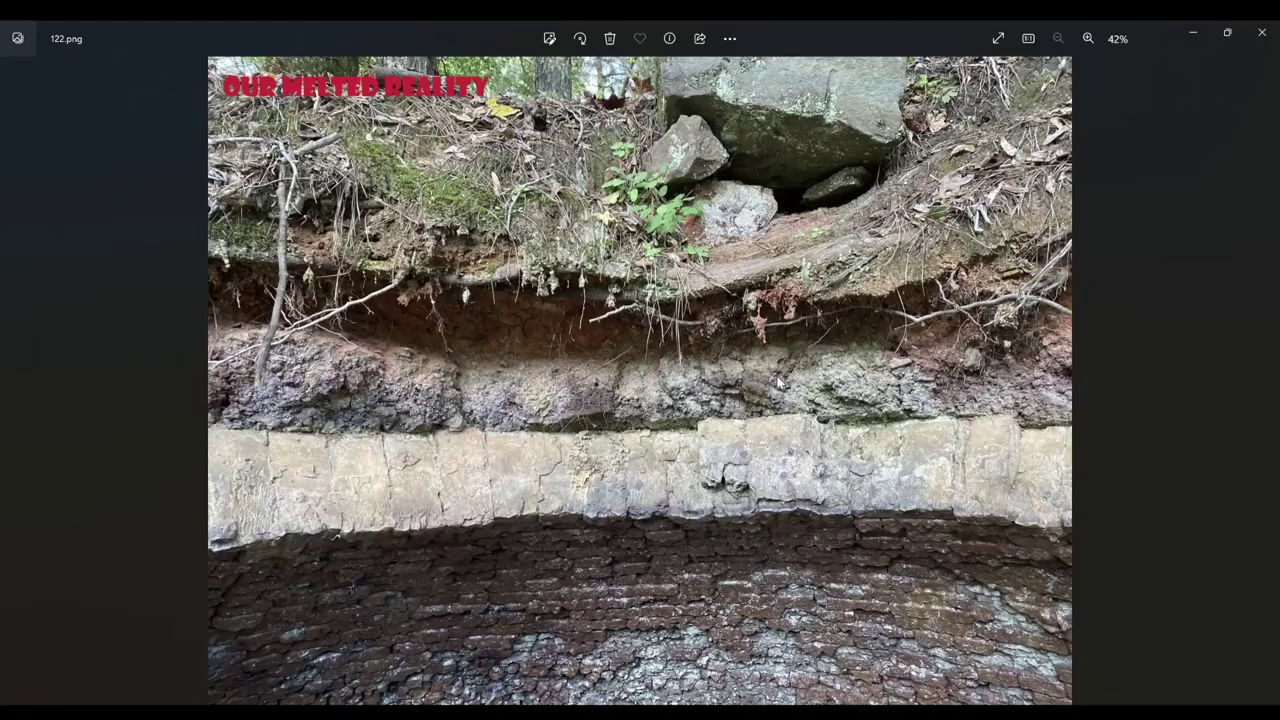
{"action": "scroll", "coordinate": [777, 383], "scroll_direction": "up", "scroll_amount": 2}
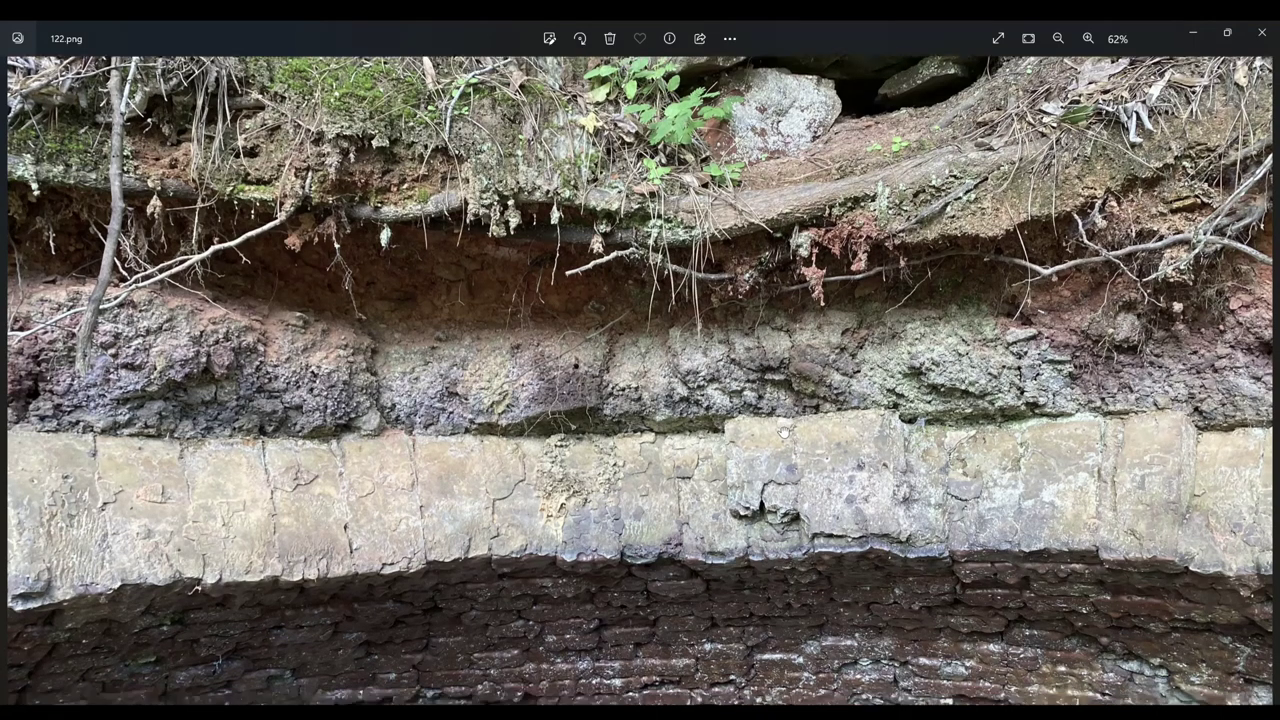
Pan to 122.png's bottom brick layer, then show the upper cliff in DJI_0153.JPG
{"action": "left_click_drag", "start_coordinate": [782, 460], "coordinate": [784, 356]}
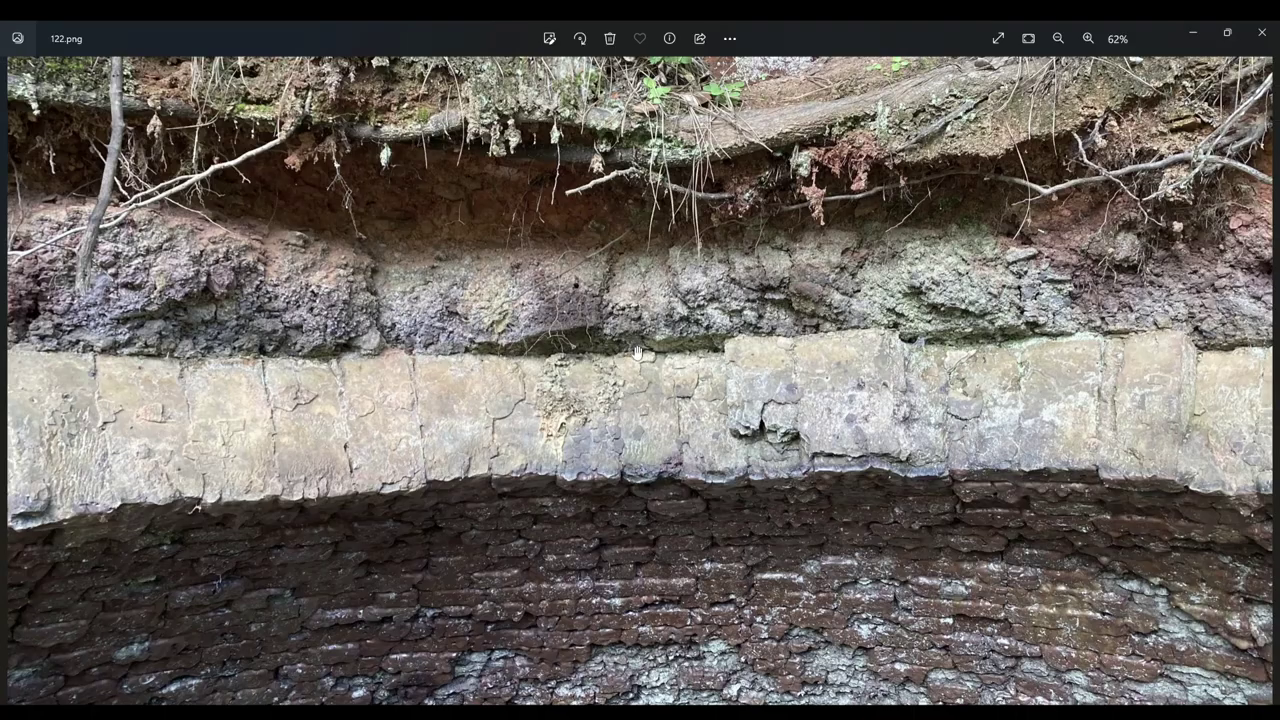
{"action": "scroll", "coordinate": [637, 353], "scroll_direction": "down", "scroll_amount": 3}
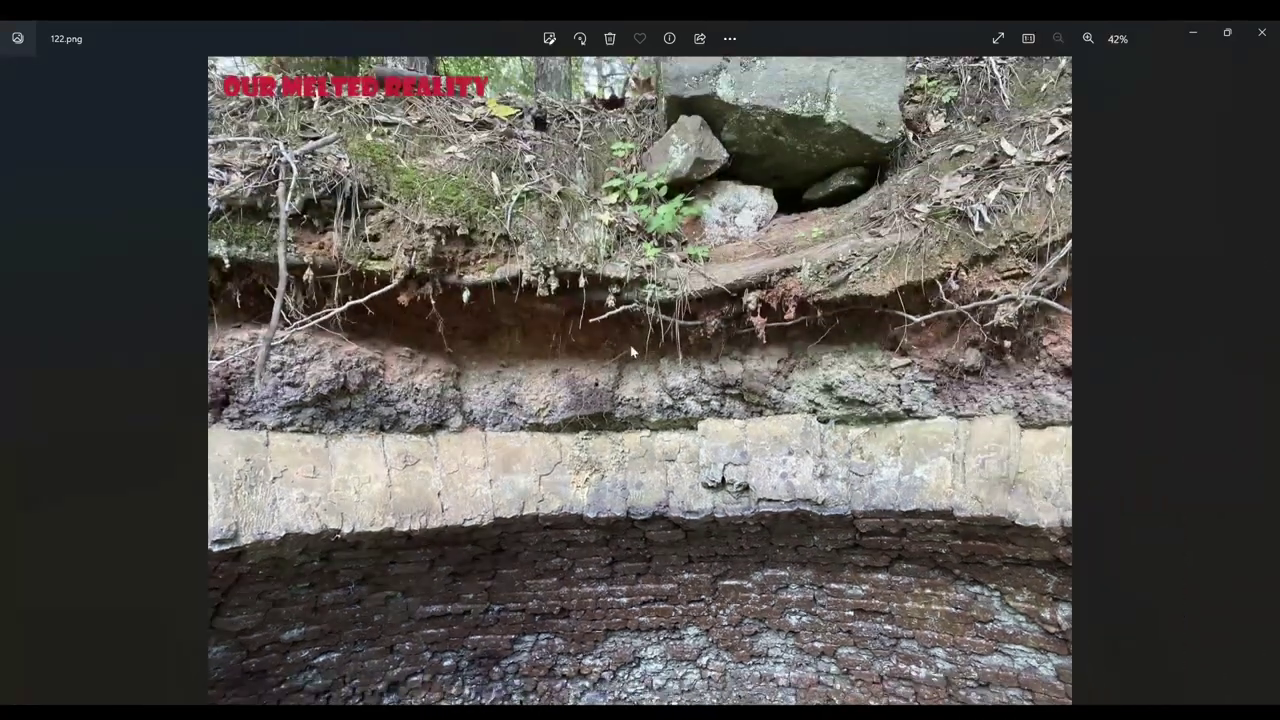
{"action": "key", "text": "Right"}
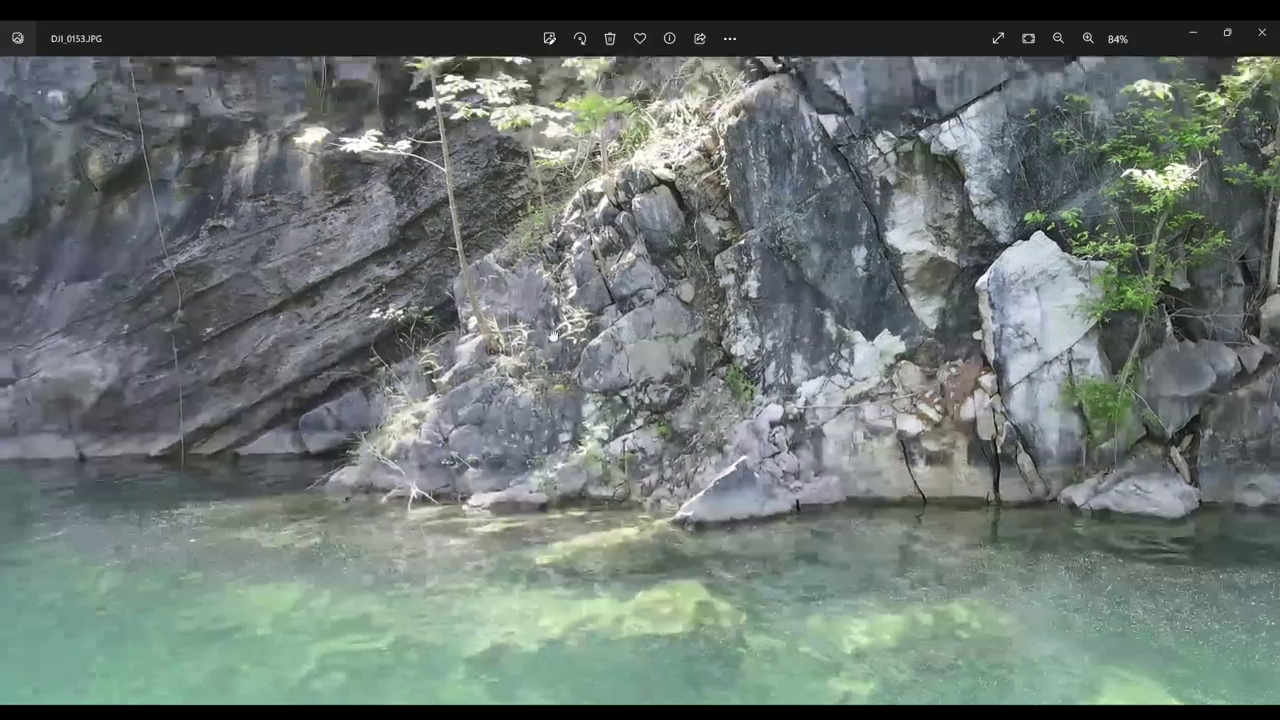
{"action": "left_click_drag", "start_coordinate": [519, 181], "coordinate": [356, 468]}
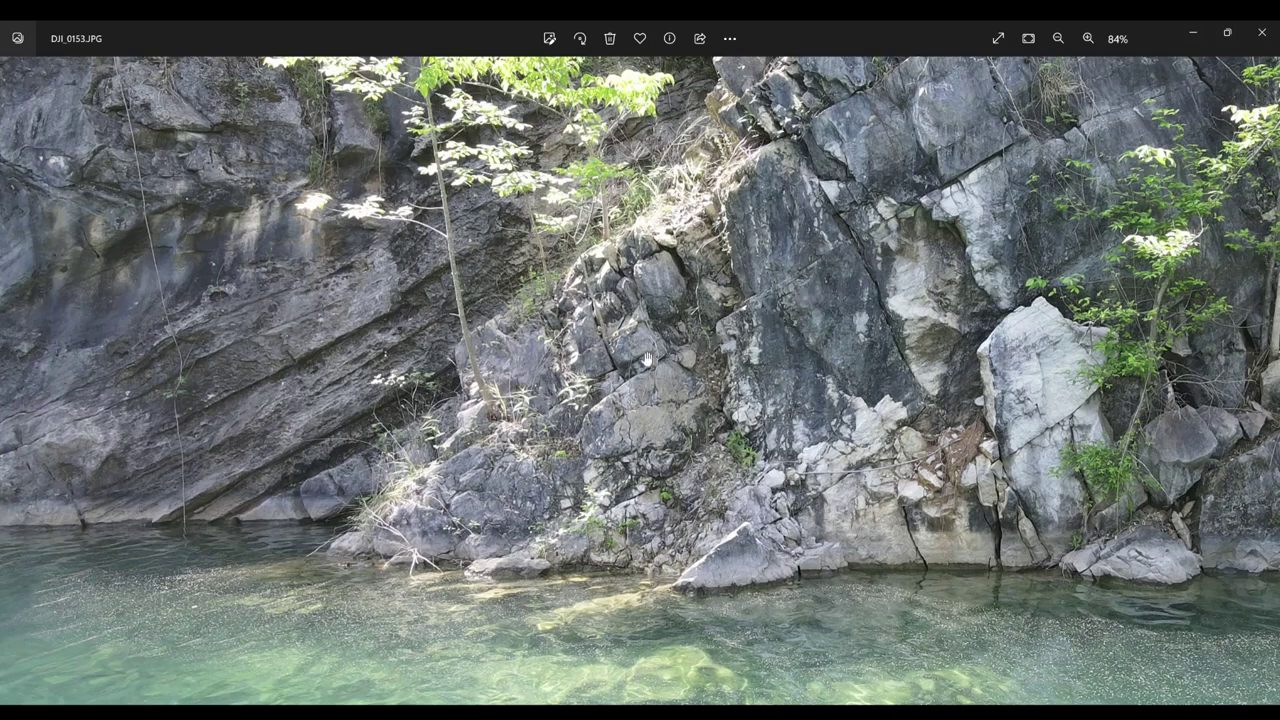
Pan across DJI_0153.JPG's rock face and the upper left of the cliff
{"action": "left_click_drag", "start_coordinate": [631, 387], "coordinate": [505, 475]}
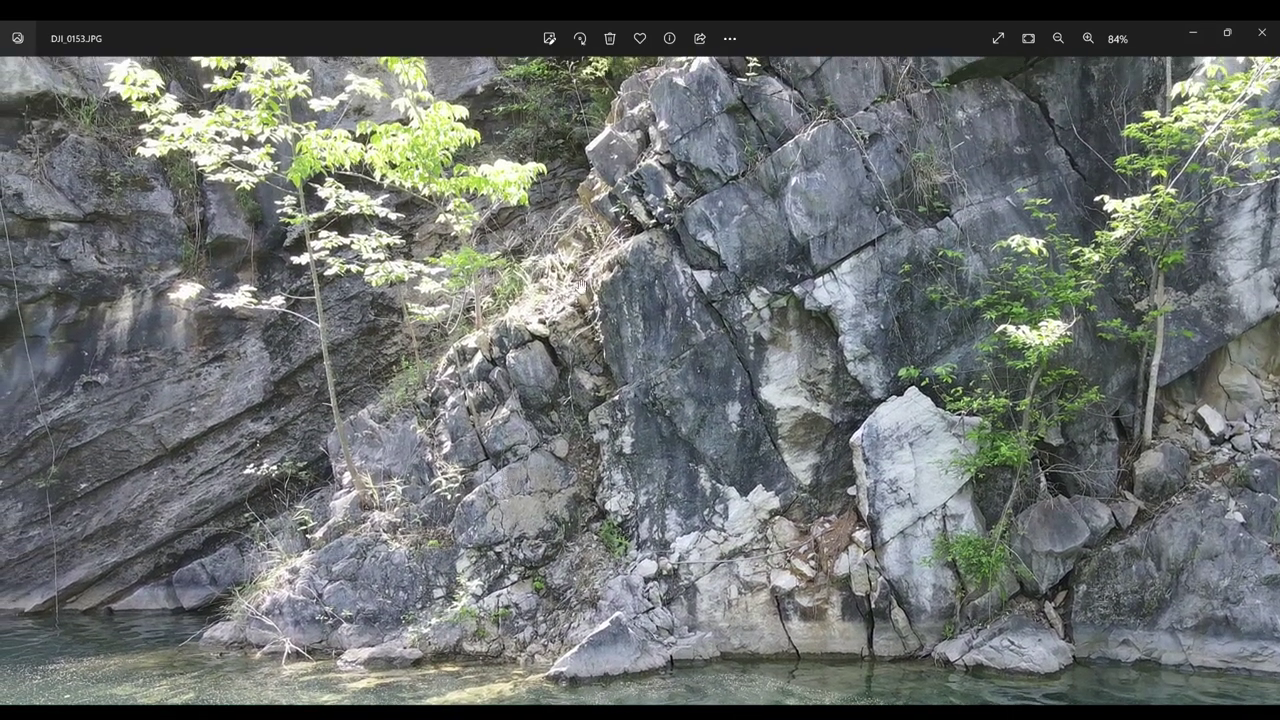
{"action": "left_click_drag", "start_coordinate": [650, 198], "coordinate": [755, 300]}
{"action": "left_click_drag", "start_coordinate": [315, 570], "coordinate": [351, 588]}
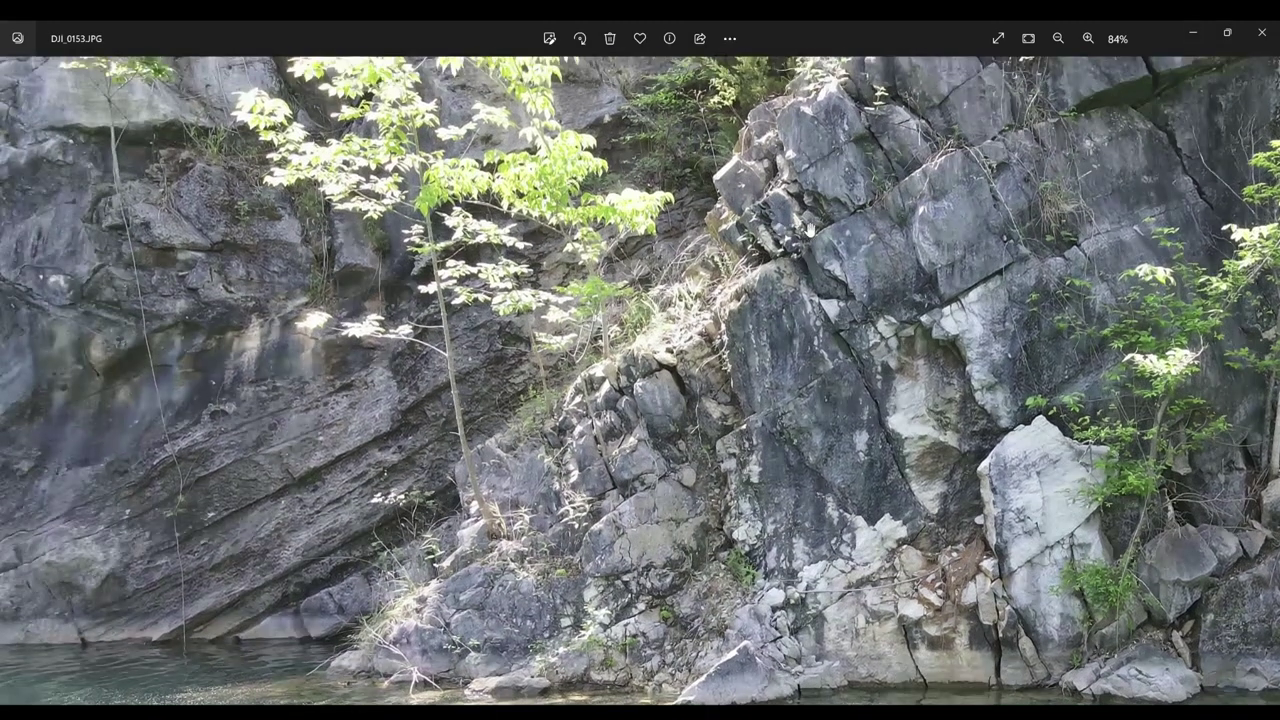
View the upper rows of rough bricks in IMG_2545.JPG, then advance to IMG_2546.png
{"action": "key", "text": "Right"}
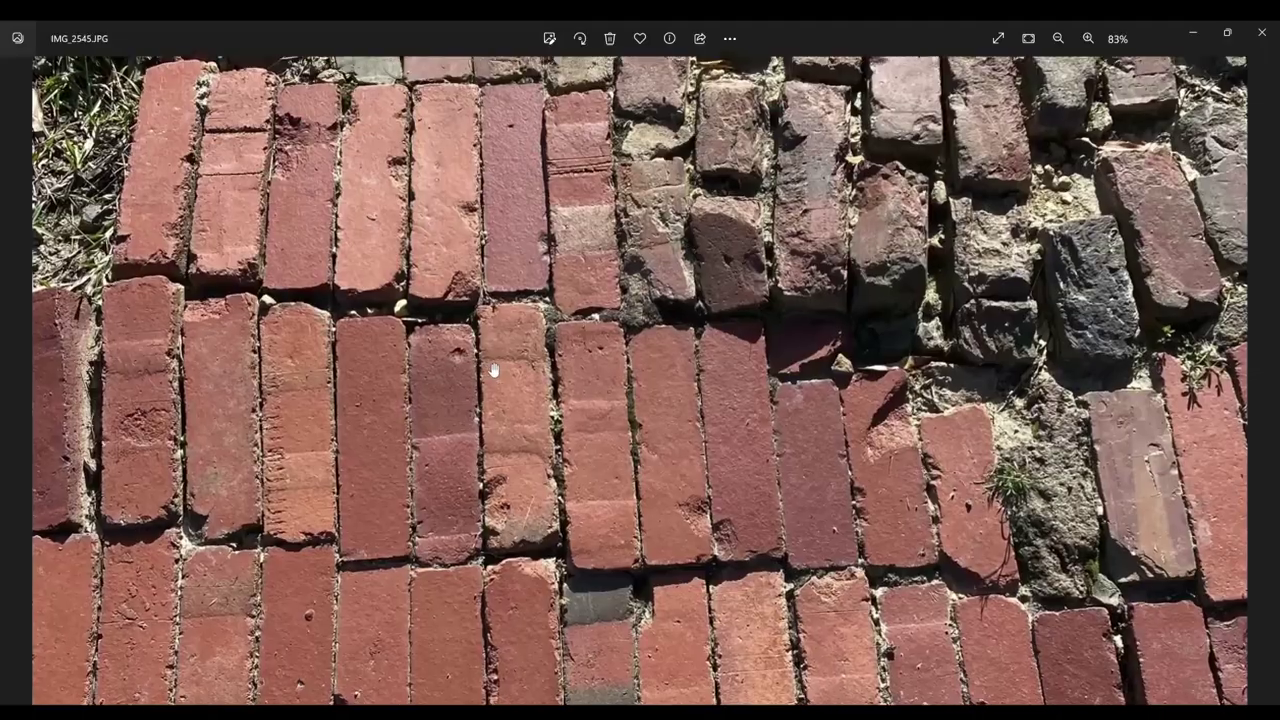
{"action": "mouse_move", "coordinate": [549, 232]}
{"action": "left_mouse_down"}
{"action": "mouse_move", "coordinate": [918, 290]}
{"action": "mouse_move", "coordinate": [940, 355]}
{"action": "left_mouse_up"}
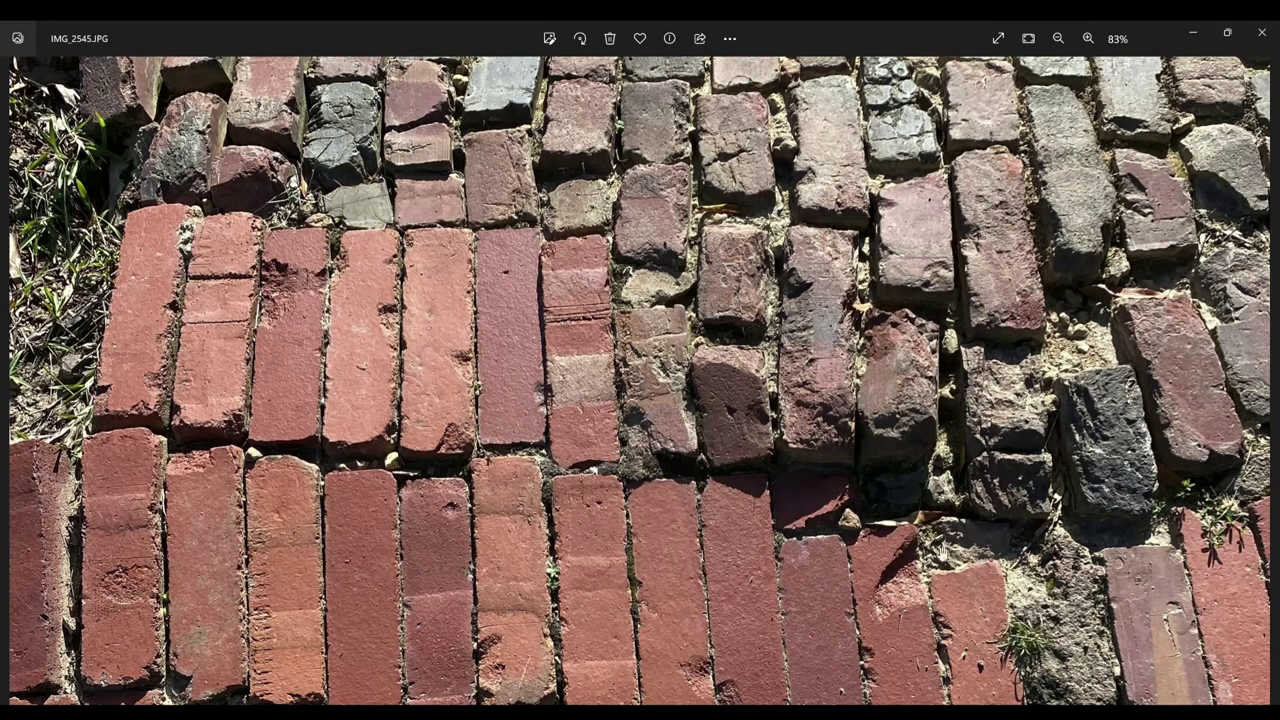
{"action": "key", "text": "Right"}
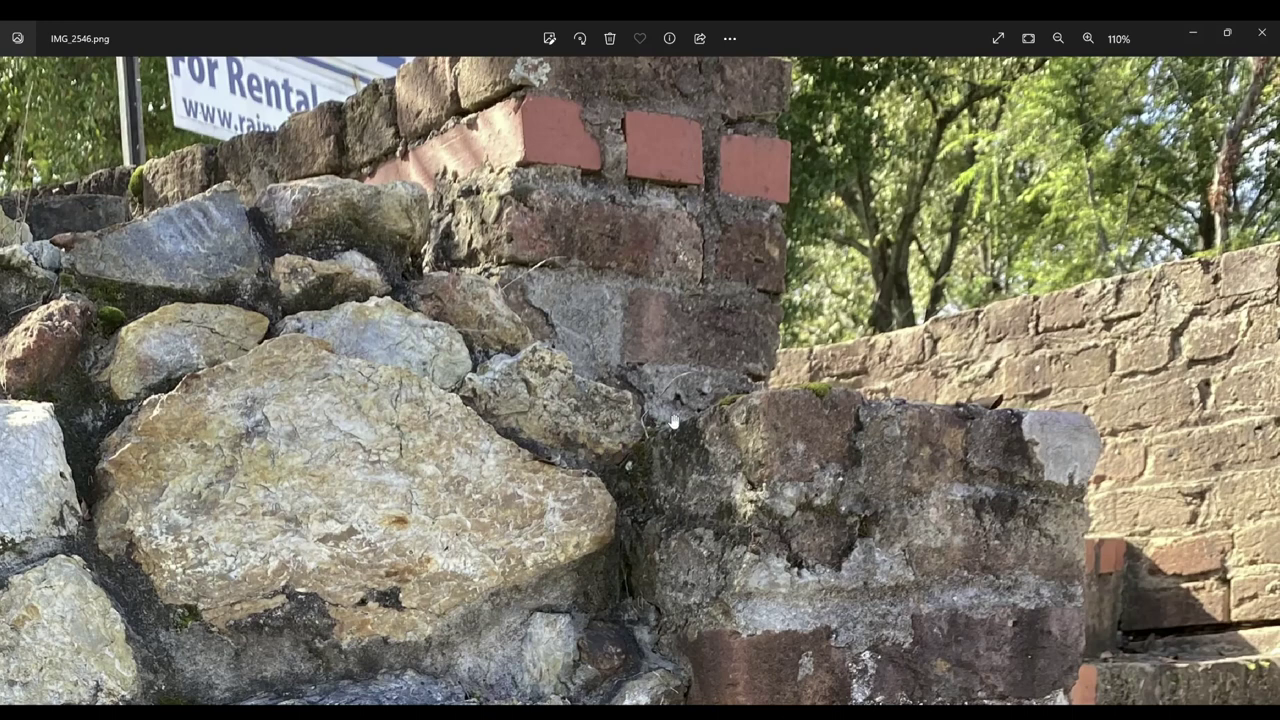
Pan IMG_2546.png over the lower wall stones, the pillar base, and the pillar top with sign
{"action": "left_click_drag", "start_coordinate": [750, 492], "coordinate": [748, 356]}
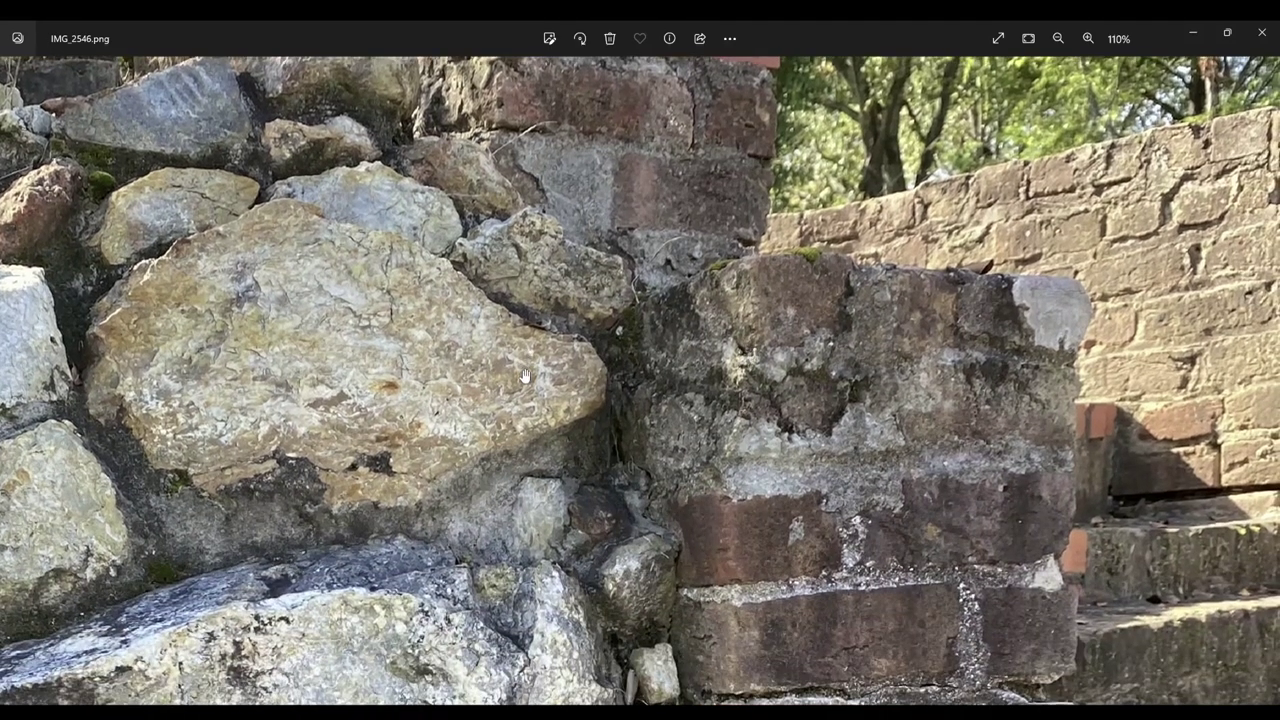
{"action": "left_click_drag", "start_coordinate": [524, 376], "coordinate": [482, 331]}
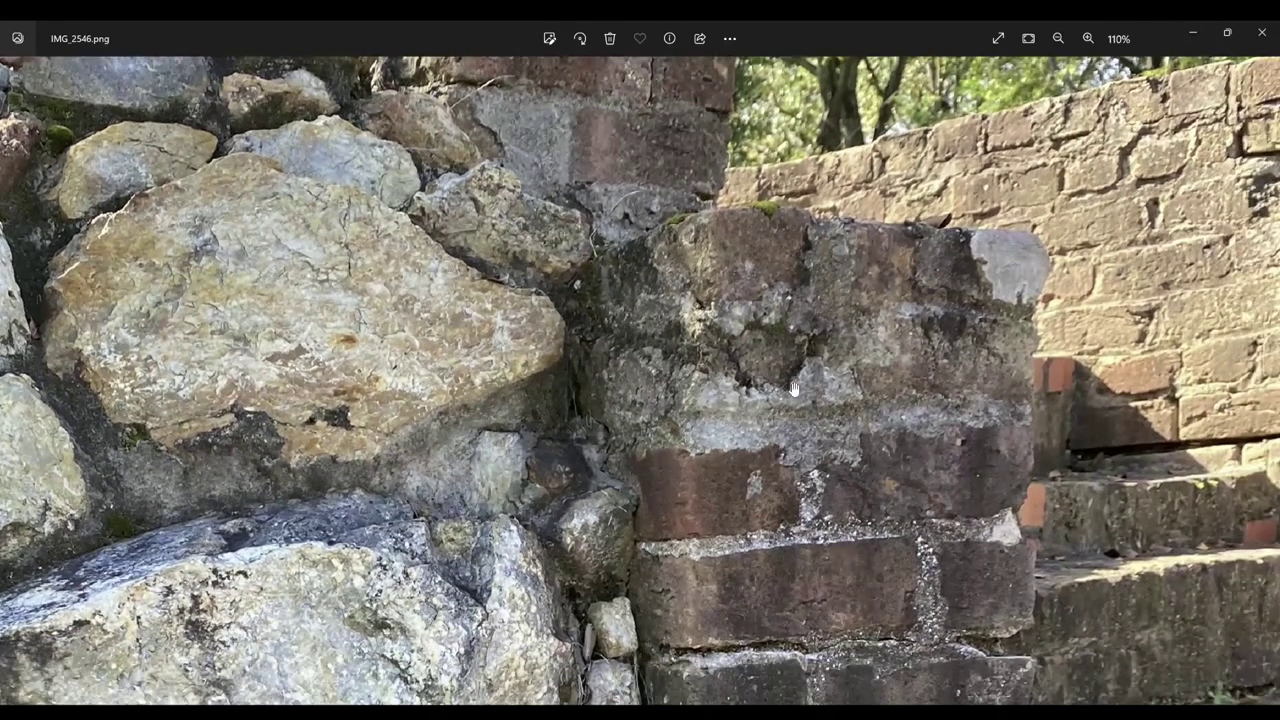
{"action": "left_click_drag", "start_coordinate": [790, 390], "coordinate": [812, 520]}
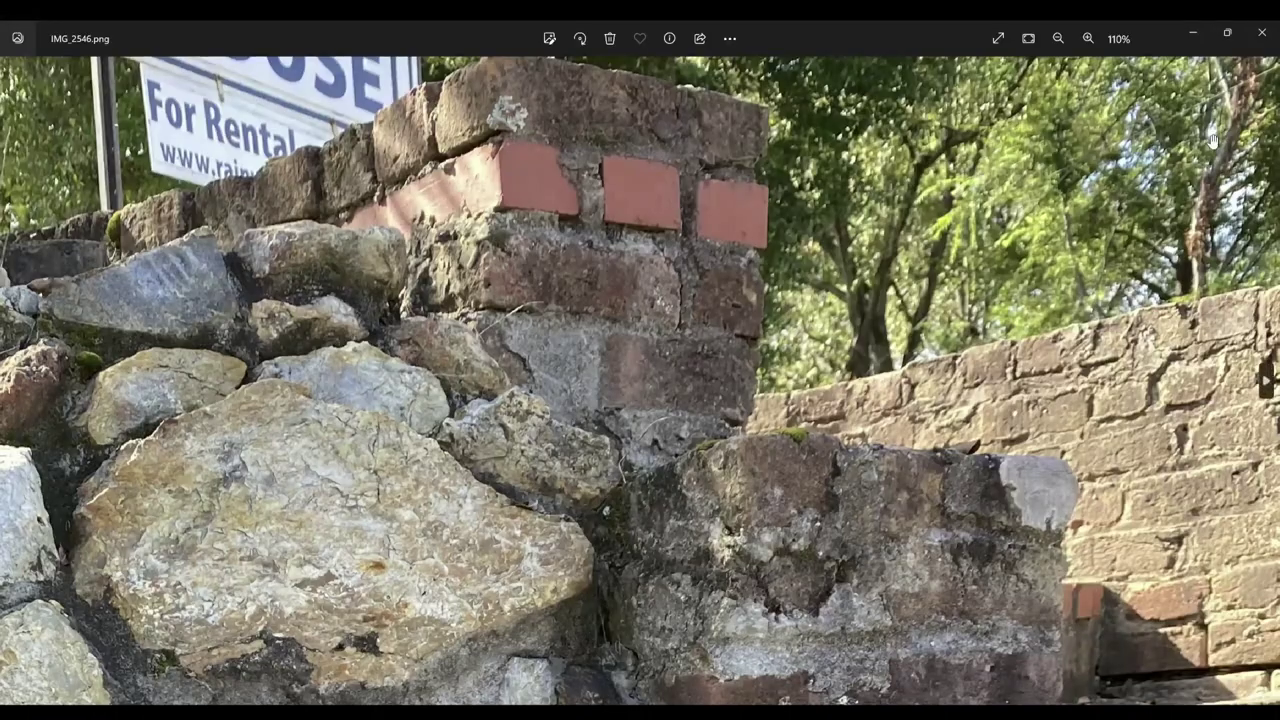
Pan IMG_2707.png over the grave wall, its surrounding dirt, grass and lower right stonework
{"action": "key", "text": "Right"}
{"action": "scroll", "coordinate": [640, 380], "scroll_direction": "up", "scroll_amount": 3}
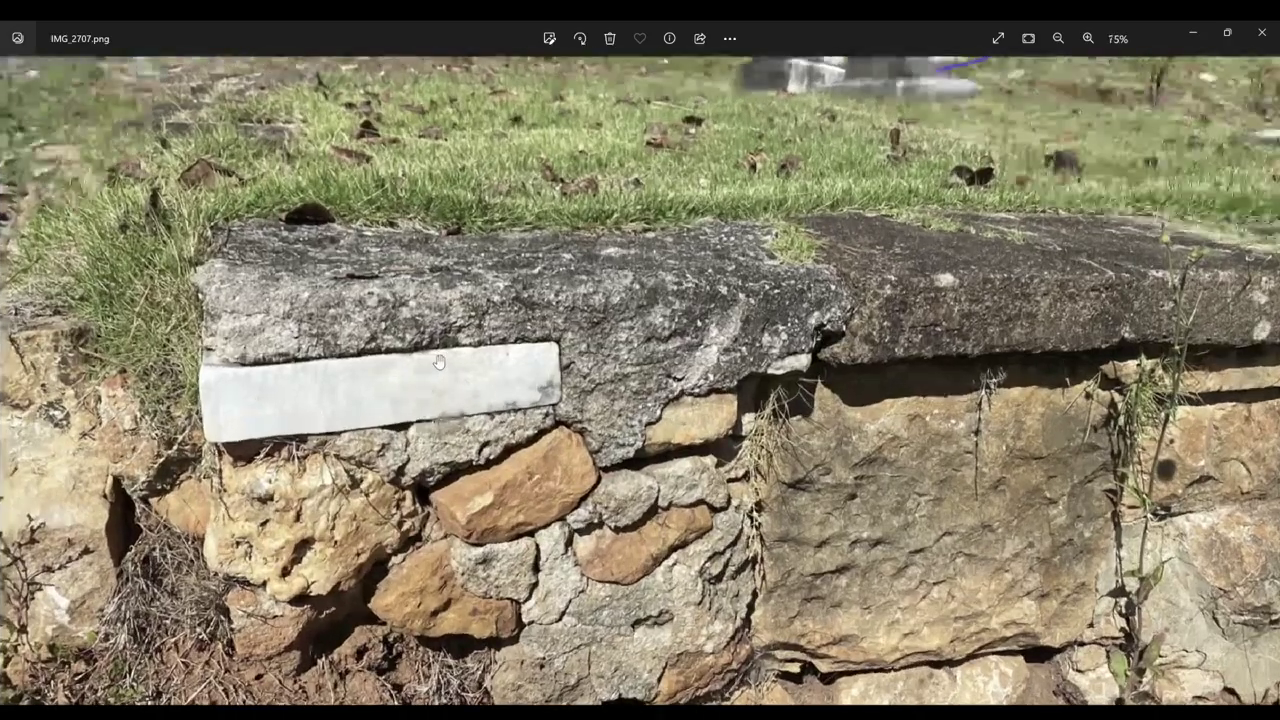
{"action": "left_click_drag", "start_coordinate": [704, 412], "coordinate": [690, 265]}
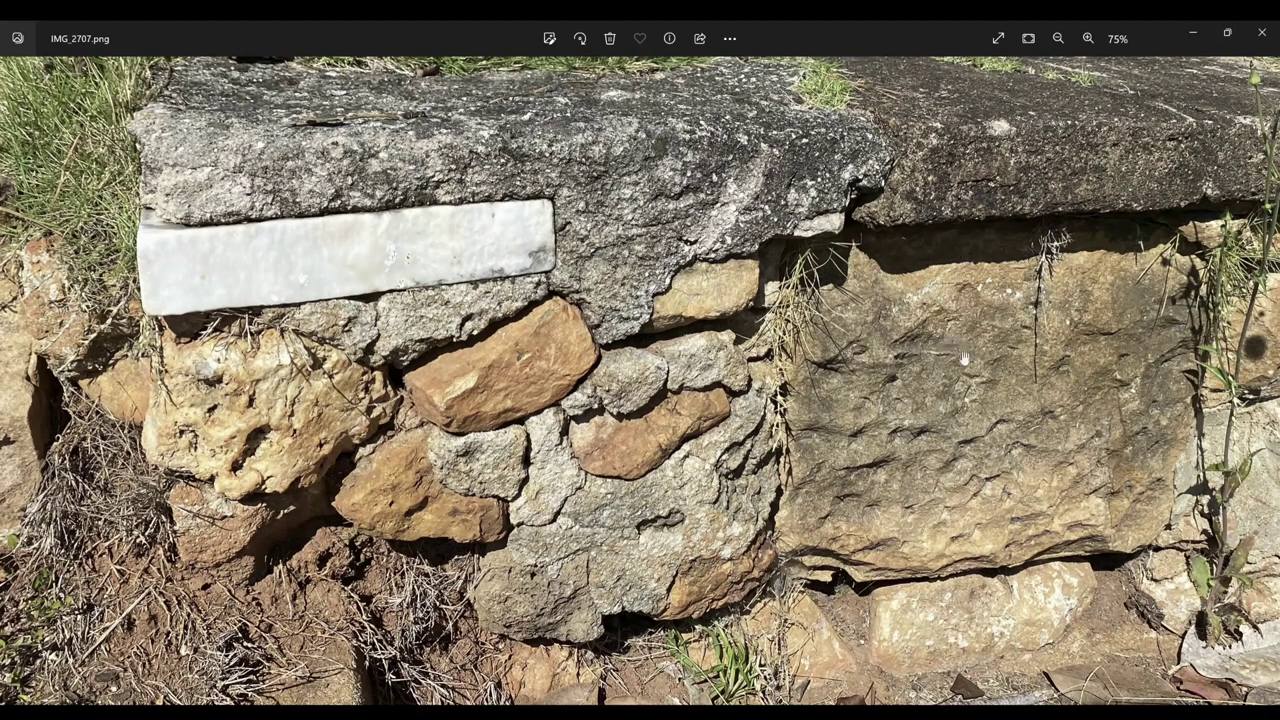
{"action": "left_click_drag", "start_coordinate": [920, 250], "coordinate": [781, 377]}
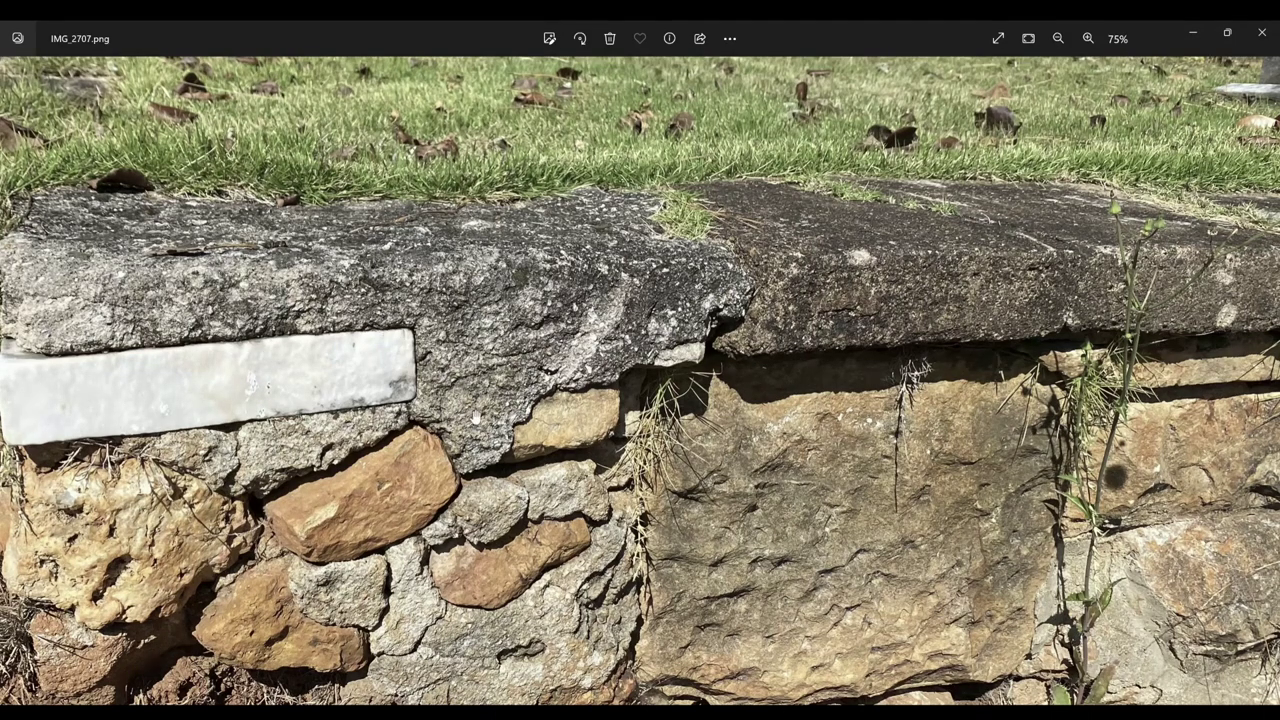
{"action": "left_click_drag", "start_coordinate": [762, 492], "coordinate": [725, 300]}
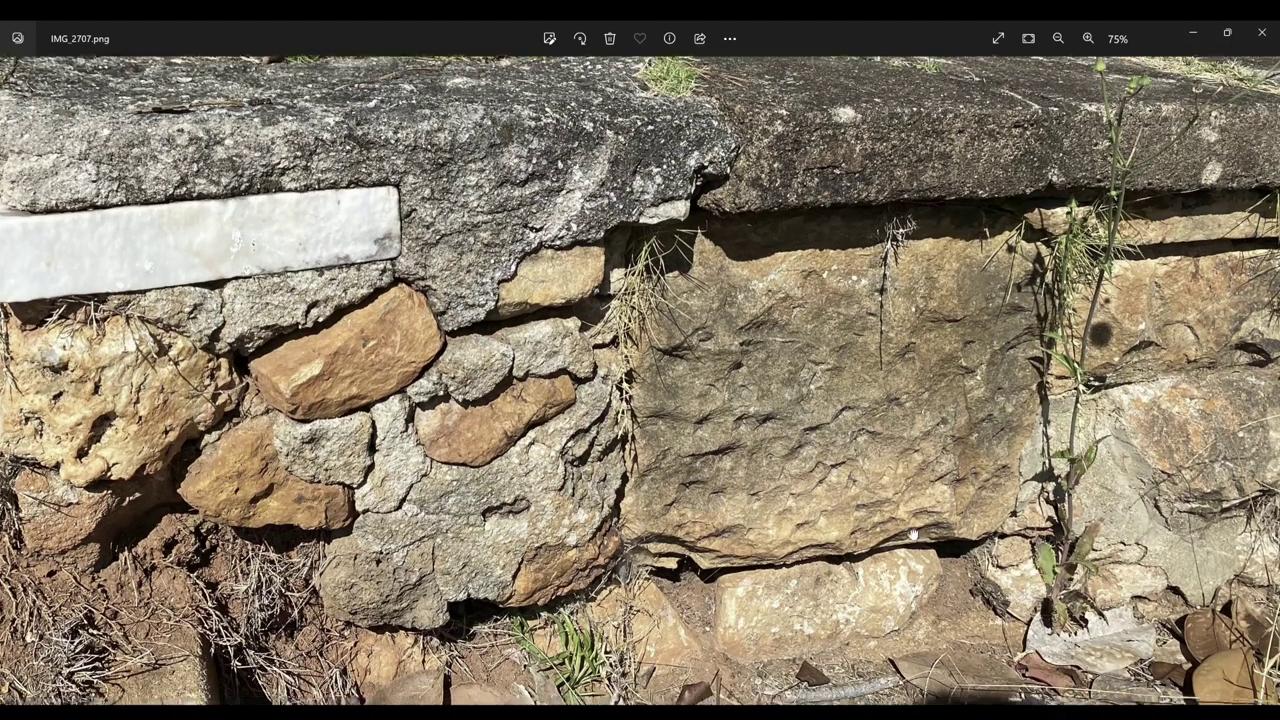
{"action": "mouse_move", "coordinate": [918, 545]}
{"action": "left_mouse_down"}
{"action": "mouse_move", "coordinate": [340, 338]}
{"action": "mouse_move", "coordinate": [590, 285]}
{"action": "left_mouse_up"}
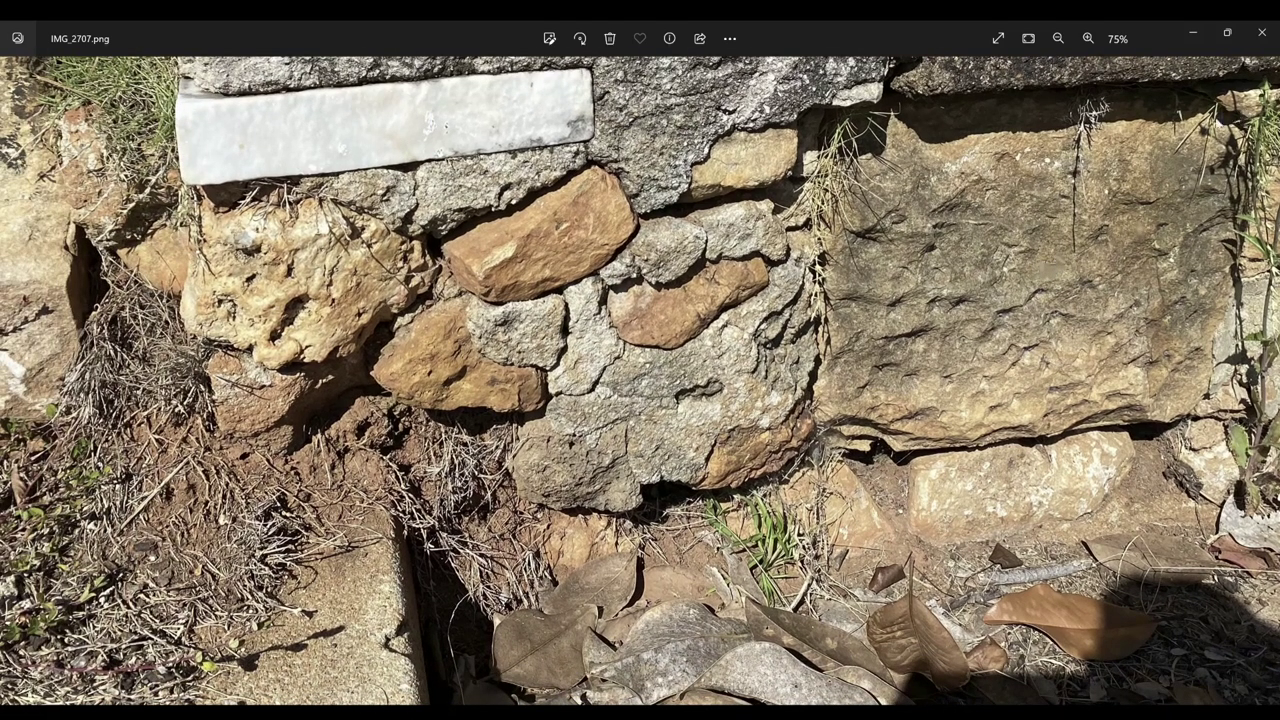
Pan IMG_2873.JPG across the lichen-covered wall and up its higher section
{"action": "key", "text": "Right"}
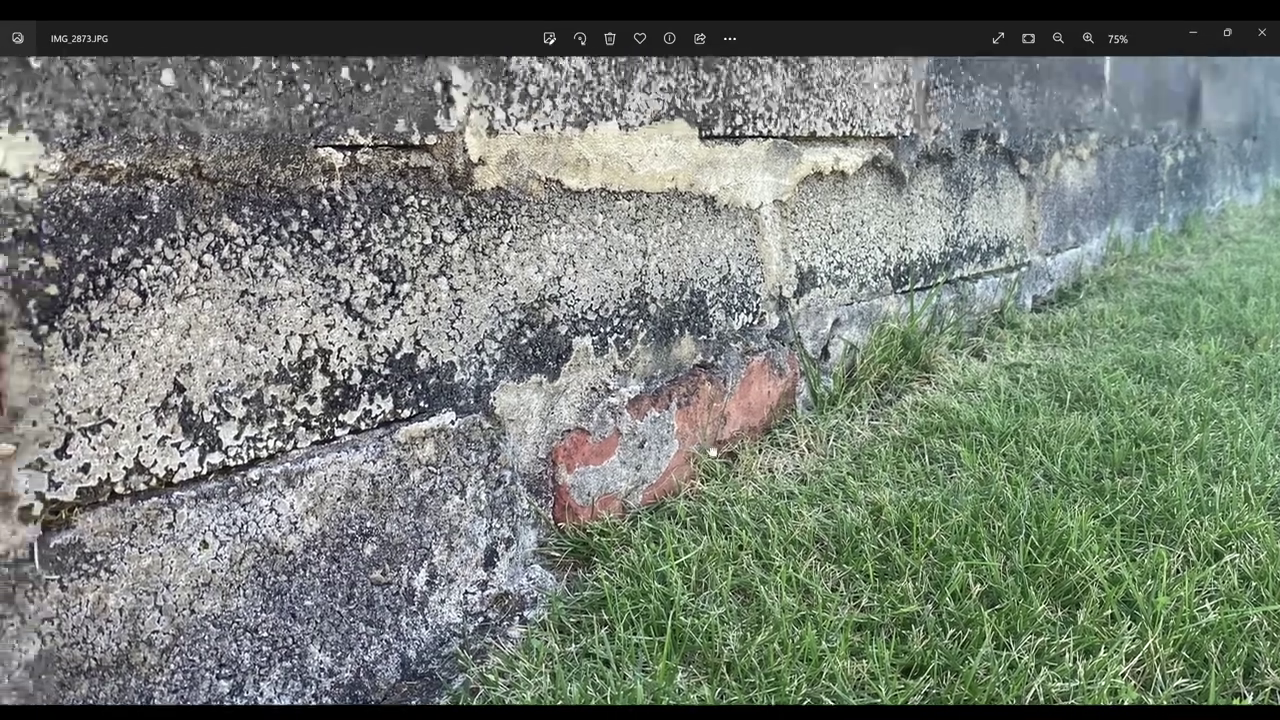
{"action": "left_click_drag", "start_coordinate": [656, 374], "coordinate": [800, 548]}
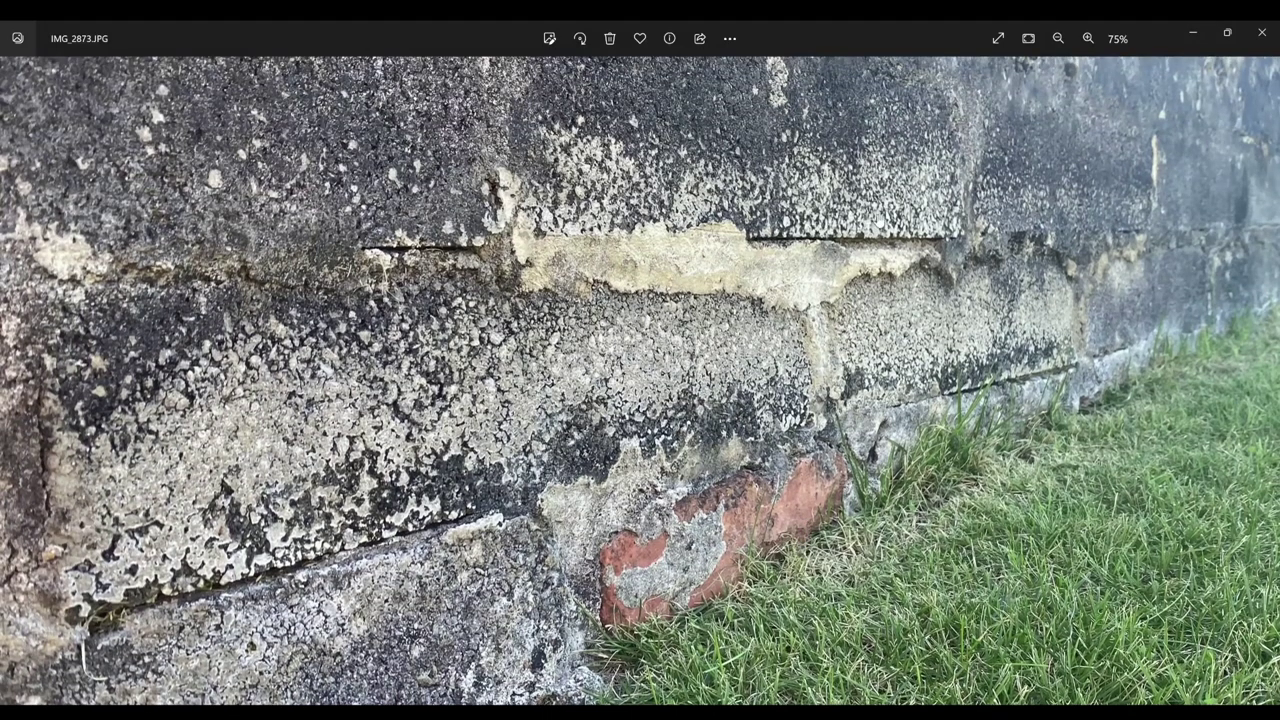
{"action": "left_click_drag", "start_coordinate": [904, 217], "coordinate": [904, 357]}
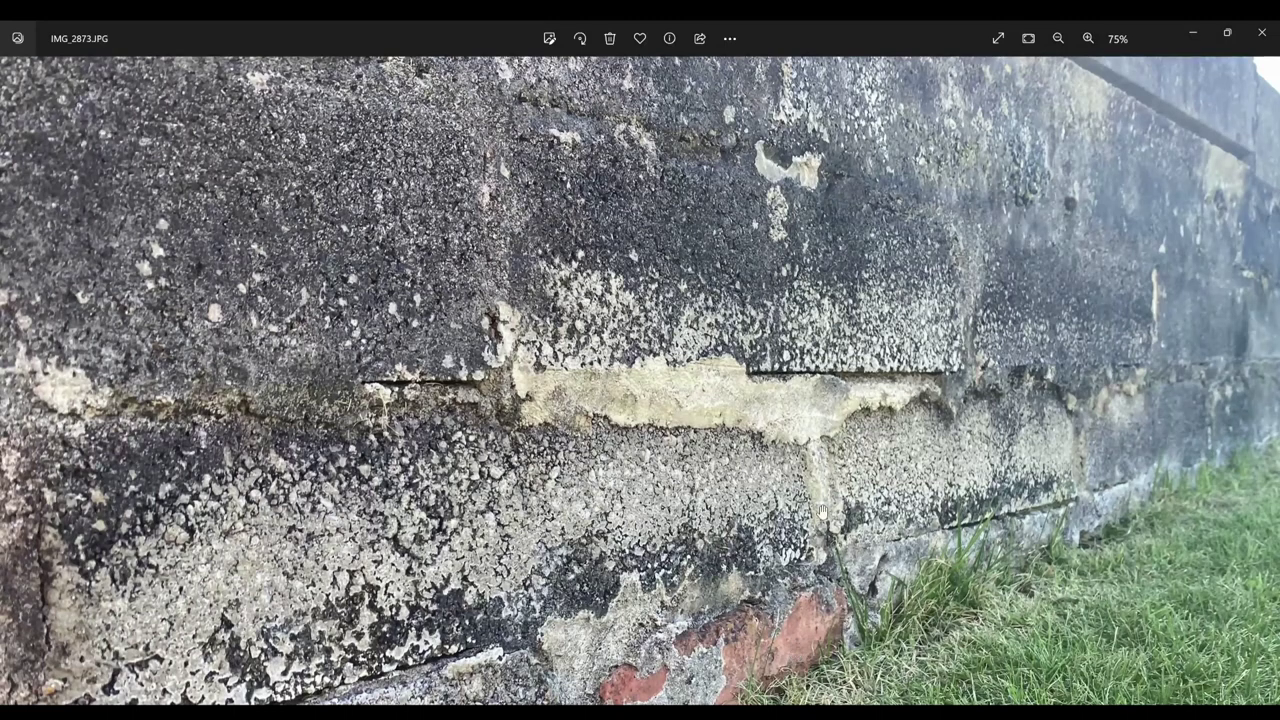
{"action": "left_click_drag", "start_coordinate": [934, 290], "coordinate": [938, 322]}
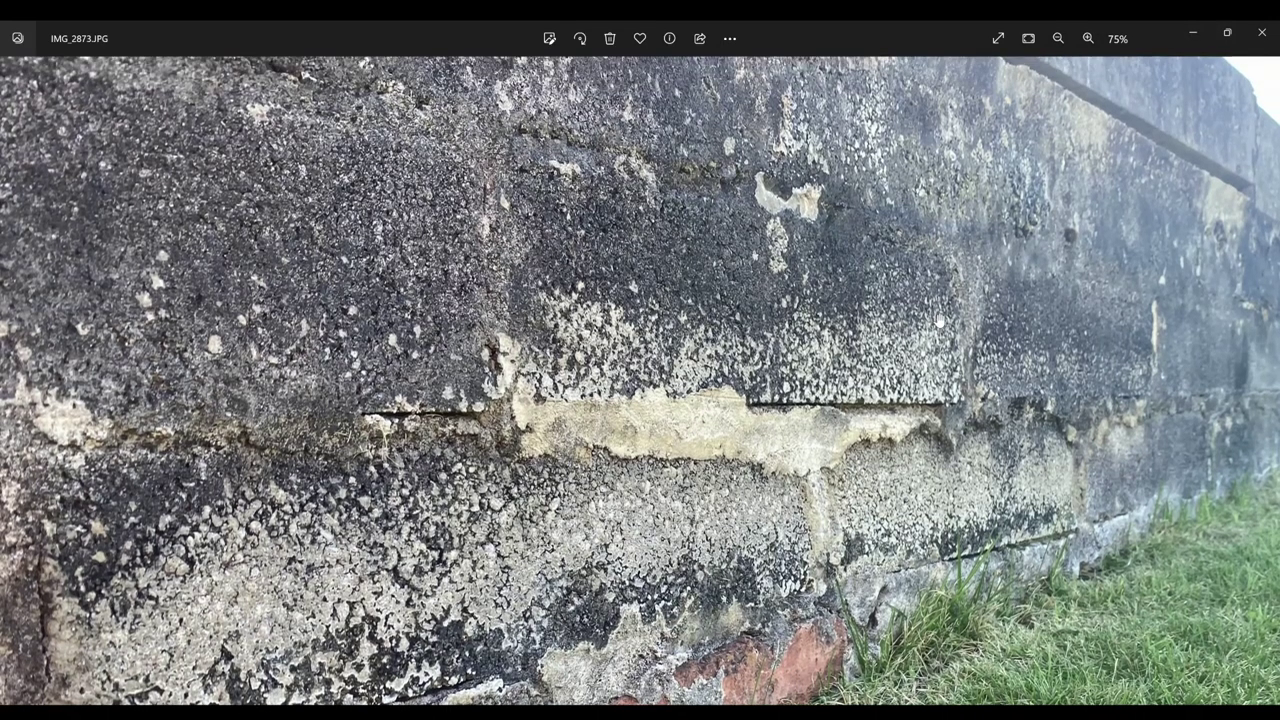
{"action": "scroll", "coordinate": [1034, 219], "scroll_direction": "down", "scroll_amount": 2}
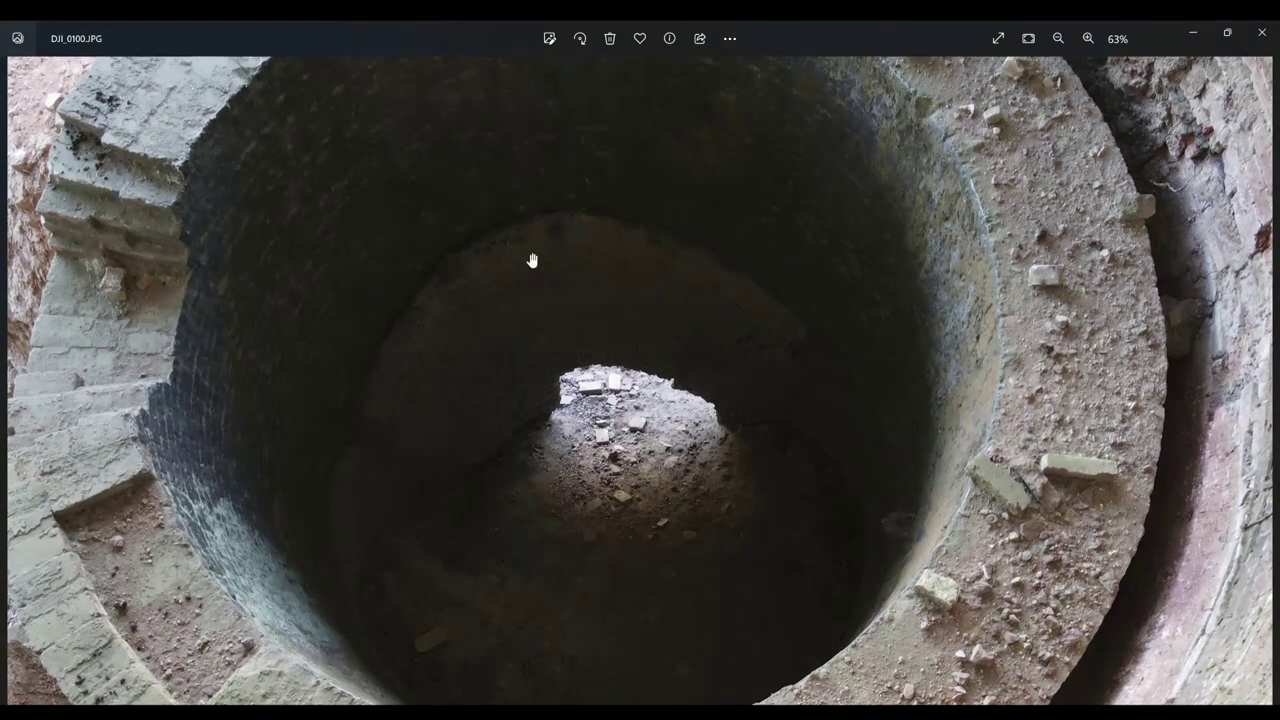
Advance from the brick shaft to IMG_2893.JPG and pan across the cemetery plots
{"action": "left_click_drag", "start_coordinate": [495, 248], "coordinate": [495, 256]}
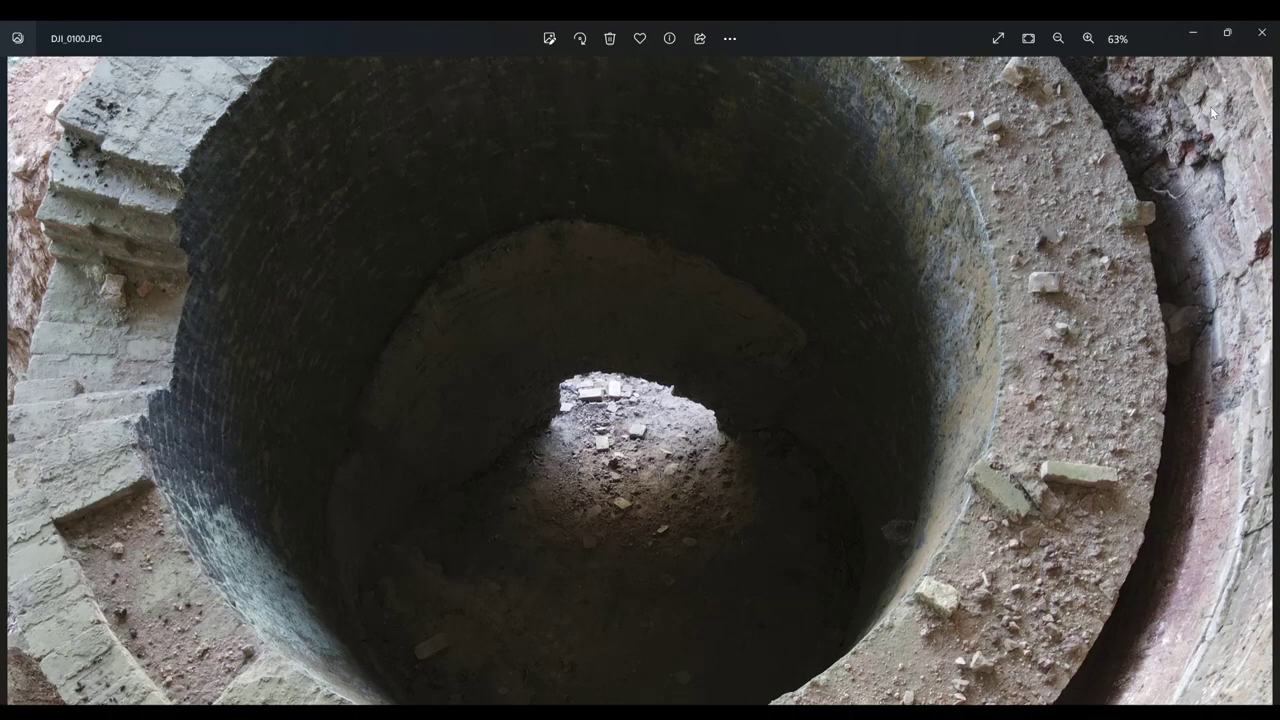
{"action": "key", "text": "Right"}
{"action": "left_click_drag", "start_coordinate": [524, 449], "coordinate": [660, 475]}
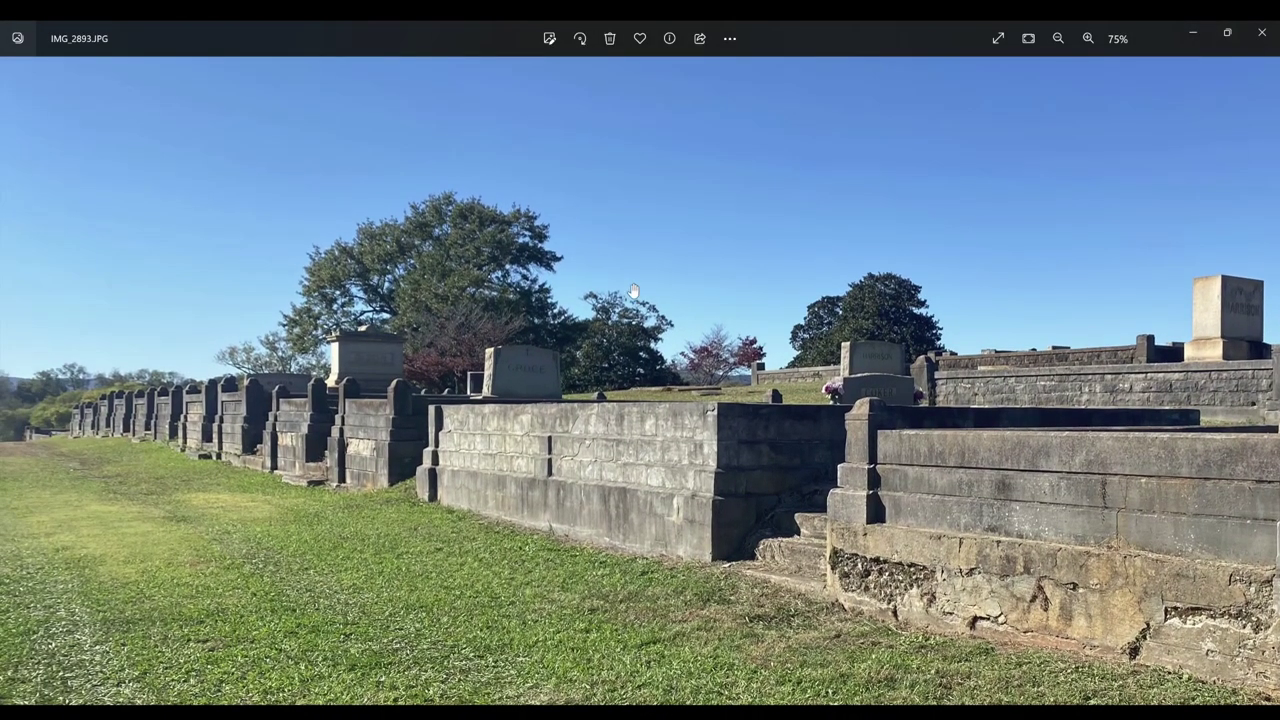
{"action": "left_click_drag", "start_coordinate": [633, 291], "coordinate": [633, 320]}
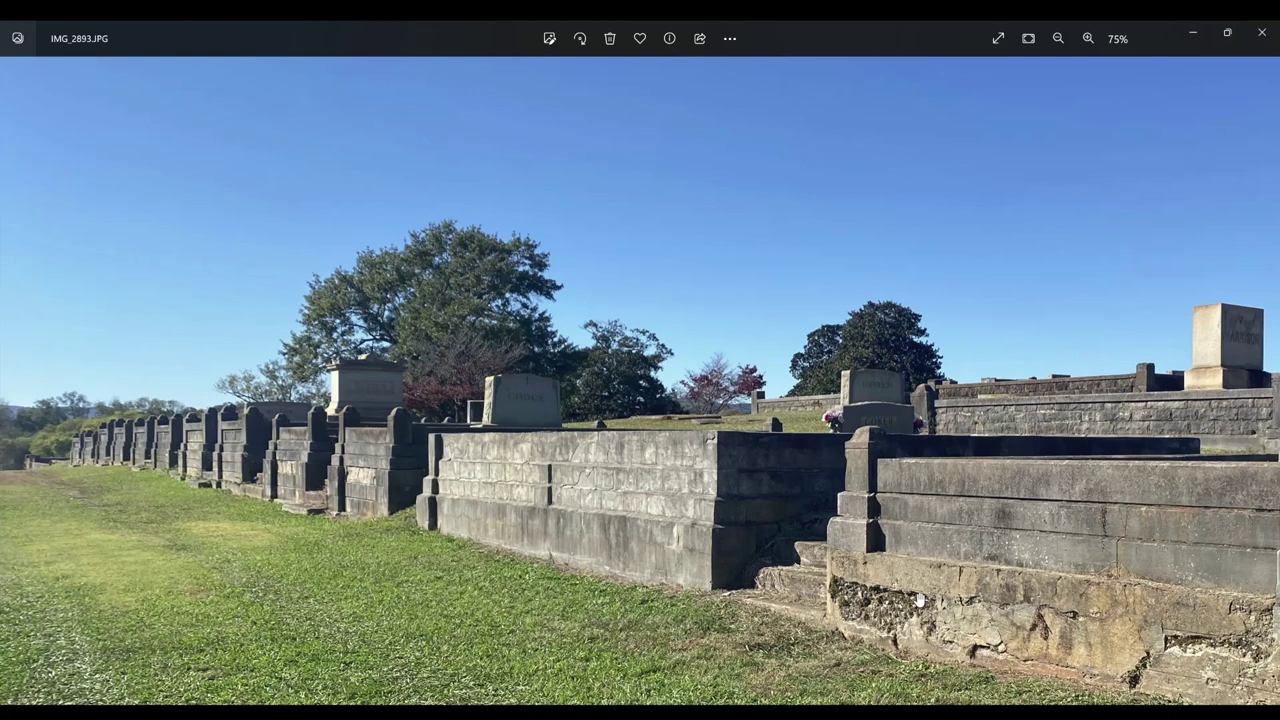
{"action": "scroll", "coordinate": [918, 600], "scroll_direction": "up", "scroll_amount": 2}
{"action": "scroll", "coordinate": [918, 600], "scroll_direction": "up", "scroll_amount": 2}
Centre the 133% view on the raised stone plots, then adjust IMG_2911.png's enlarged grave covers
{"action": "left_click_drag", "start_coordinate": [945, 470], "coordinate": [954, 404]}
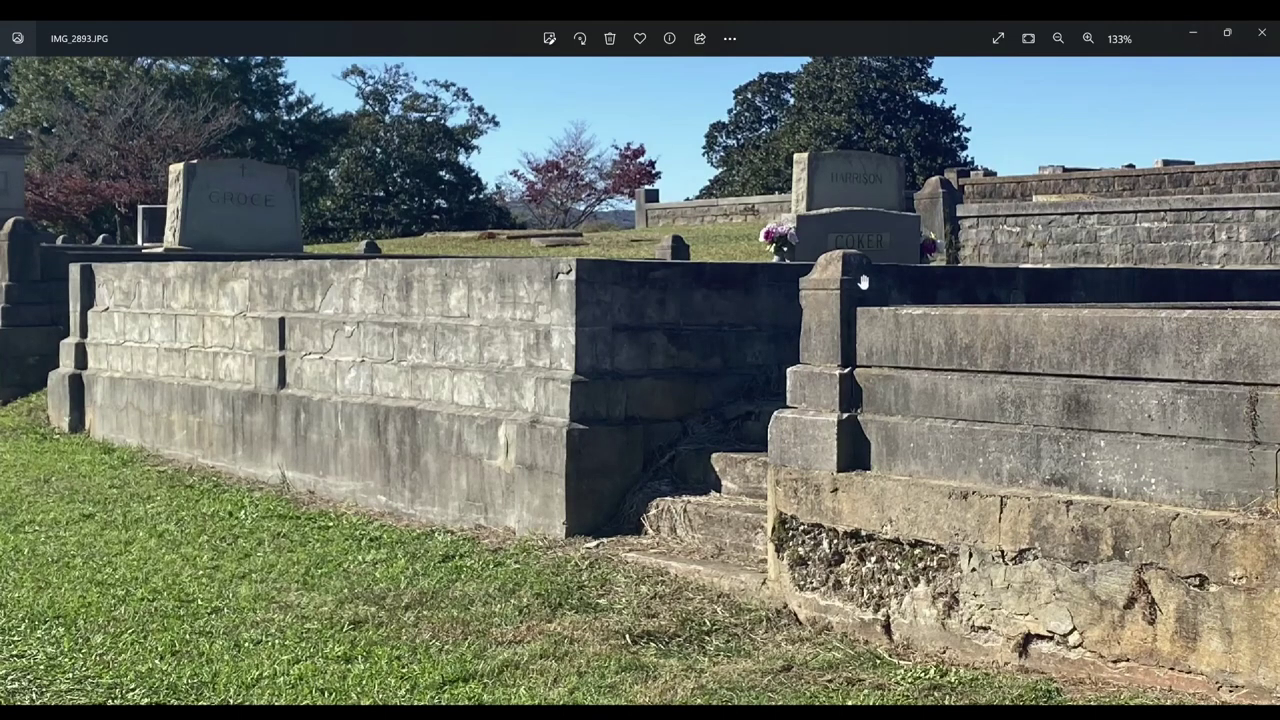
{"action": "key", "text": "Right"}
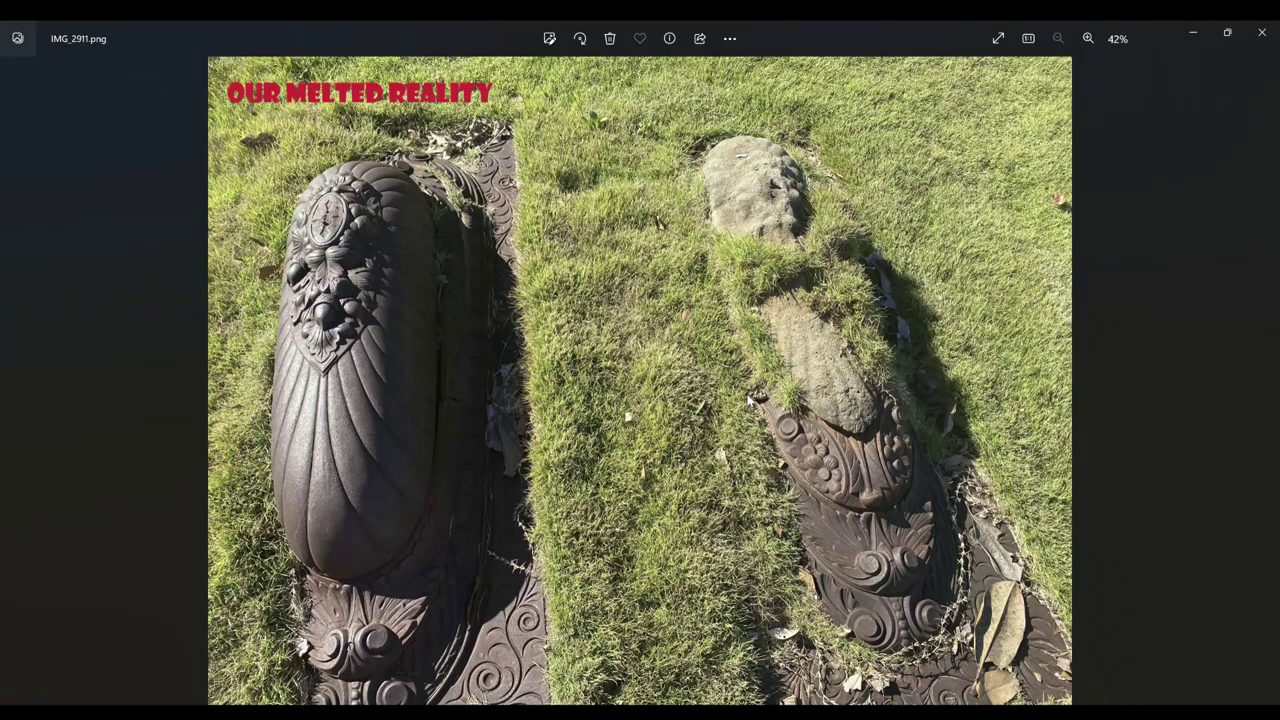
{"action": "scroll", "coordinate": [752, 398], "scroll_direction": "up", "scroll_amount": 2}
{"action": "scroll", "coordinate": [752, 398], "scroll_direction": "up", "scroll_amount": 1}
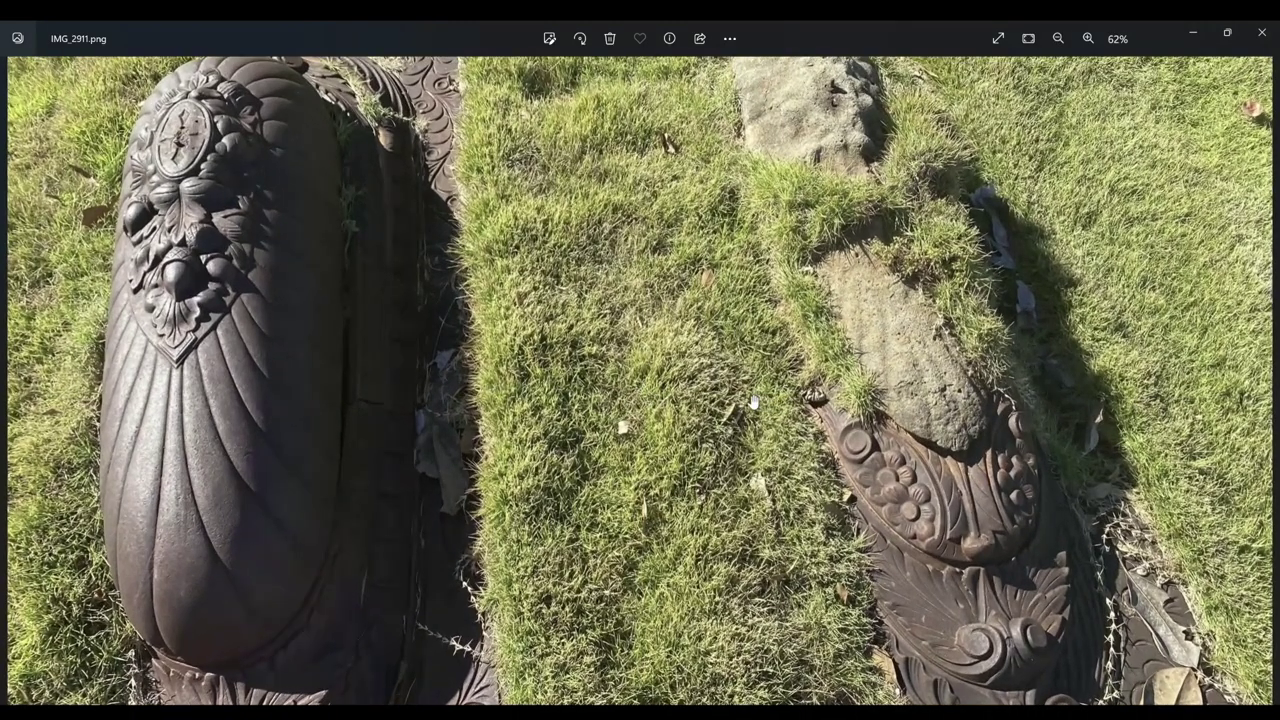
{"action": "left_click_drag", "start_coordinate": [746, 270], "coordinate": [754, 338]}
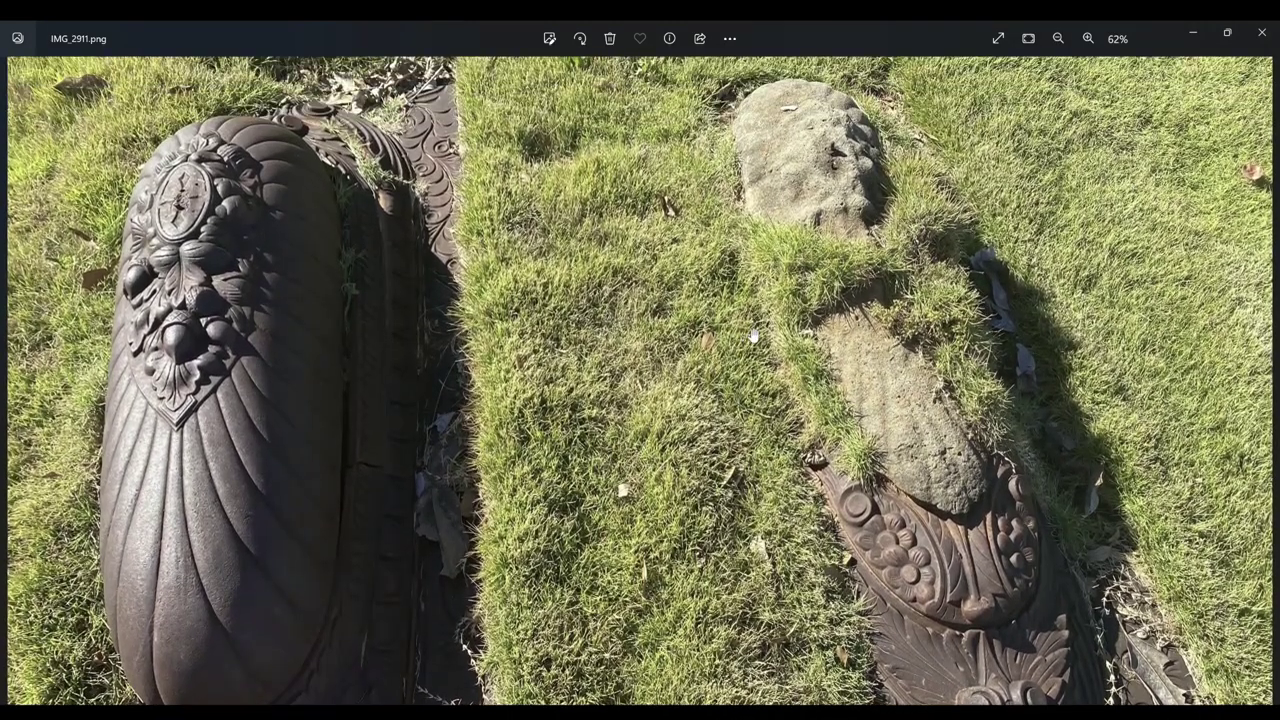